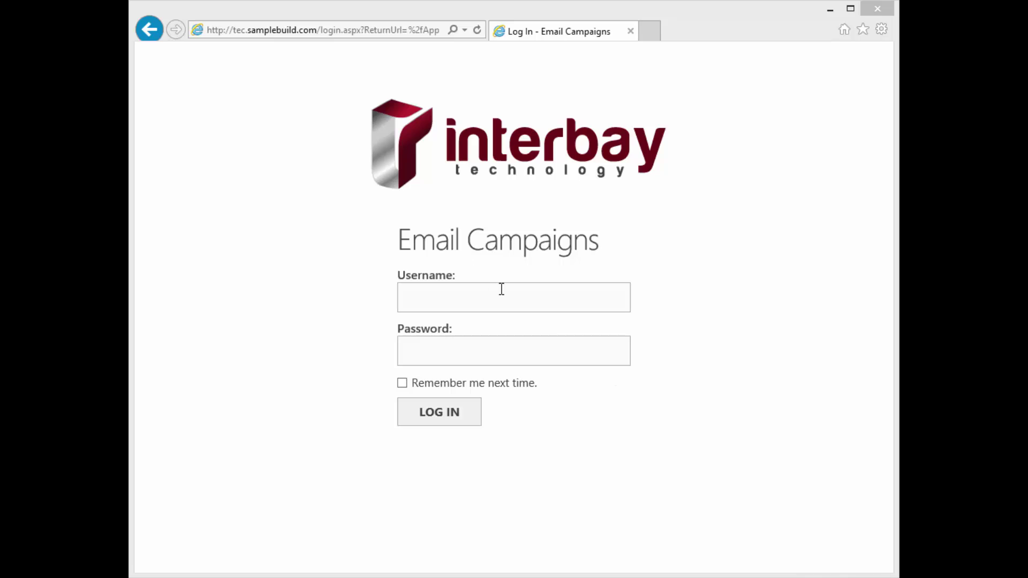
# Sign in to Interbay Email Campaigns with the account username and password.
pyautogui.click(492, 294)
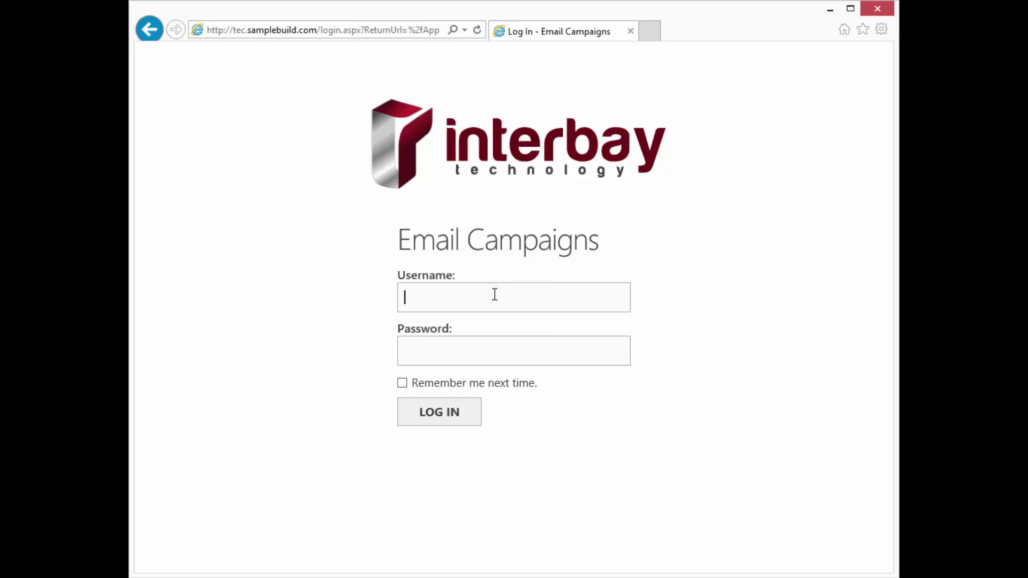
pyautogui.write('dwm9100b')
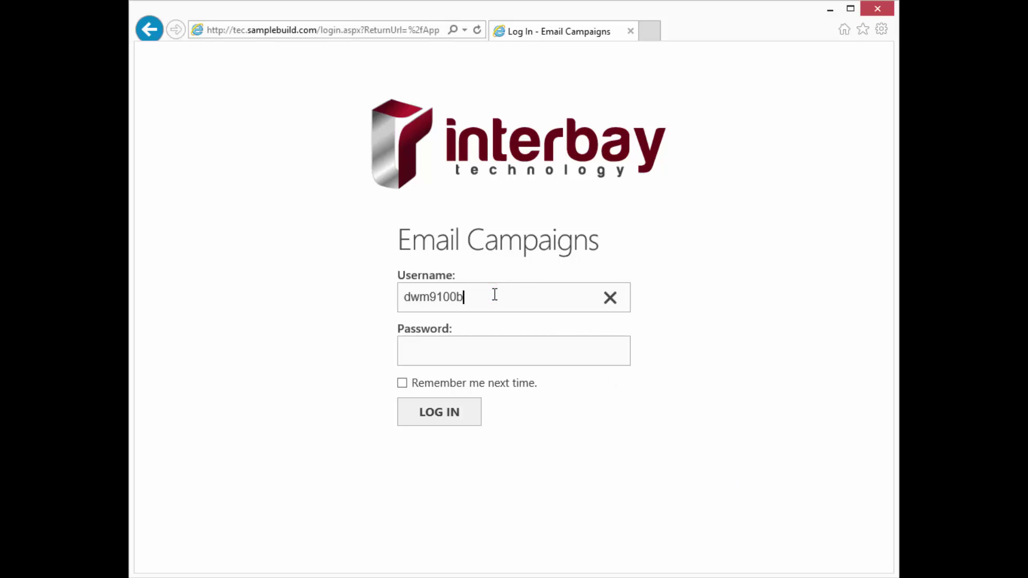
pyautogui.press('Tab')
pyautogui.write('********')
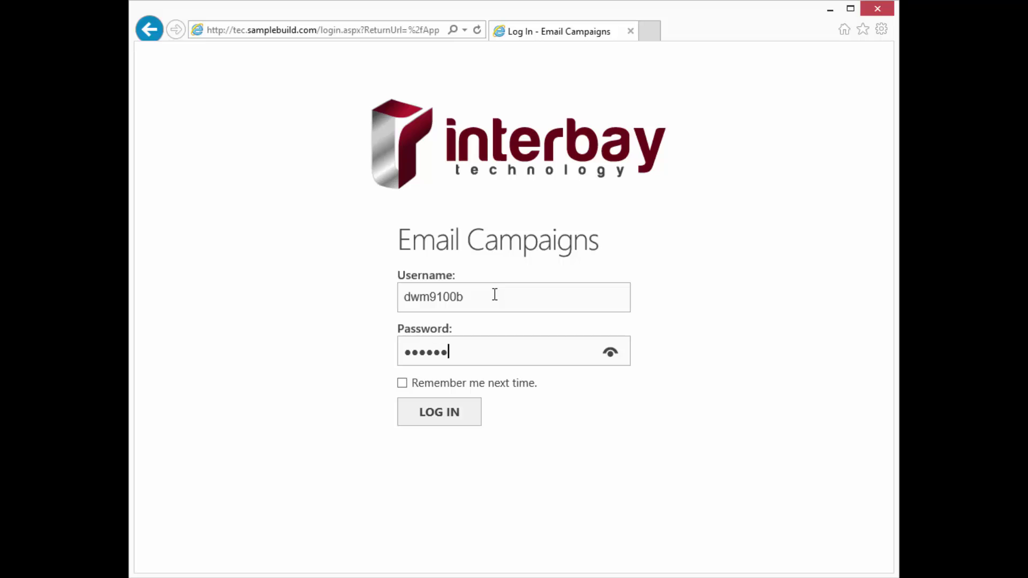
pyautogui.write('*')
pyautogui.press('Return')
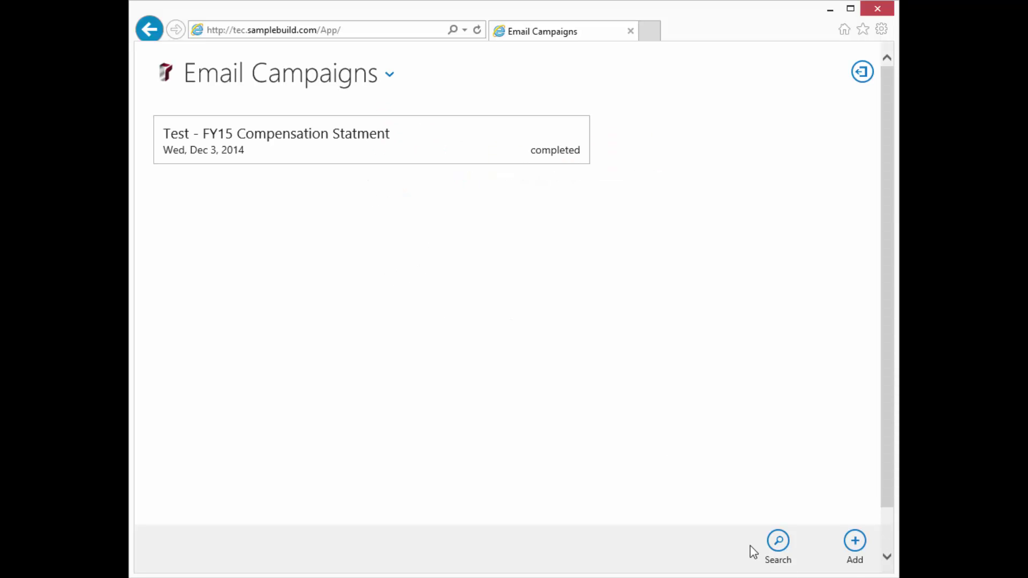
# Add a new campaign launching Dec 03 (Wed) 2014 and name it 'FY15 Salary Adjustments'.
pyautogui.click(855, 540)
pyautogui.click(171, 153)
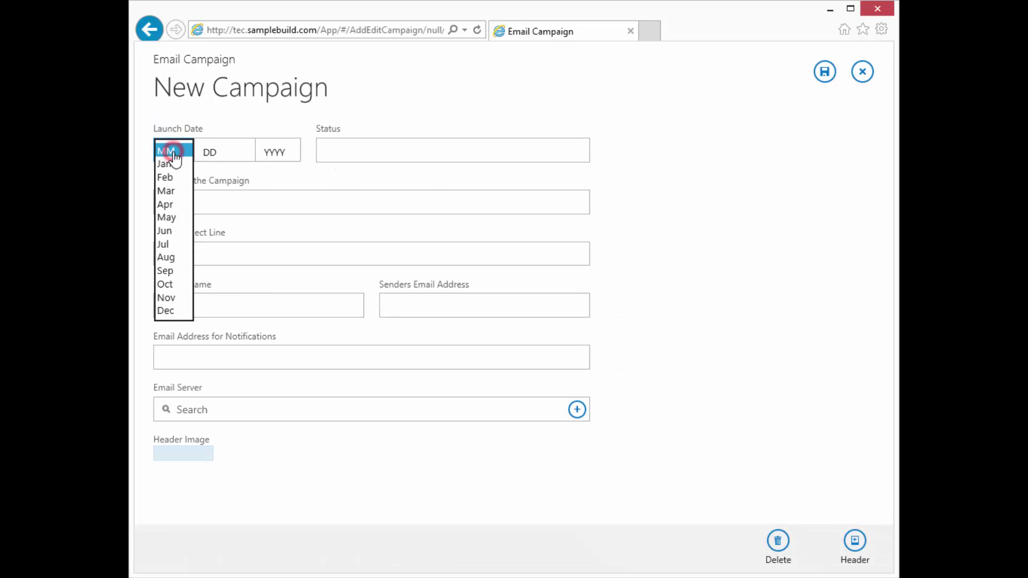
pyautogui.click(166, 310)
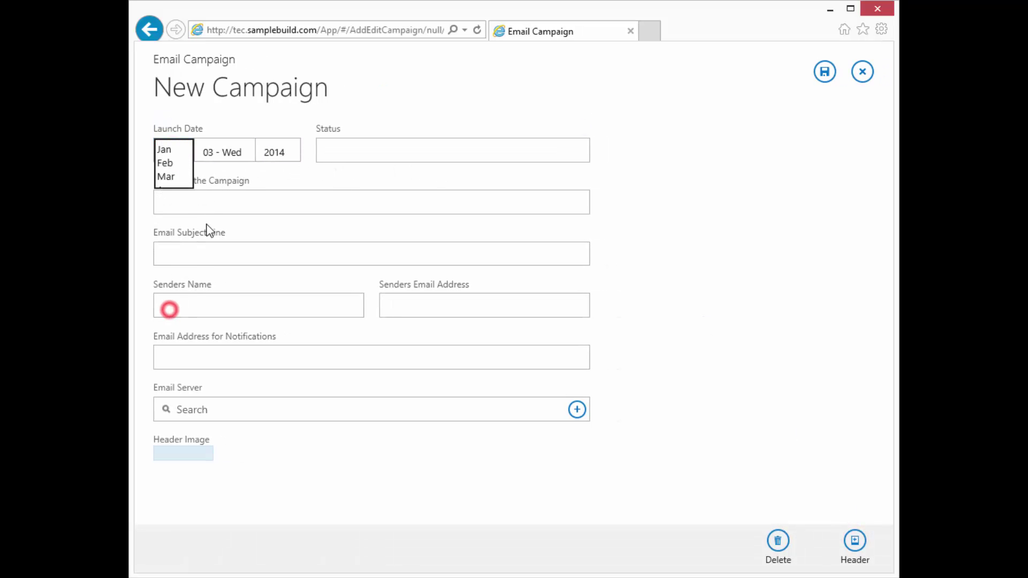
pyautogui.click(231, 156)
pyautogui.click(228, 134)
pyautogui.click(225, 155)
pyautogui.click(225, 163)
pyautogui.click(270, 199)
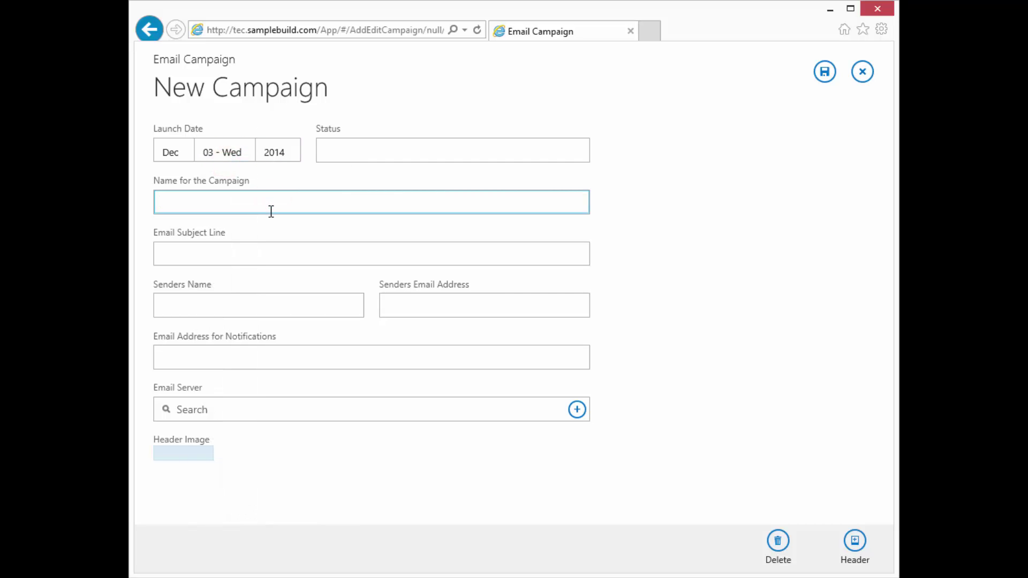
pyautogui.write('FY15 Salary Adjustme')
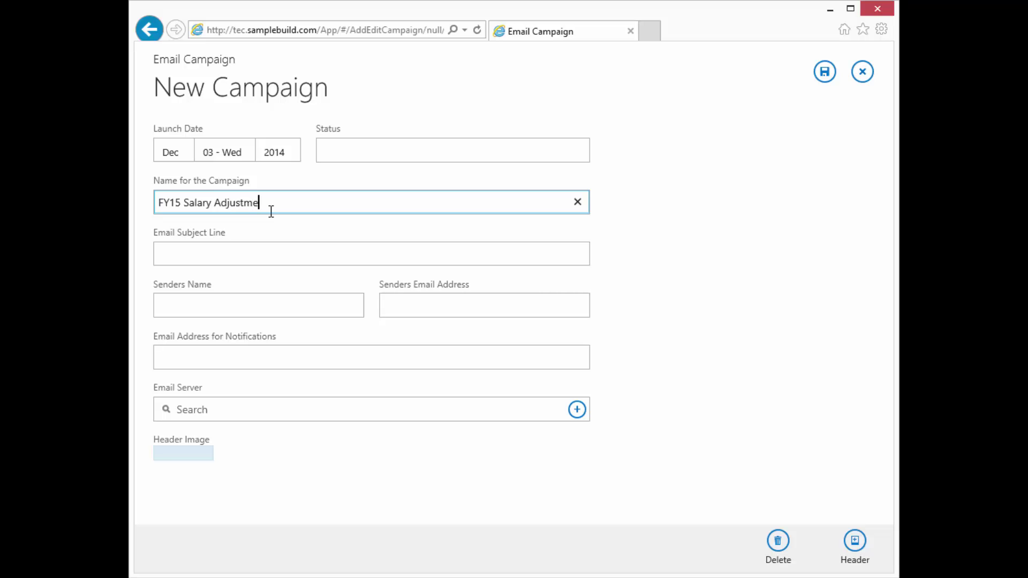
pyautogui.write('nts')
# Enter the subject line 'Your 2015 Salary Increase'.
pyautogui.press('Tab')
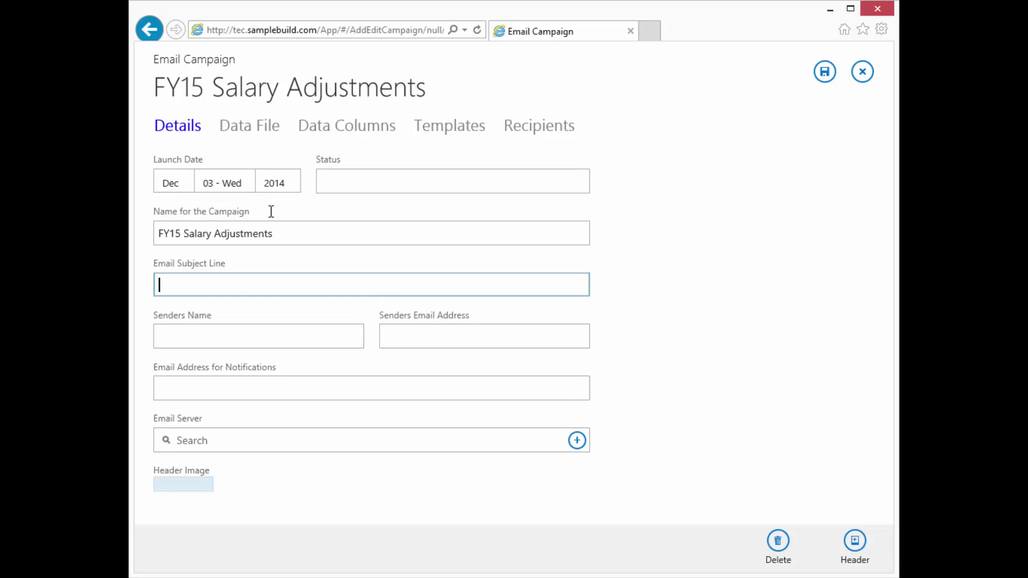
pyautogui.write('Your 2015 Salary')
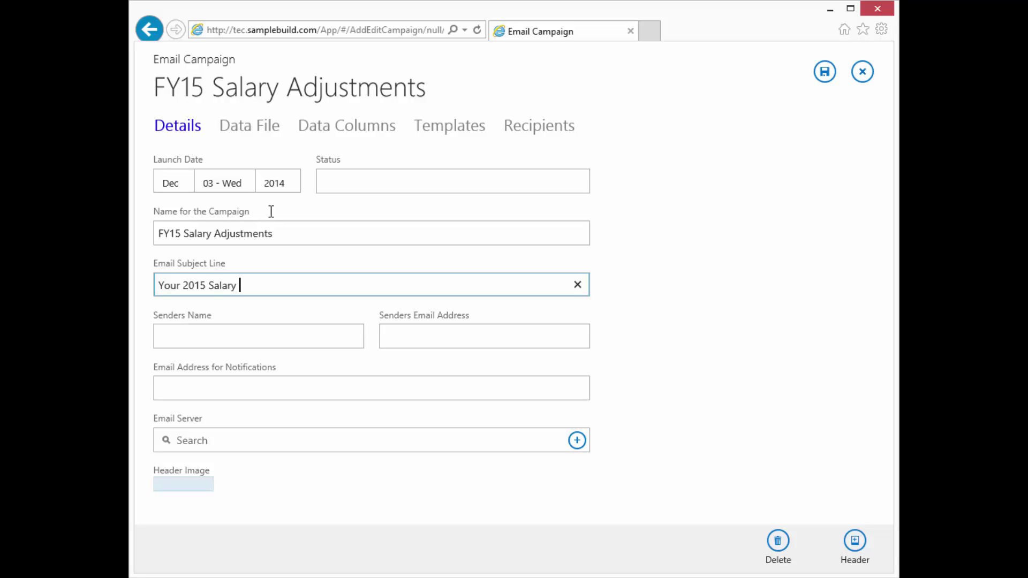
pyautogui.write(' Increase')
# Fill in the sender's name, the sender e-mail address and the notifications e-mail address.
pyautogui.press('Tab')
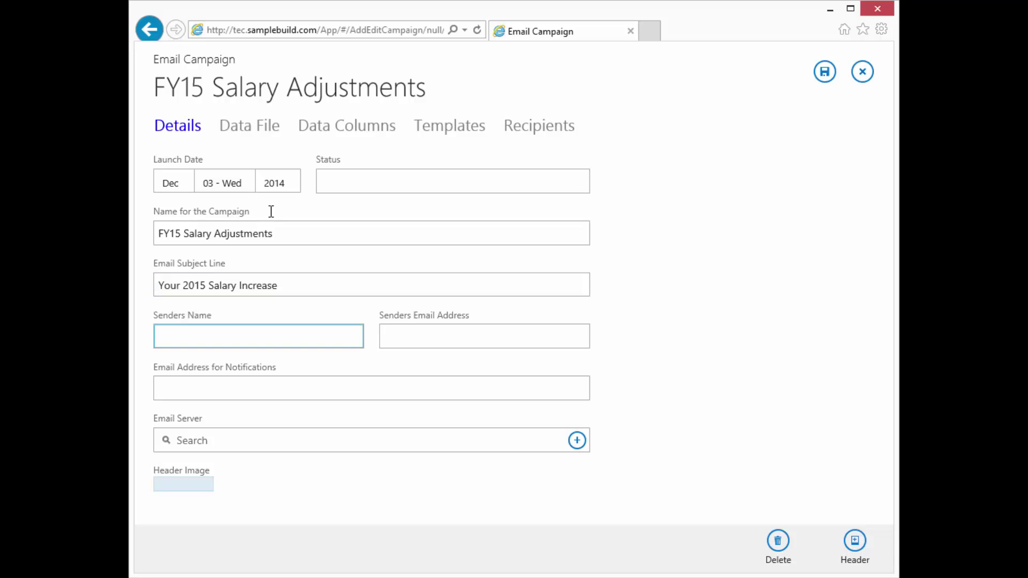
pyautogui.write('boss')
pyautogui.press('BackSpace')
pyautogui.press('BackSpace')
pyautogui.press('Tab')
pyautogui.hotkey('shift', 'Tab')
pyautogui.hotkey('ctrl', 'c')
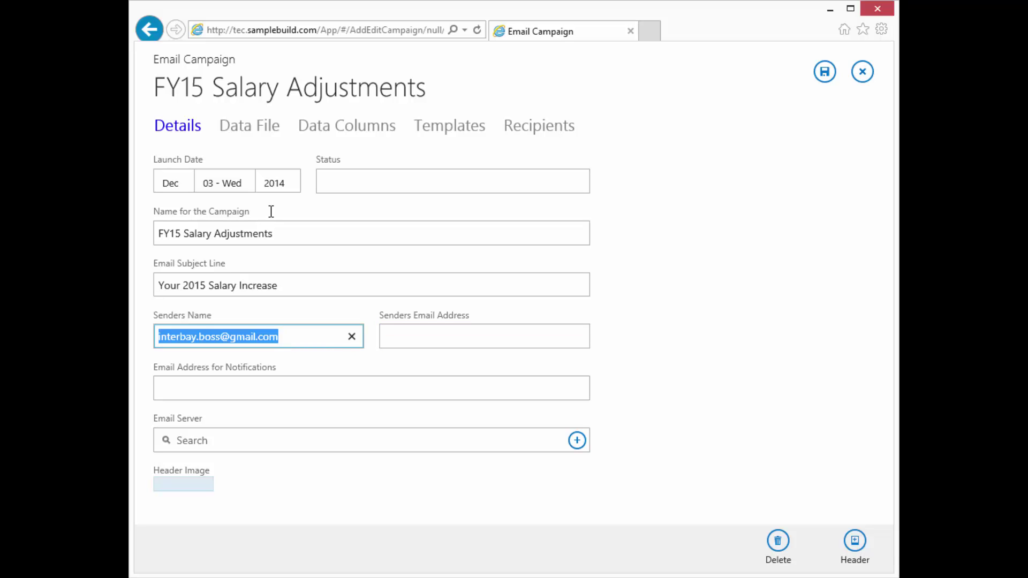
pyautogui.press('BackSpace')
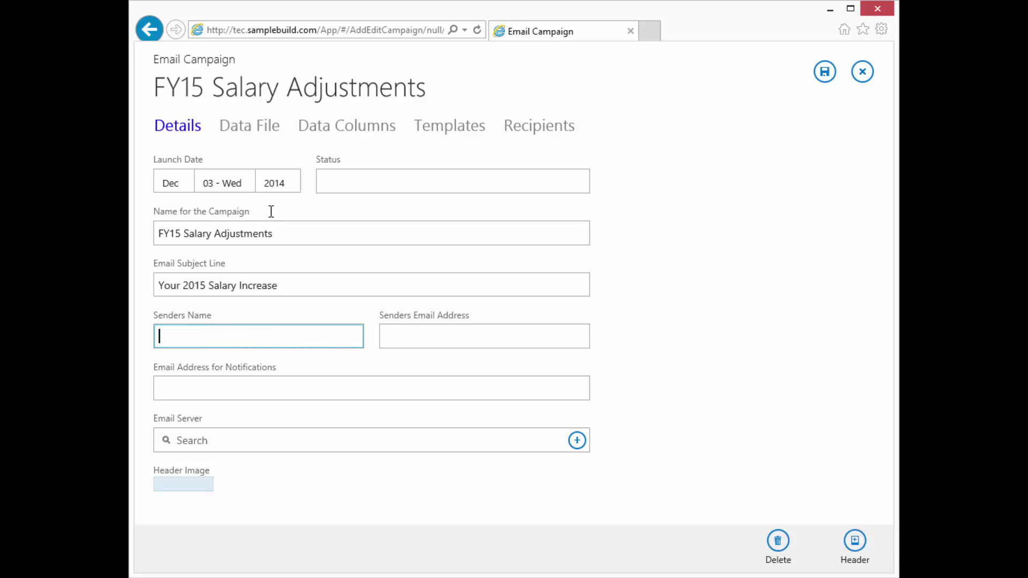
pyautogui.write('Bossman Interbay')
pyautogui.press('Tab')
pyautogui.hotkey('ctrl', 'v')
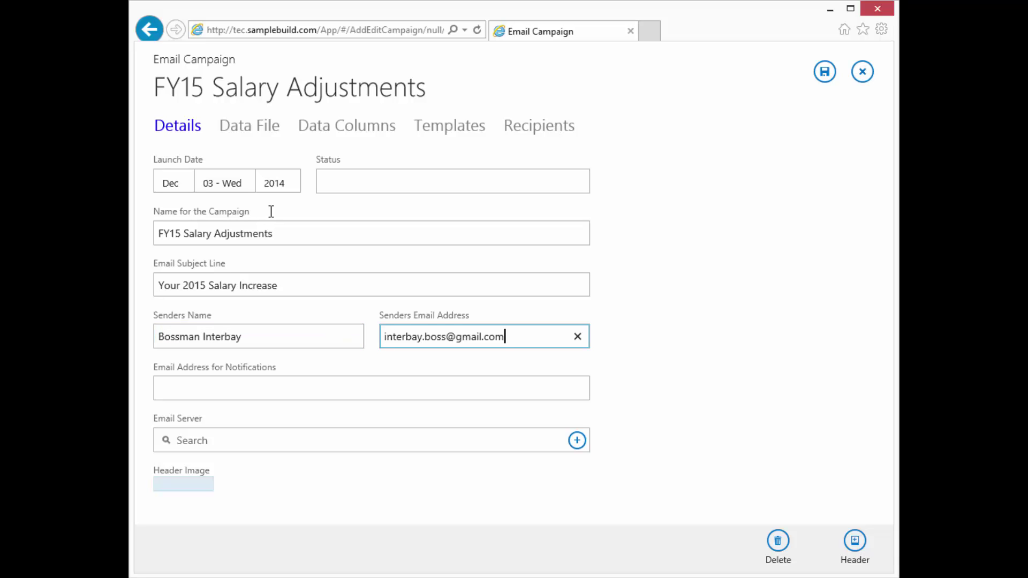
pyautogui.press('Tab')
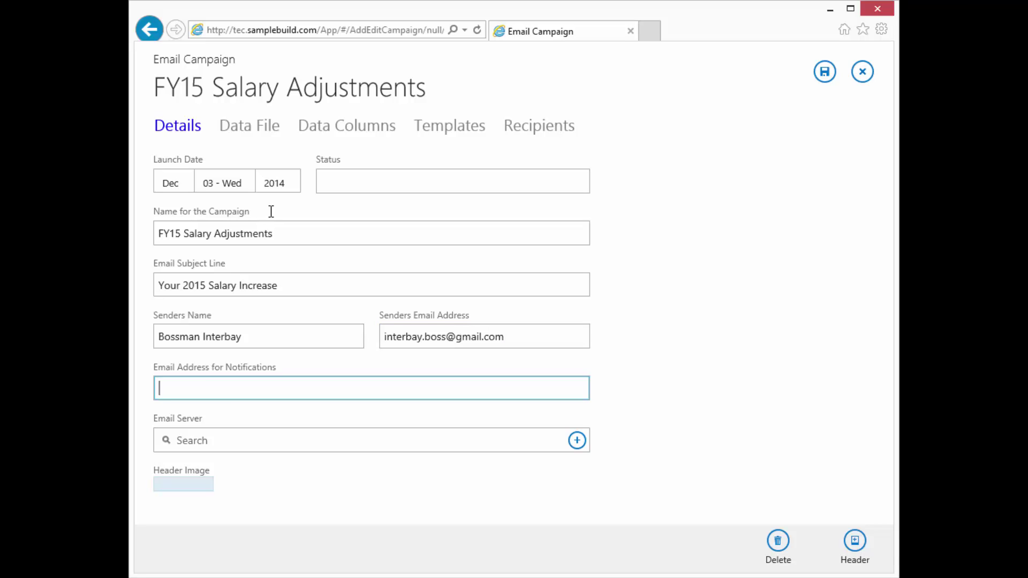
pyautogui.hotkey('ctrl', 'v')
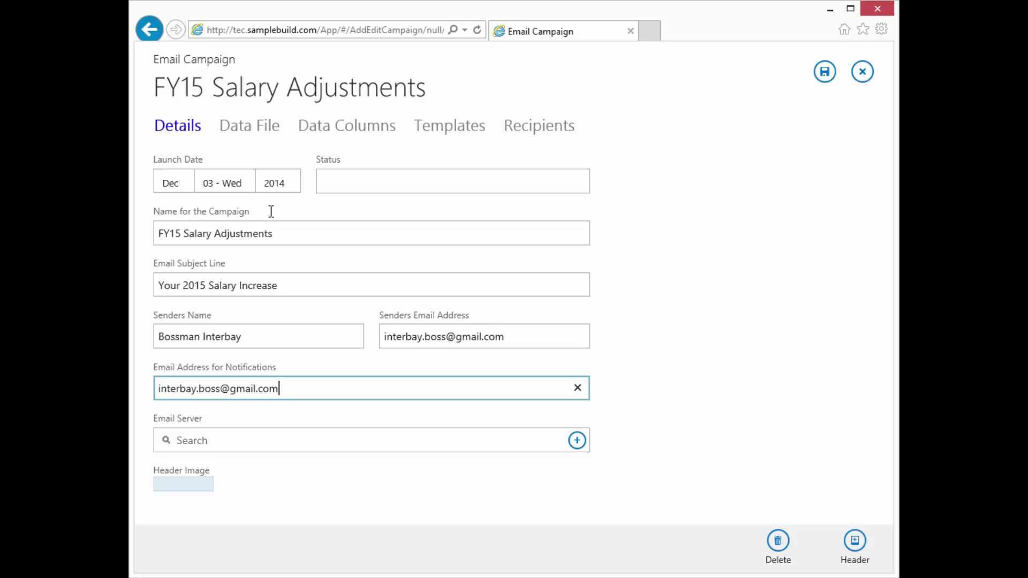
pyautogui.press('Tab')
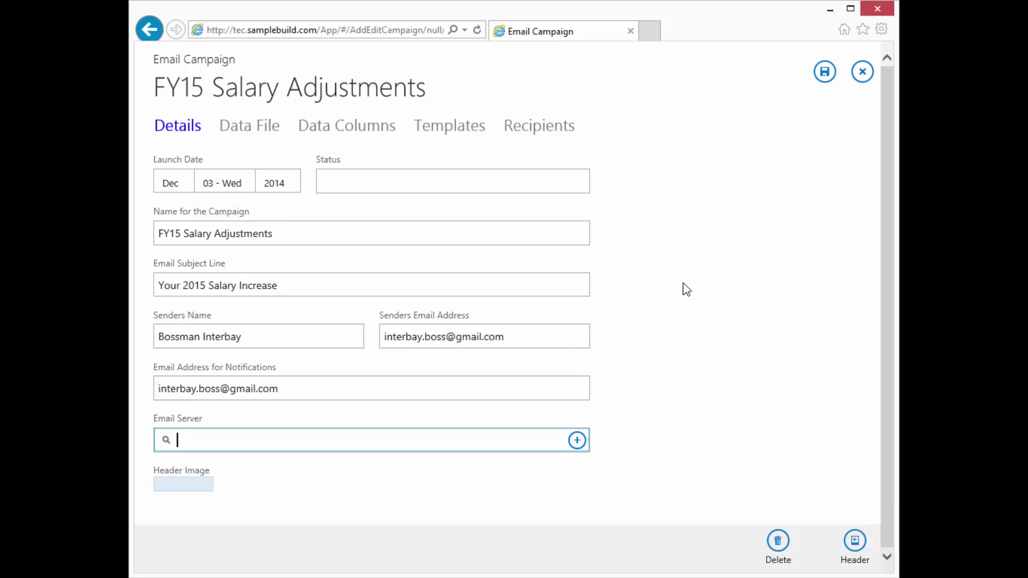
# Choose Gmail as the email server and upload itg-logo-174x56.png as the header image.
pyautogui.click(576, 440)
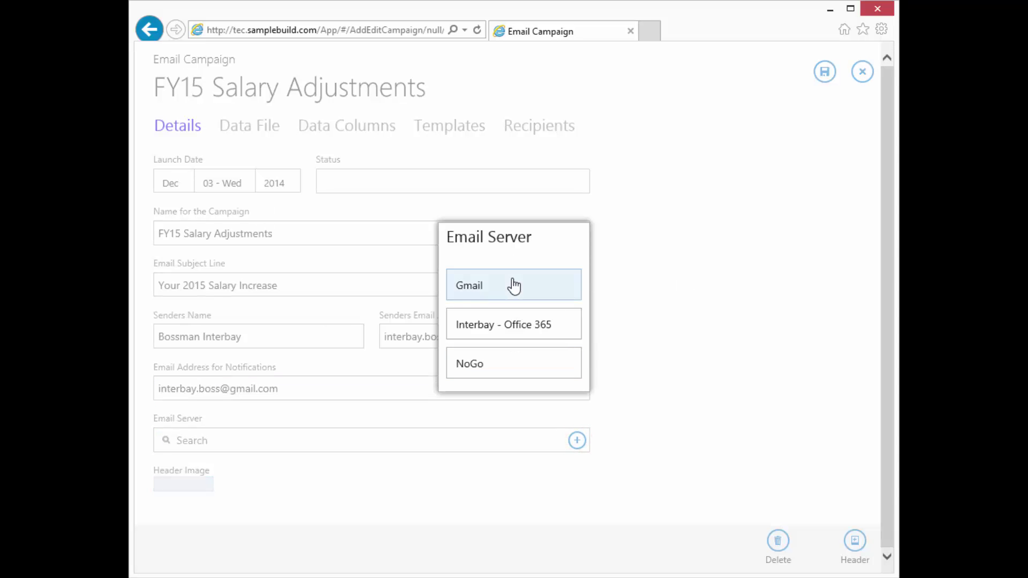
pyautogui.click(513, 283)
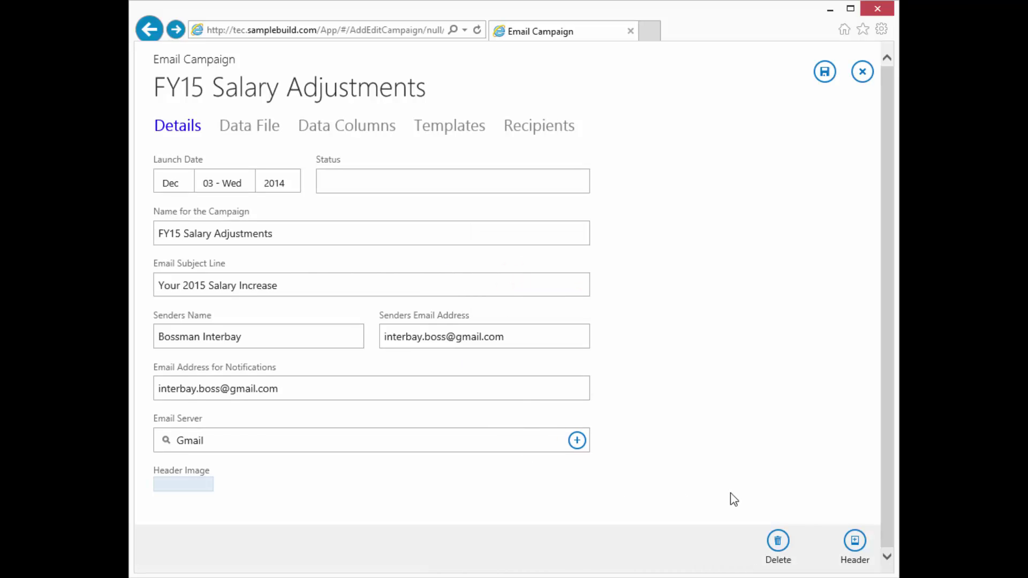
pyautogui.click(855, 542)
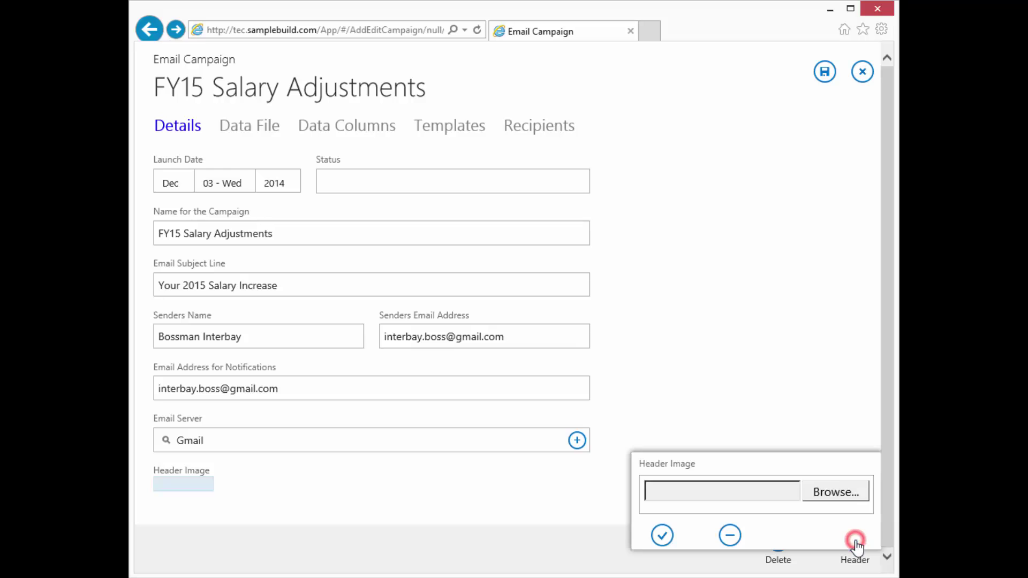
pyautogui.click(848, 492)
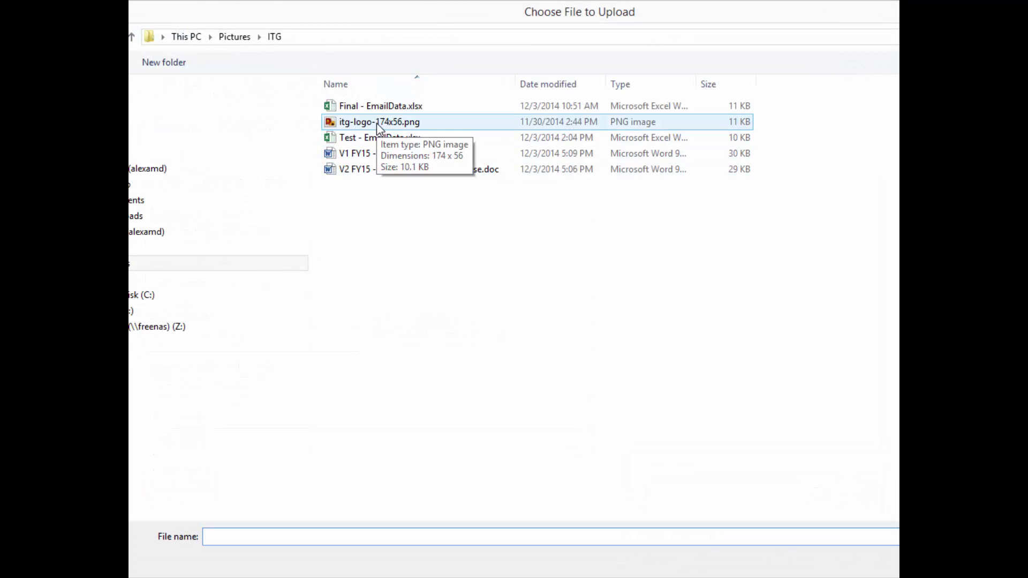
pyautogui.doubleClick(377, 122)
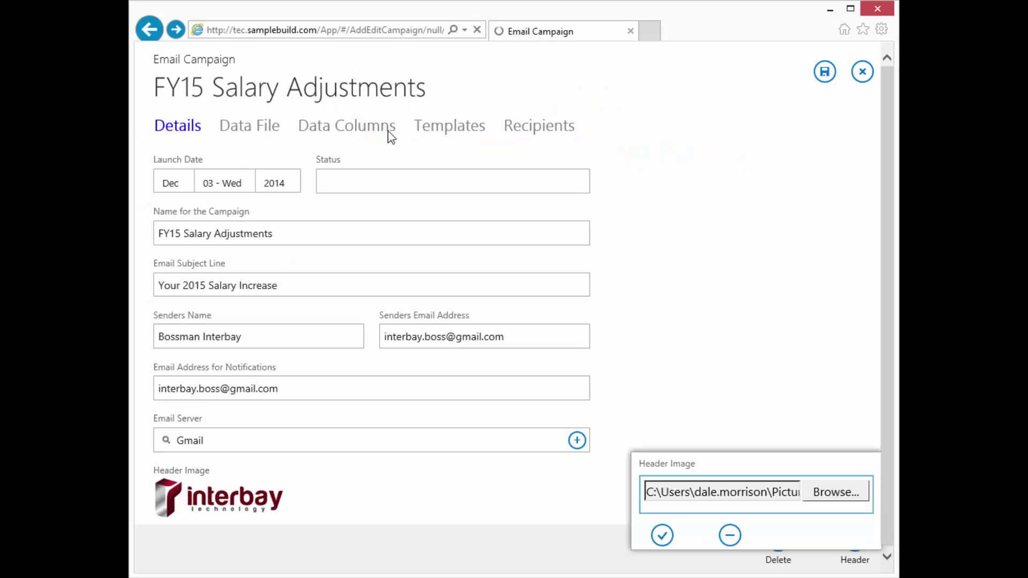
pyautogui.click(661, 535)
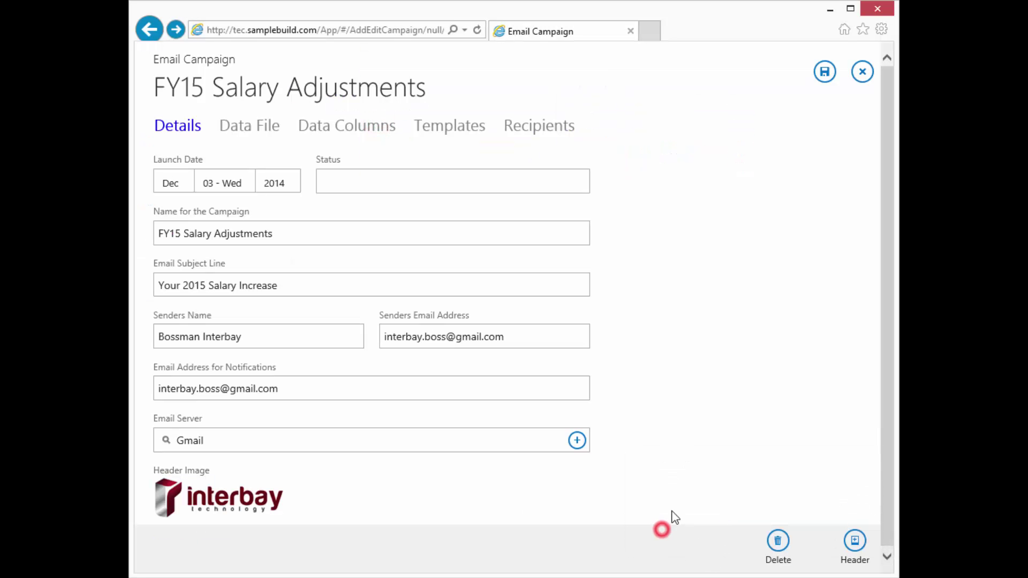
# Upload Test - EmailData.xlsx as an active data file described 'Test - Email Data, 4 Users'.
pyautogui.click(258, 134)
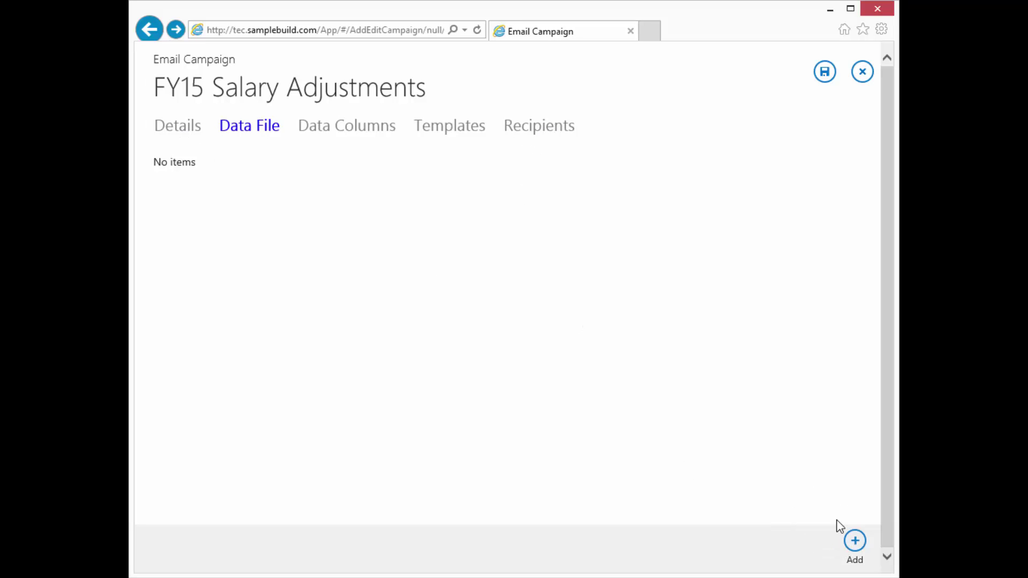
pyautogui.click(855, 541)
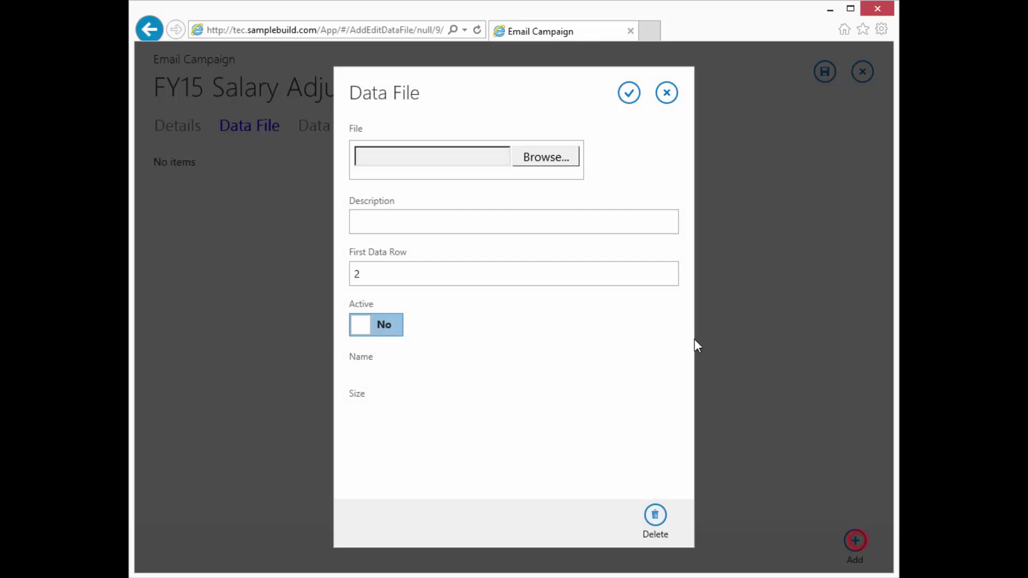
pyautogui.click(557, 160)
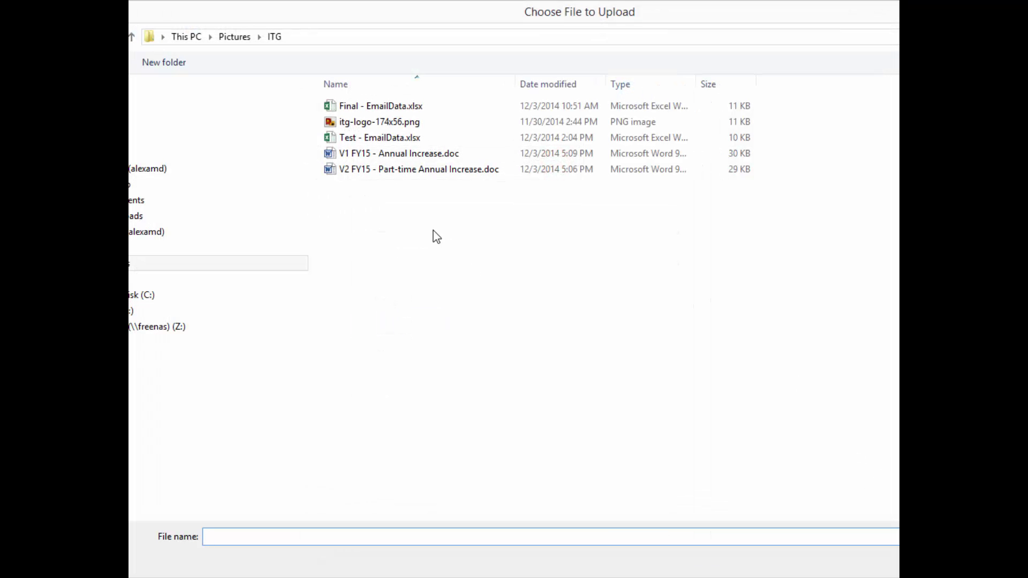
pyautogui.doubleClick(391, 139)
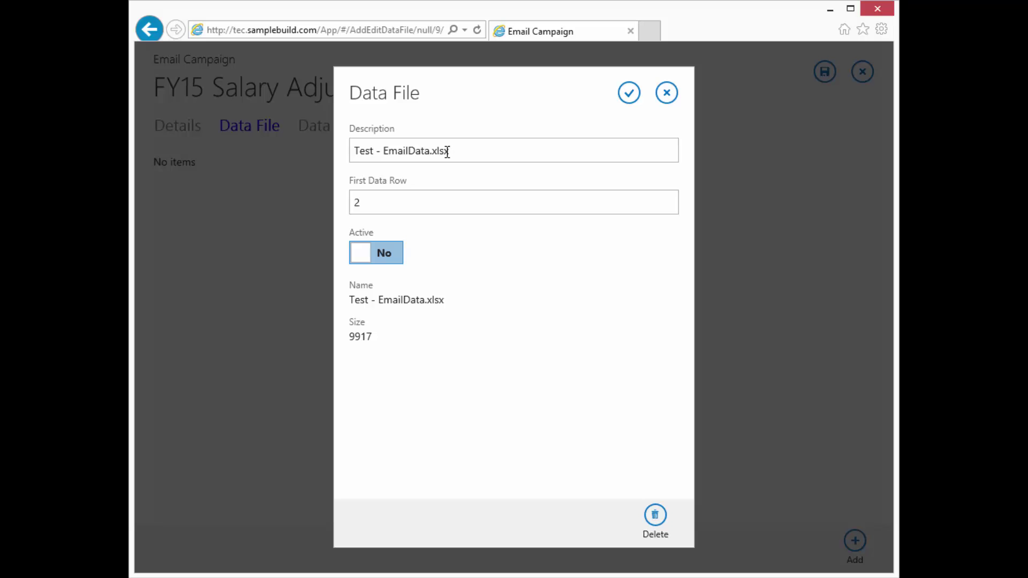
pyautogui.moveTo(383, 150); pyautogui.dragTo(469, 159)
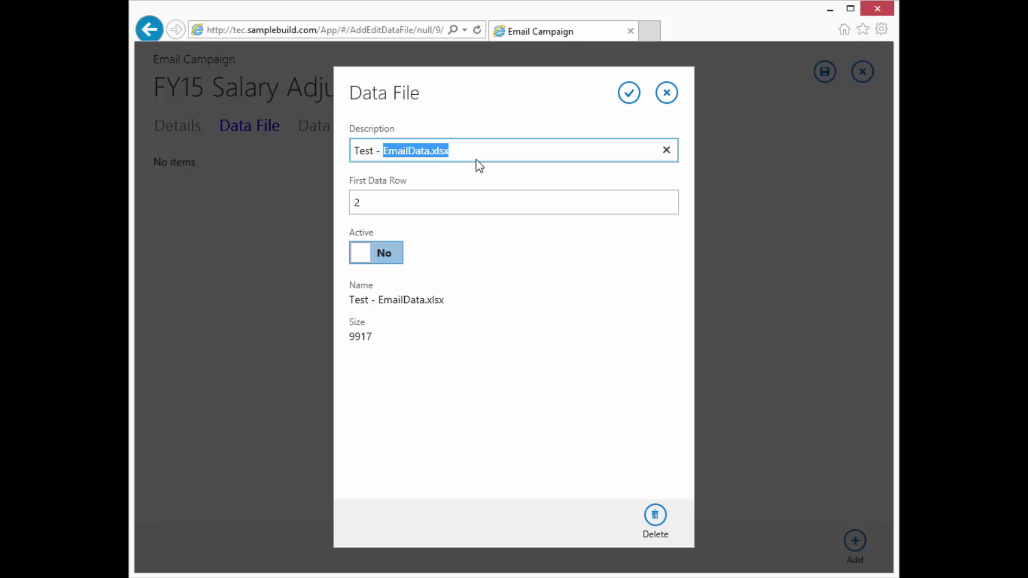
pyautogui.write('Email Data, 4 Users')
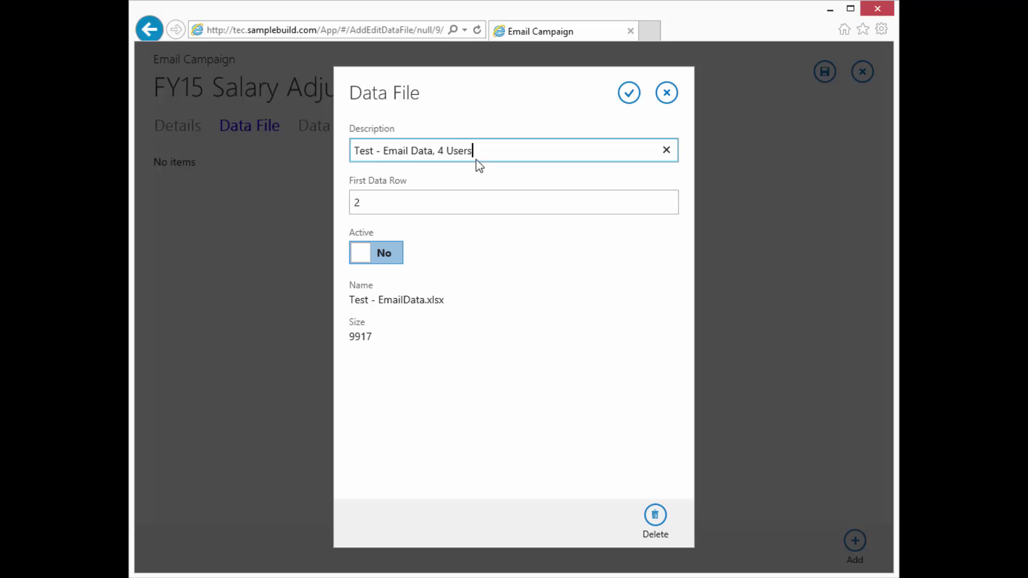
pyautogui.click(379, 253)
# Save the data file and import its columns into the campaign's Data Columns.
pyautogui.click(627, 92)
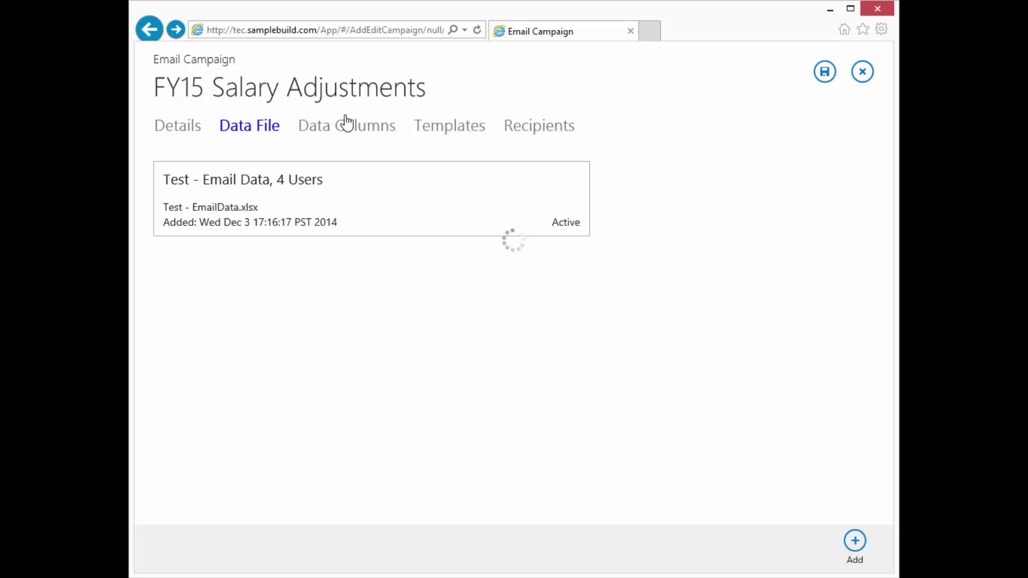
pyautogui.click(354, 126)
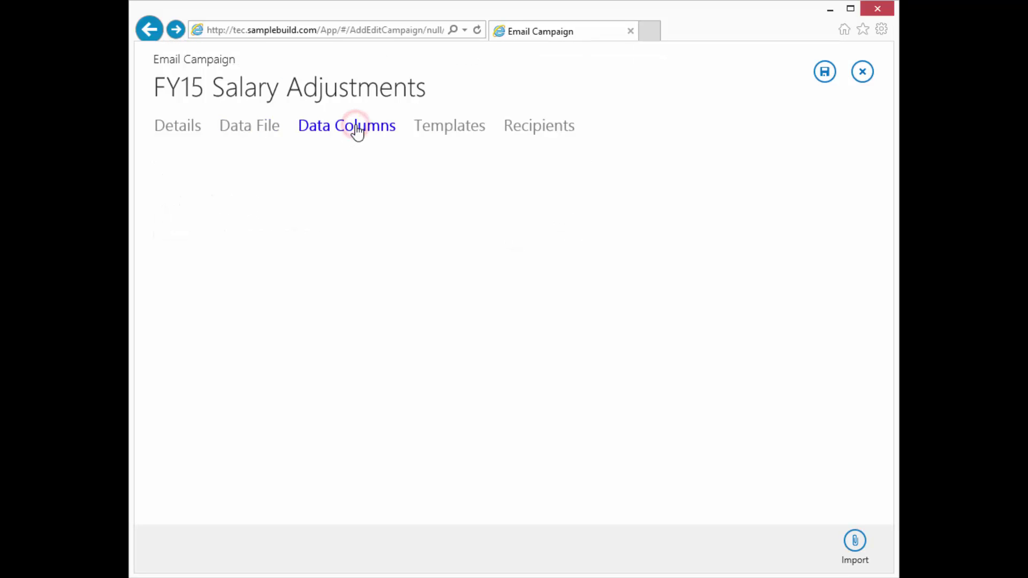
pyautogui.click(855, 542)
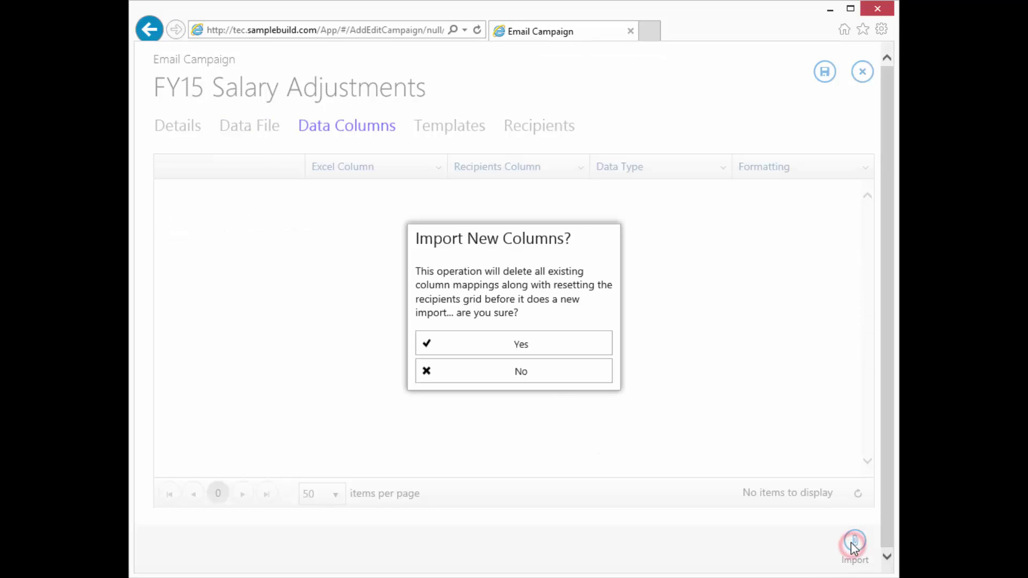
pyautogui.click(541, 345)
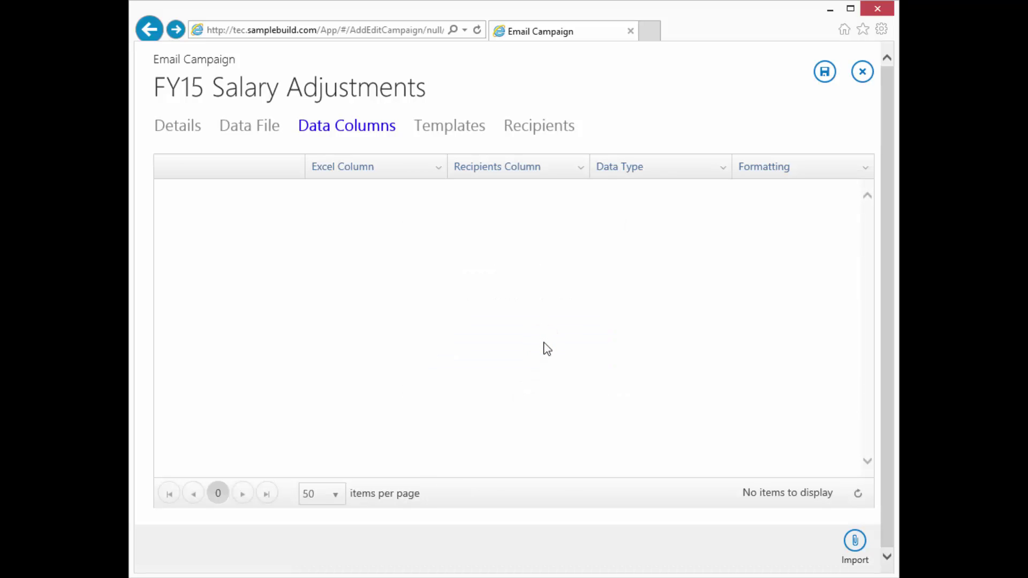
pyautogui.click(551, 347)
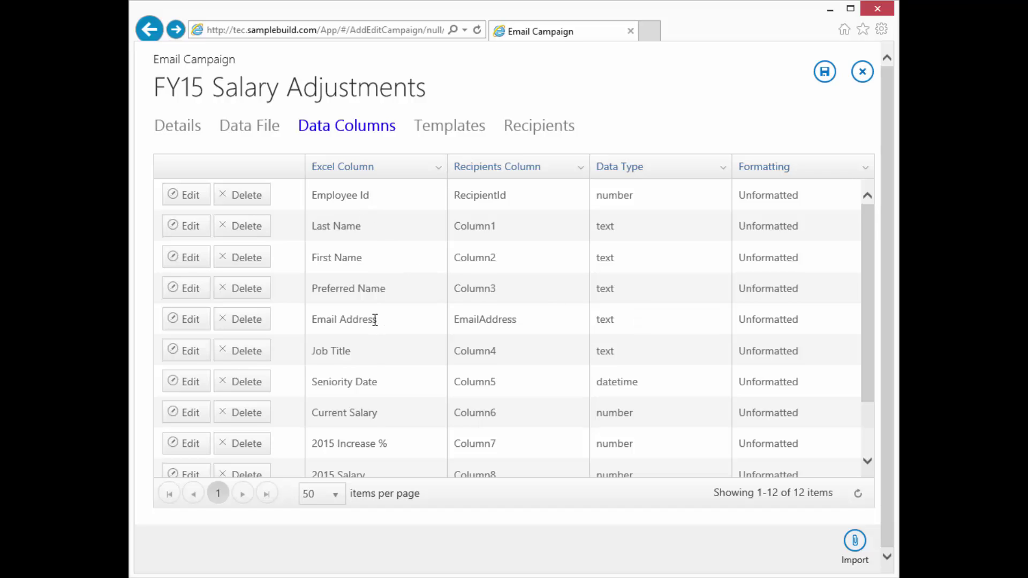
pyautogui.scroll(-1, 332, 353)
# Format Seniority Date as 1/1/2014 and Current Salary as $12,346.
pyautogui.click(194, 372)
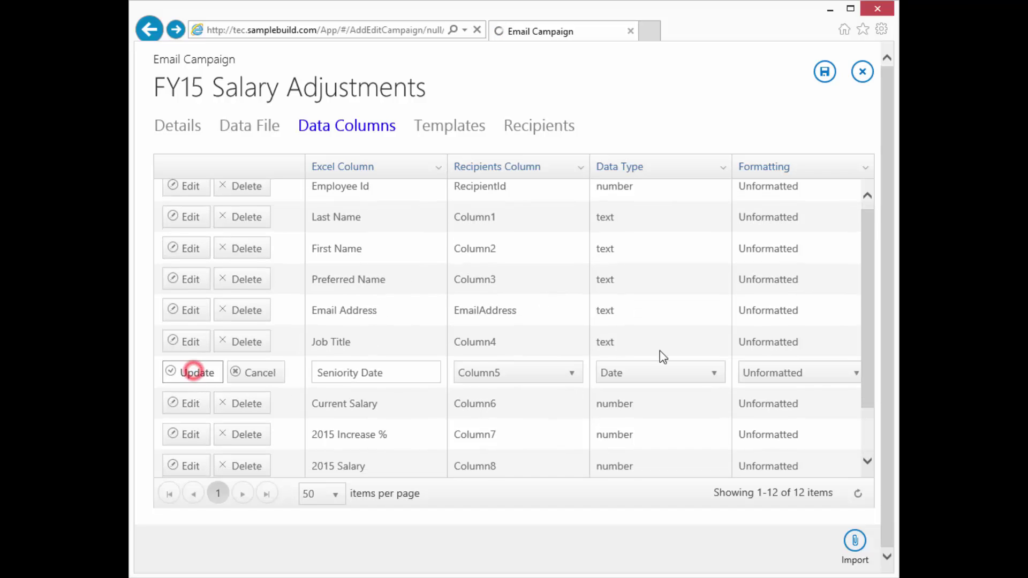
pyautogui.click(770, 373)
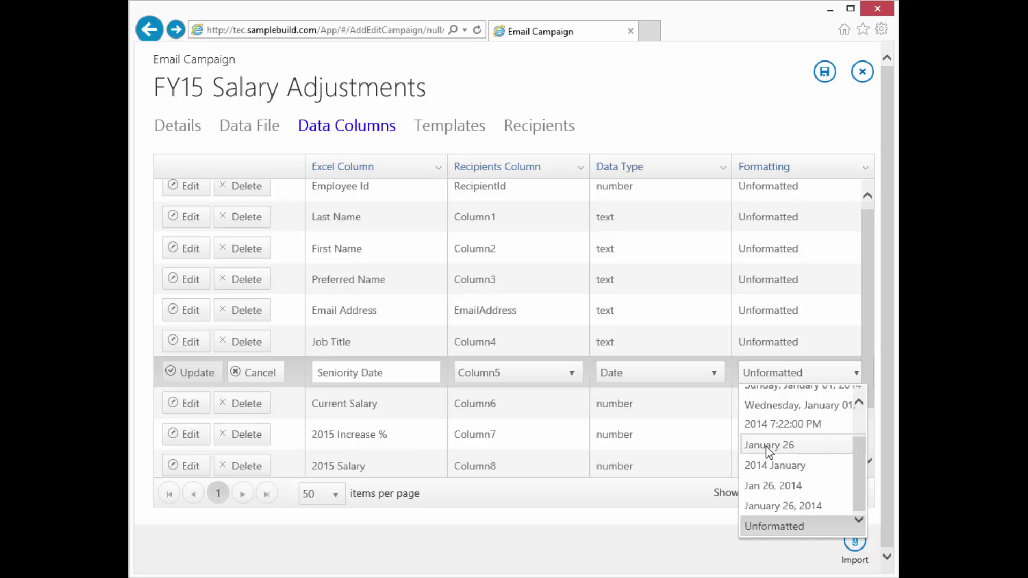
pyautogui.scroll(3, 766, 446)
pyautogui.click(760, 413)
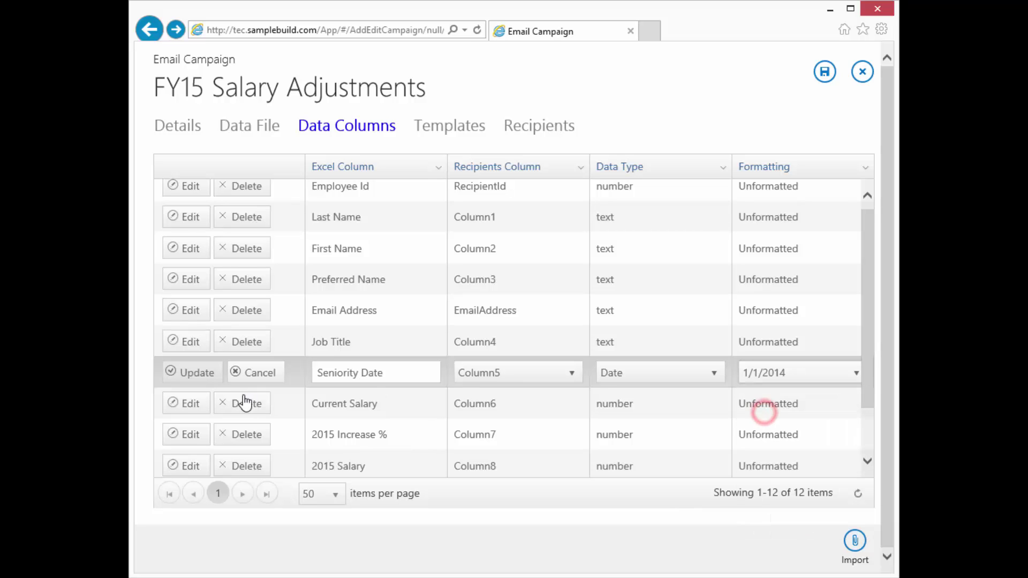
pyautogui.click(189, 372)
pyautogui.click(188, 403)
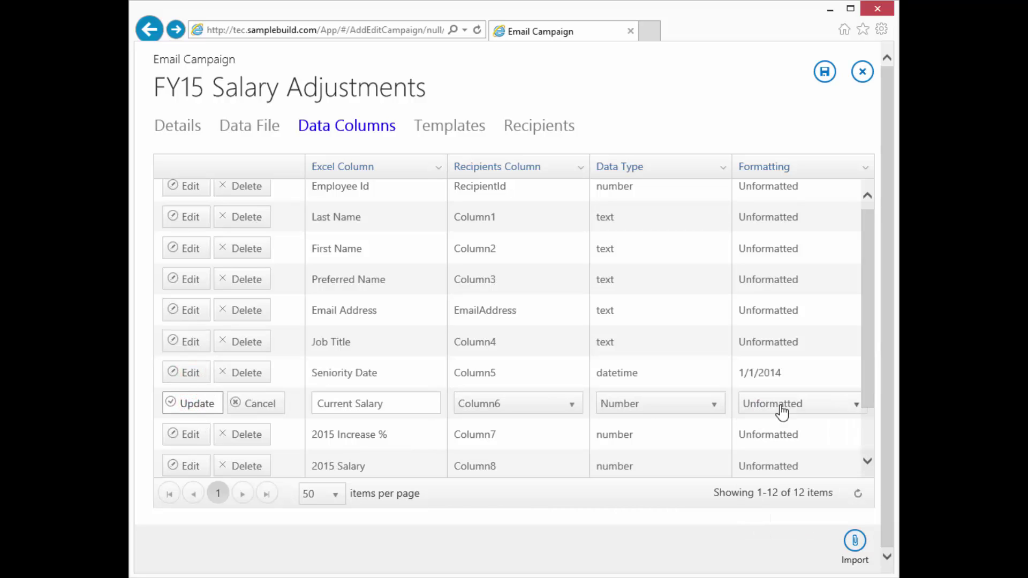
pyautogui.click(775, 412)
pyautogui.scroll(2, 776, 471)
pyautogui.click(775, 447)
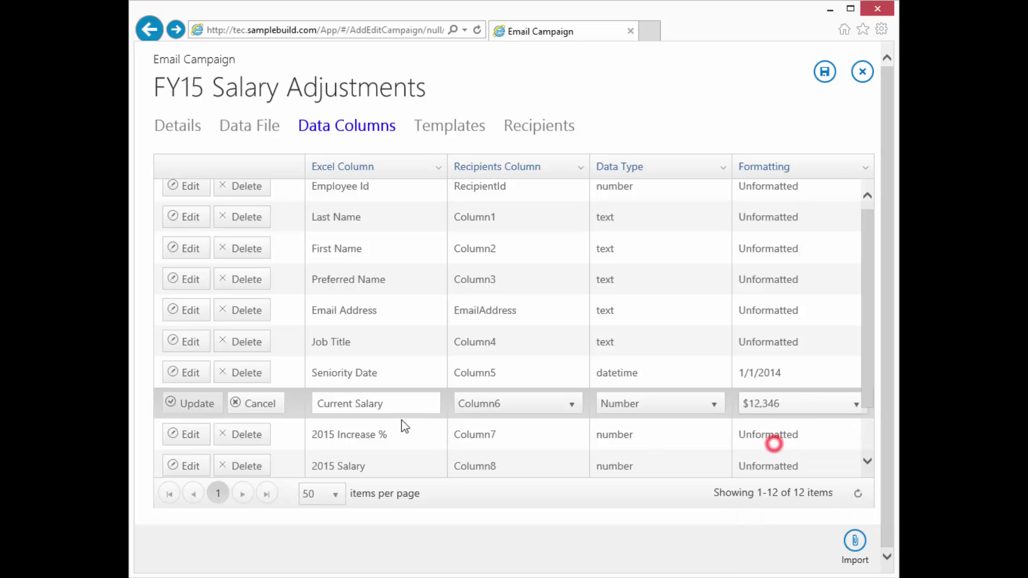
pyautogui.click(193, 403)
# Format 2015 Increase % as 12.3 %, 2015 Salary as $12,346, and choose 13 % for % Full Time.
pyautogui.click(189, 436)
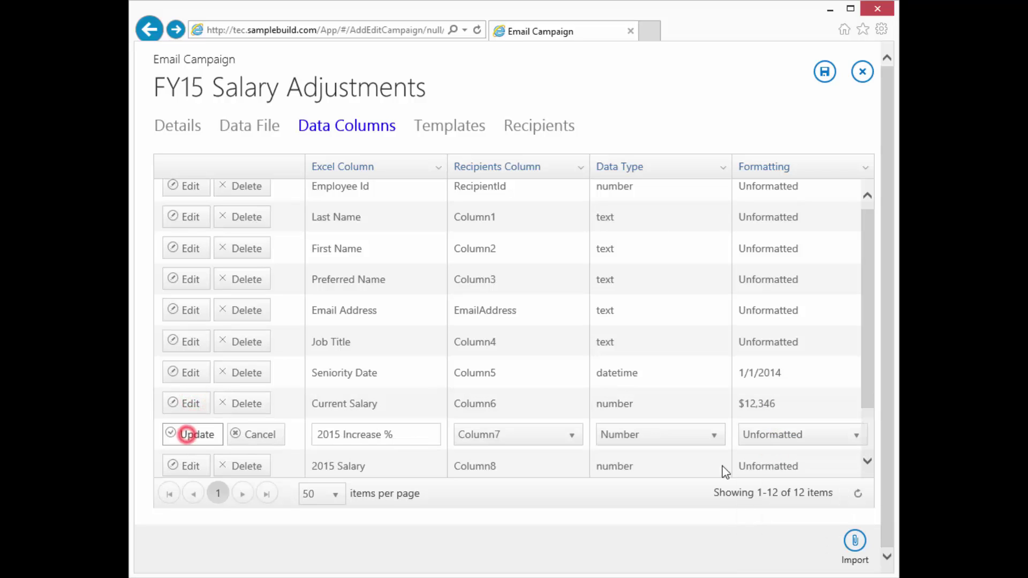
pyautogui.click(782, 436)
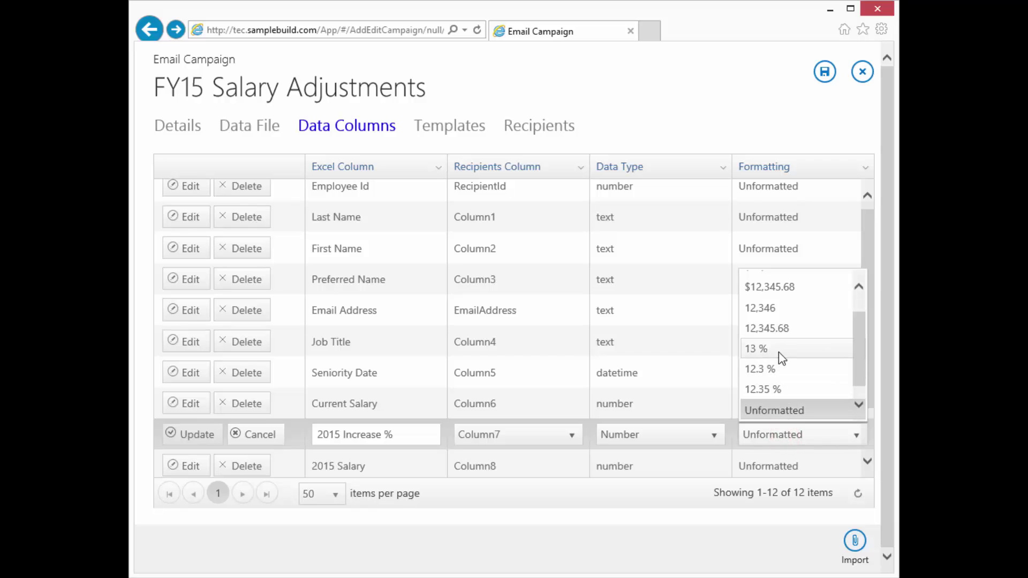
pyautogui.click(779, 369)
pyautogui.click(196, 434)
pyautogui.click(191, 464)
pyautogui.click(780, 465)
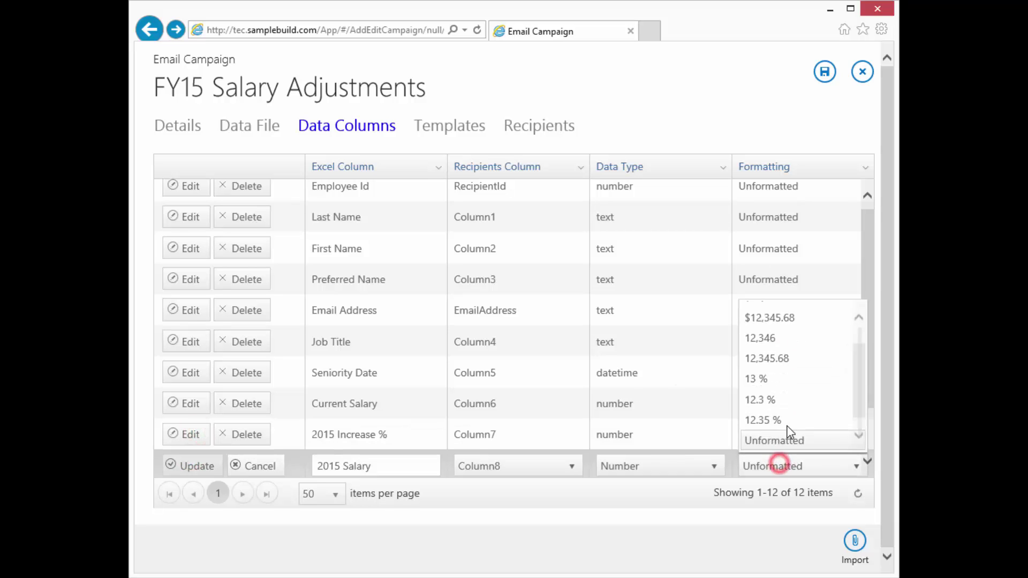
pyautogui.scroll(2, 785, 323)
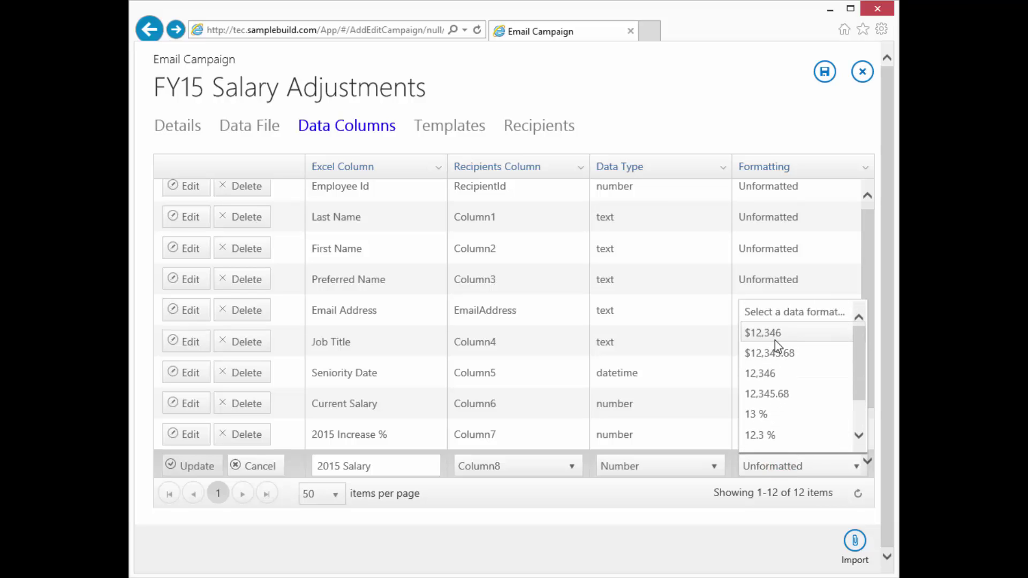
pyautogui.click(772, 334)
pyautogui.scroll(-2, 872, 326)
pyautogui.click(197, 400)
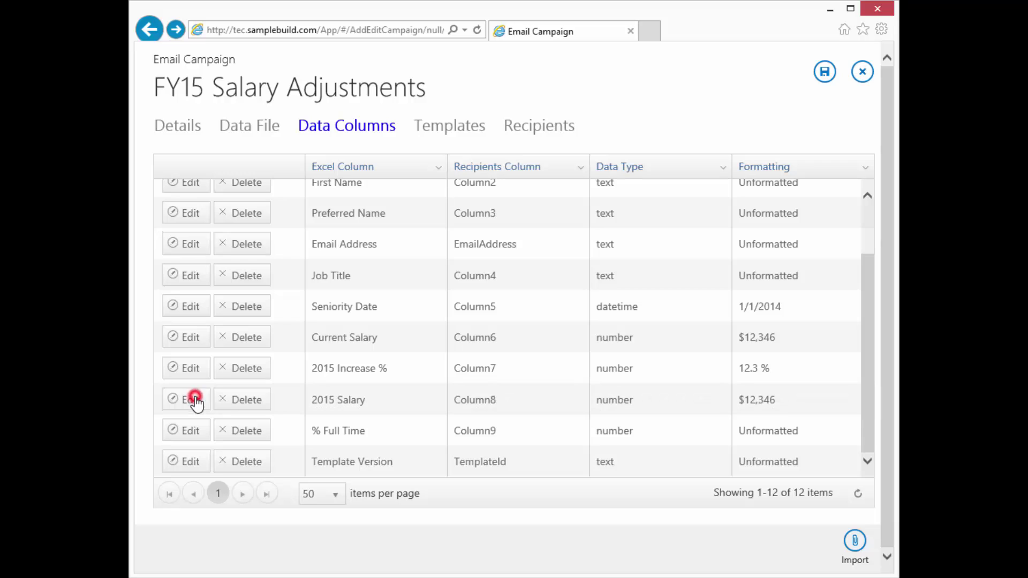
pyautogui.click(185, 428)
pyautogui.click(778, 430)
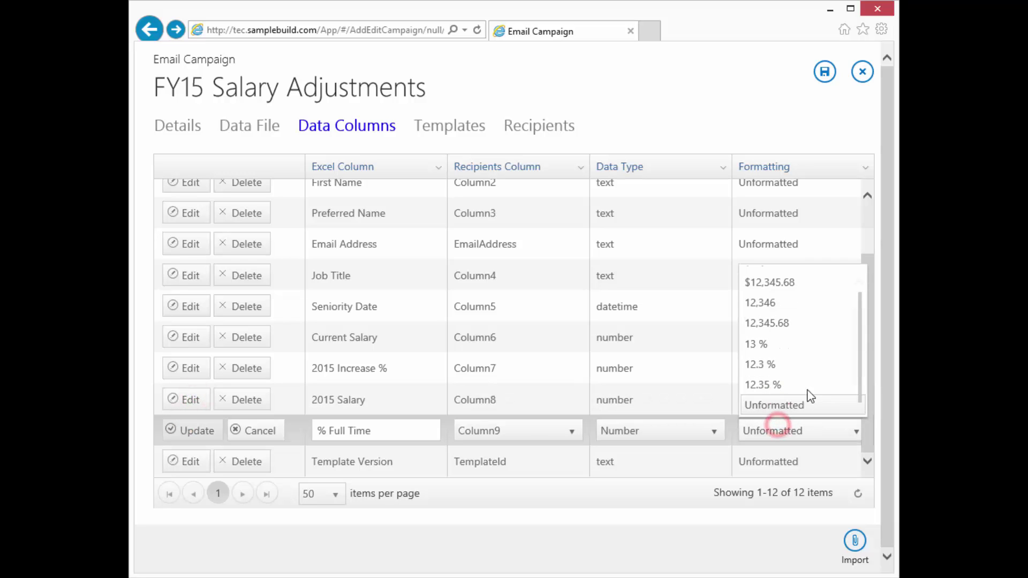
pyautogui.click(773, 343)
# Save the % Full Time format and set the templates' merge field delimiter to [ ].
pyautogui.click(192, 430)
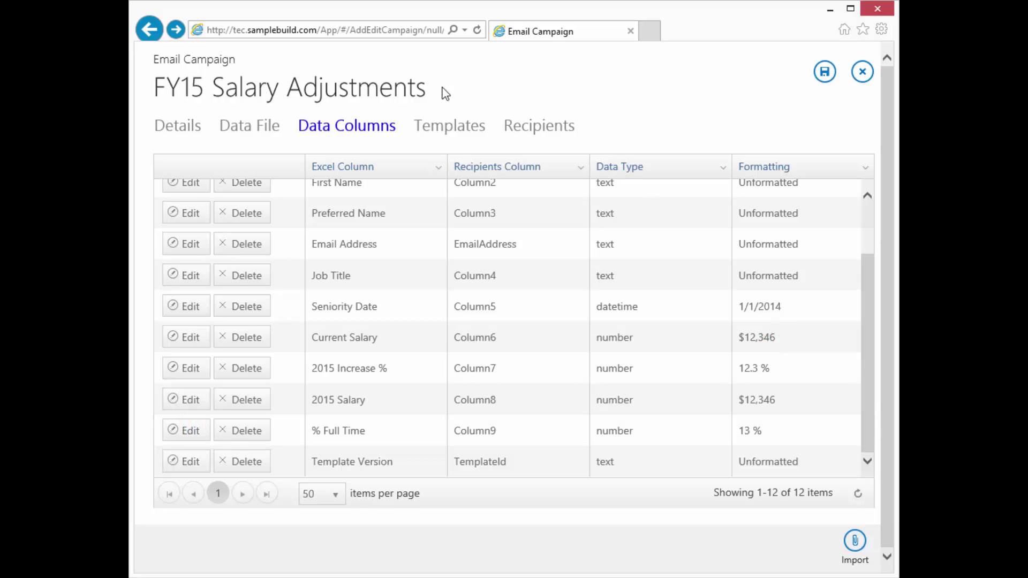
pyautogui.click(442, 126)
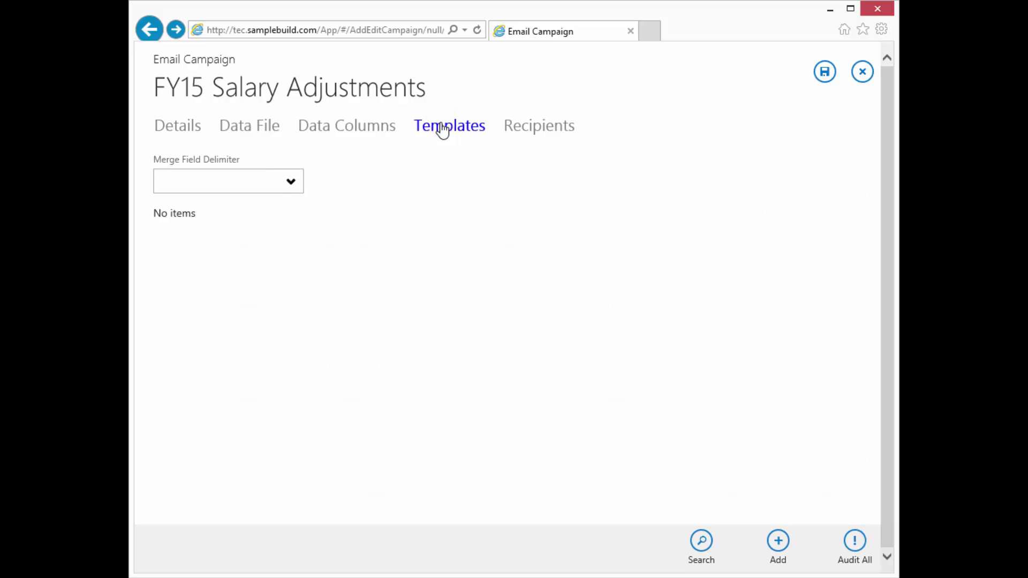
pyautogui.click(289, 181)
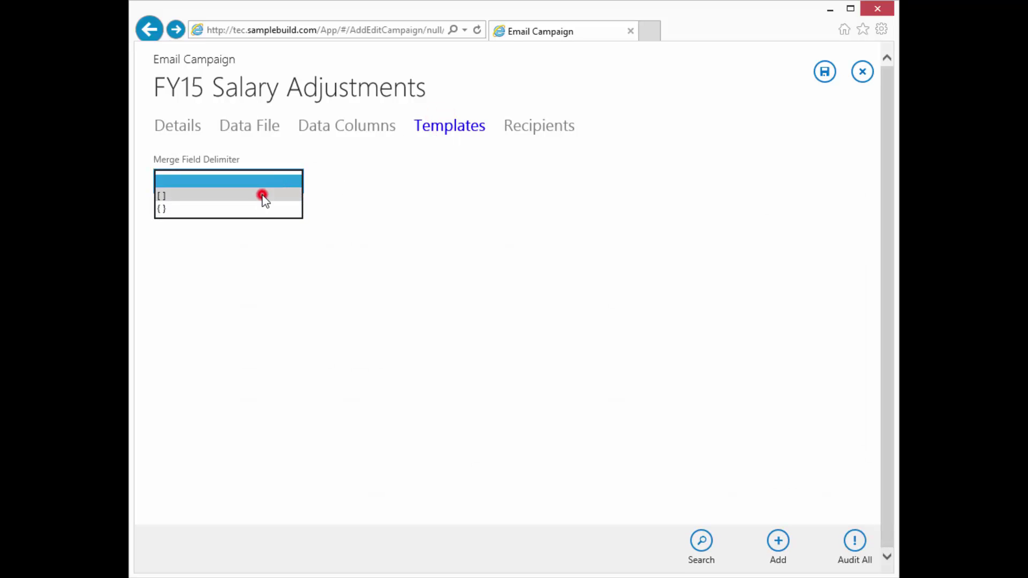
pyautogui.click(263, 196)
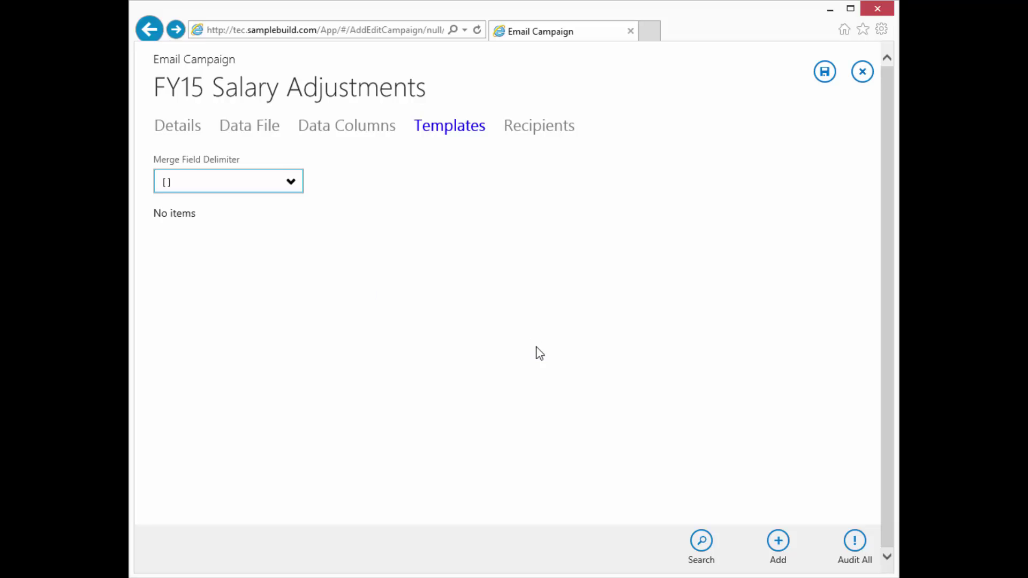
# Create template V1 described 'Full Time Annual Increase', then bring up the Word salary letter.
pyautogui.click(777, 543)
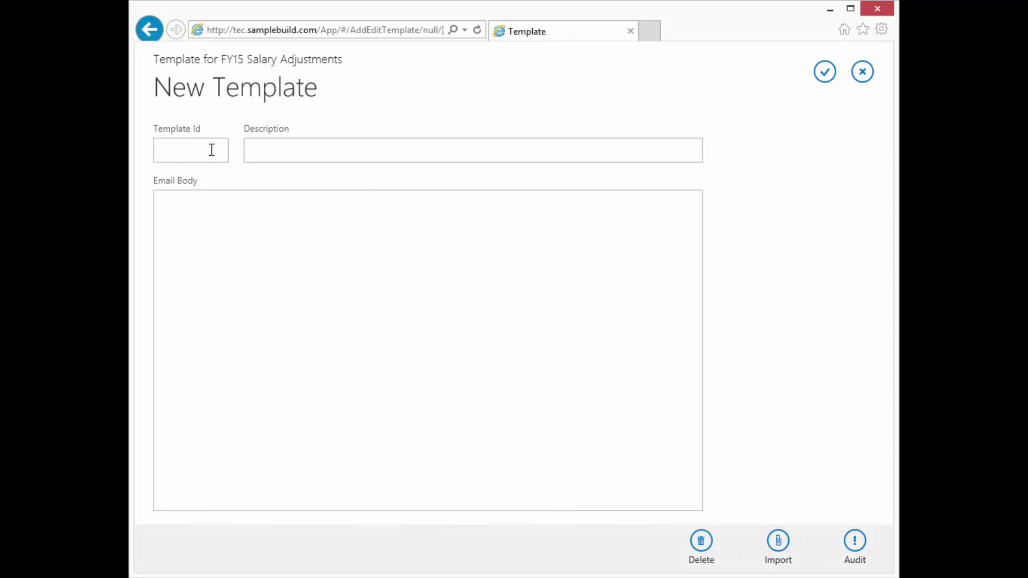
pyautogui.click(211, 150)
pyautogui.write('V1')
pyautogui.press('Tab')
pyautogui.write('A')
pyautogui.press('BackSpace')
pyautogui.write('Full Time ')
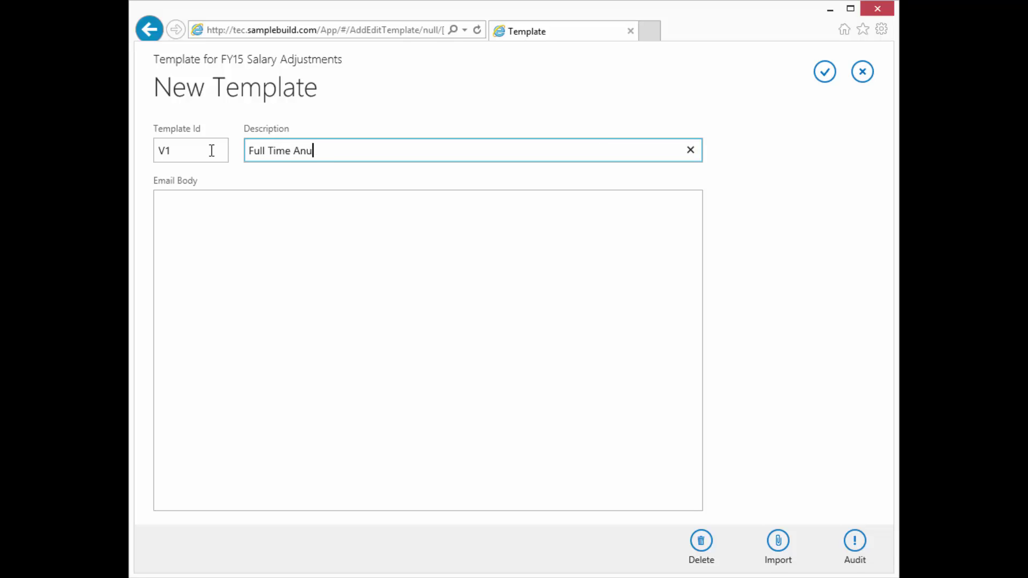
pyautogui.write('Annual Increase')
pyautogui.click(402, 197)
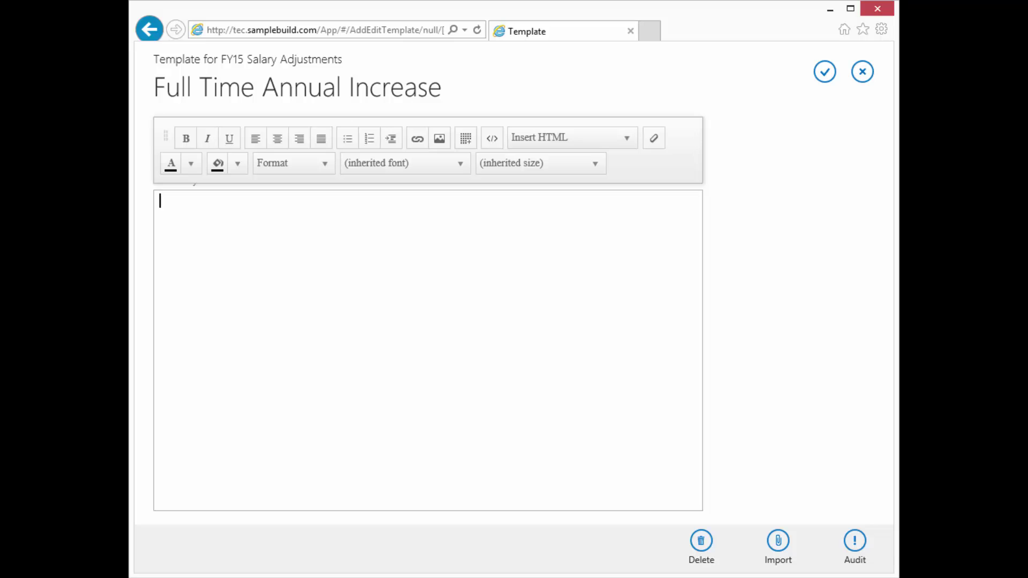
pyautogui.hotkey('alt', 'Tab')
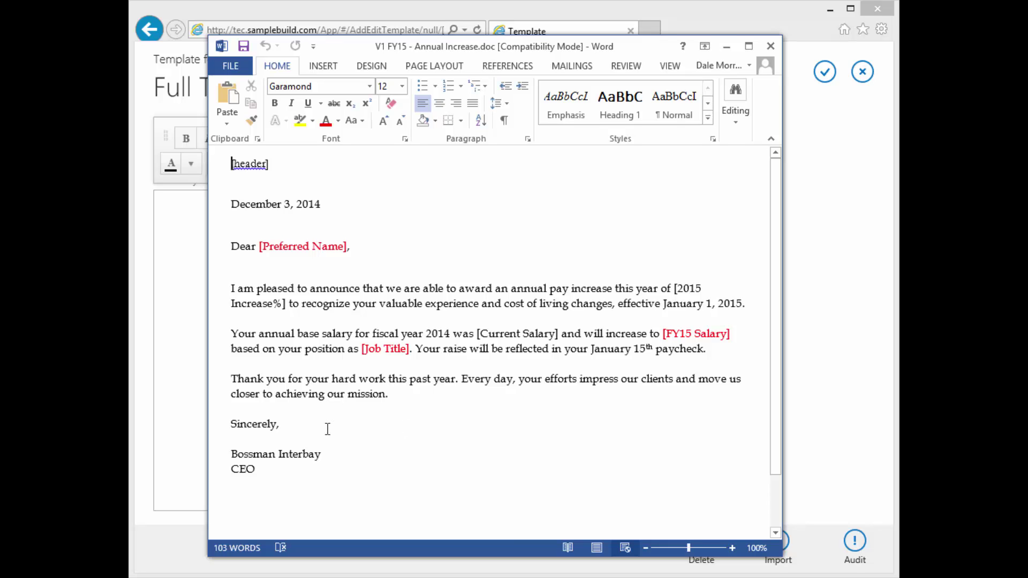
# Select the entire annual increase letter text in Word.
pyautogui.click(280, 468)
pyautogui.moveTo(280, 468); pyautogui.dragTo(219, 161)
pyautogui.hotkey('ctrl', 'c')
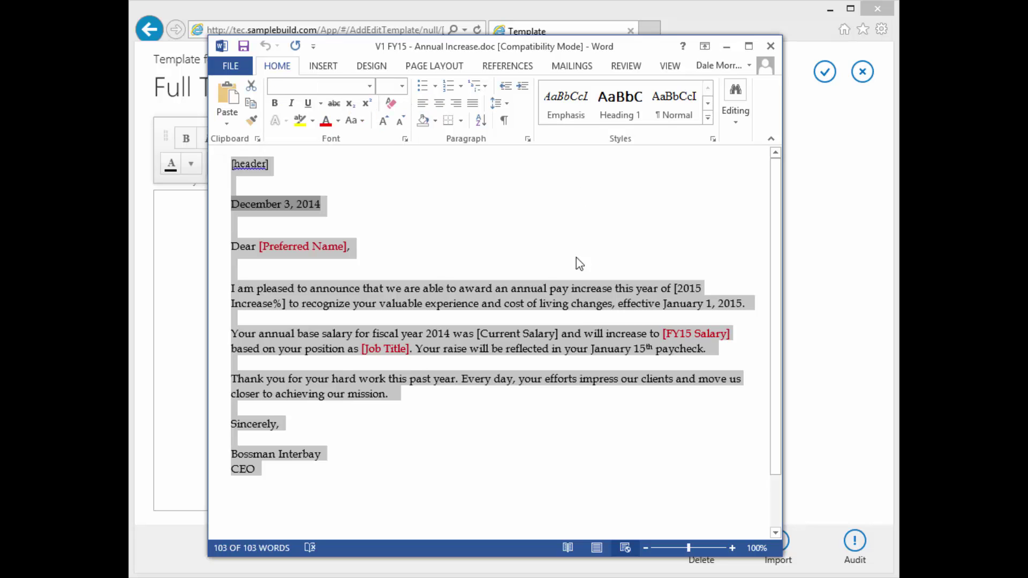
# Paste the salary letter into the template's email body and clear all its formatting.
pyautogui.click(728, 45)
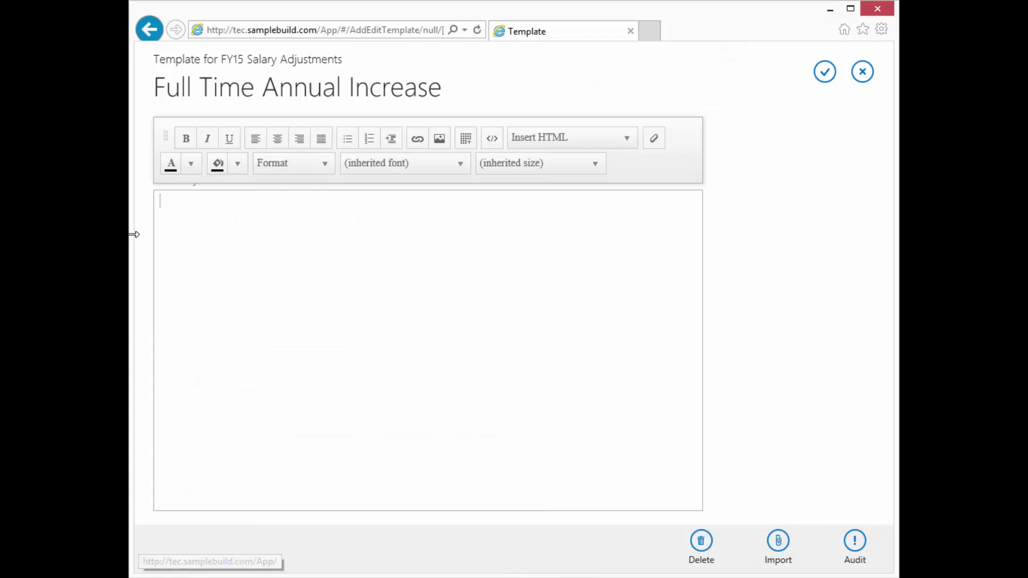
pyautogui.click(162, 199)
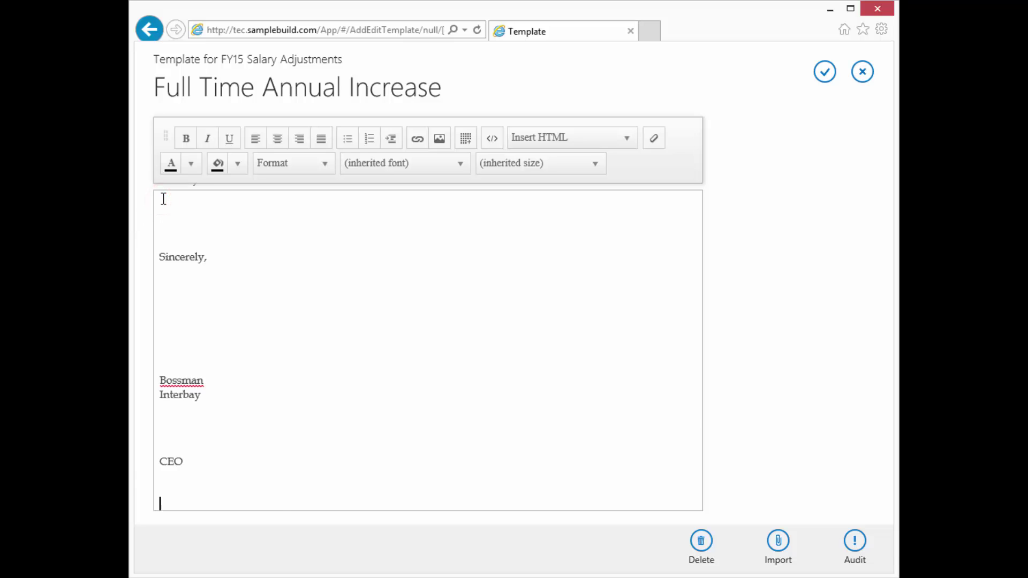
pyautogui.hotkey('ctrl', 'v')
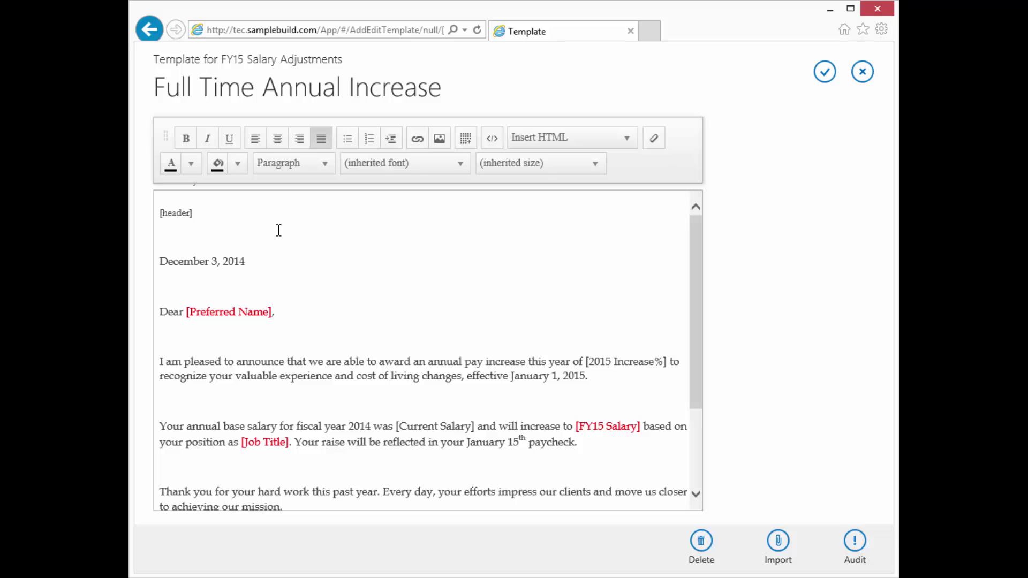
pyautogui.hotkey('ctrl', 'a')
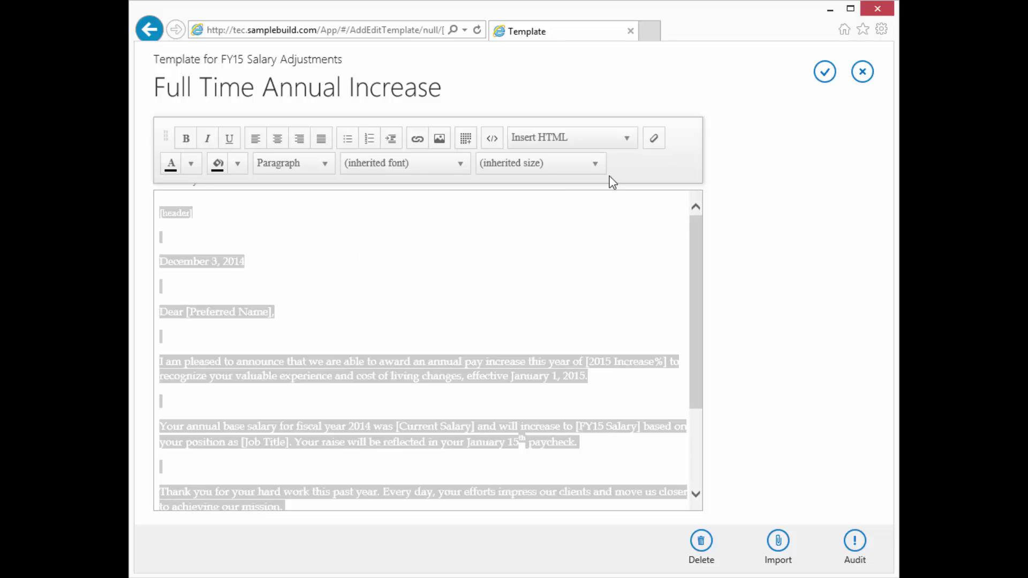
pyautogui.click(653, 141)
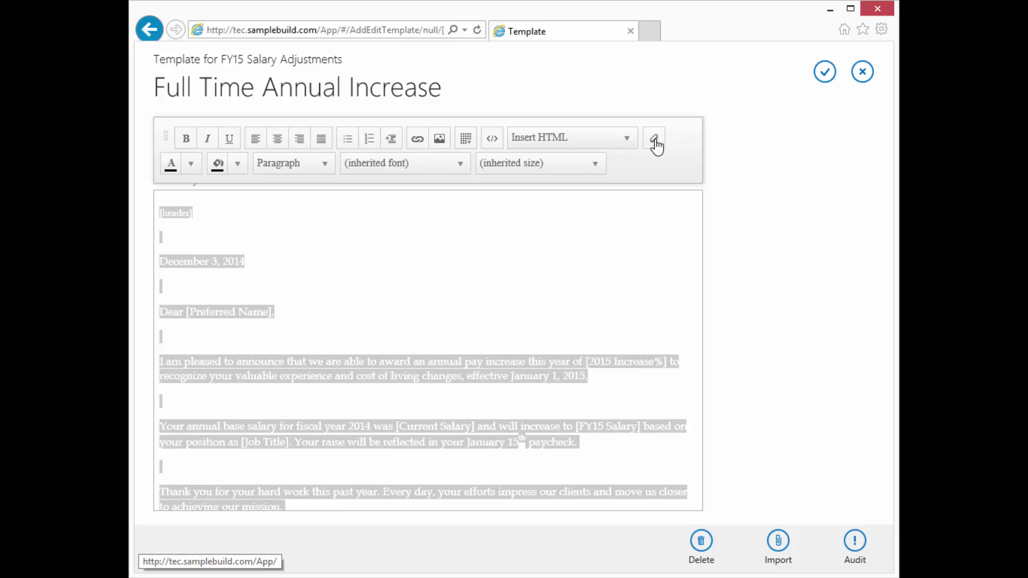
pyautogui.click(655, 142)
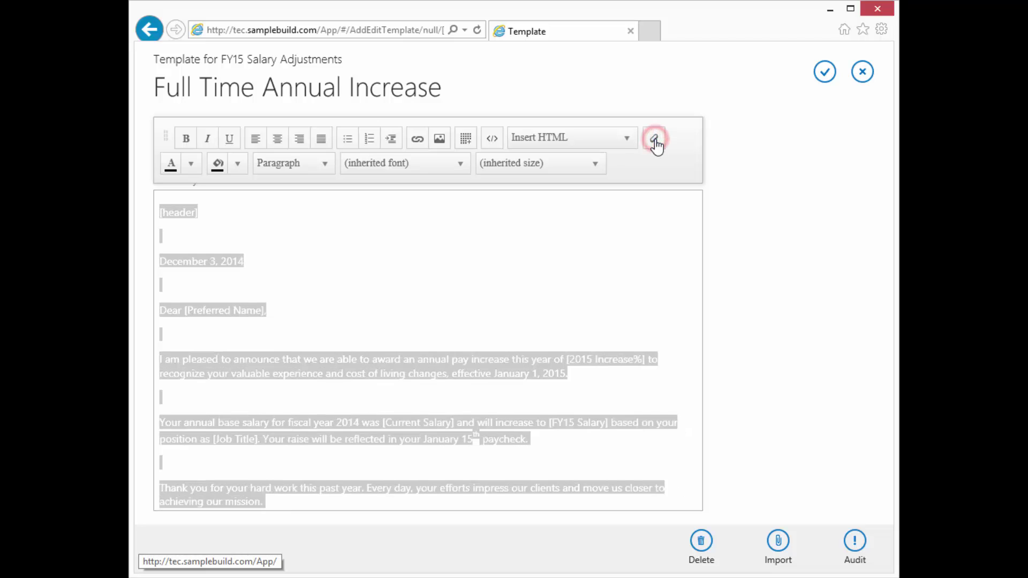
# Replace the date December 3, 2014 with [longdate] and delete the blank lines and stray space around it.
pyautogui.click(486, 299)
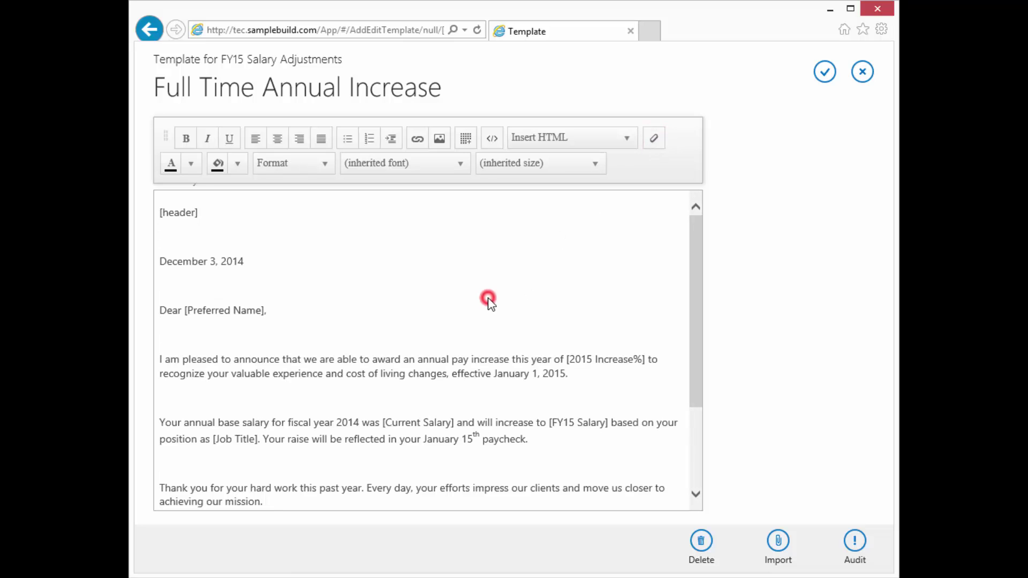
pyautogui.scroll(-3, 466, 314)
pyautogui.scroll(3, 465, 313)
pyautogui.click(170, 237)
pyautogui.press('BackSpace')
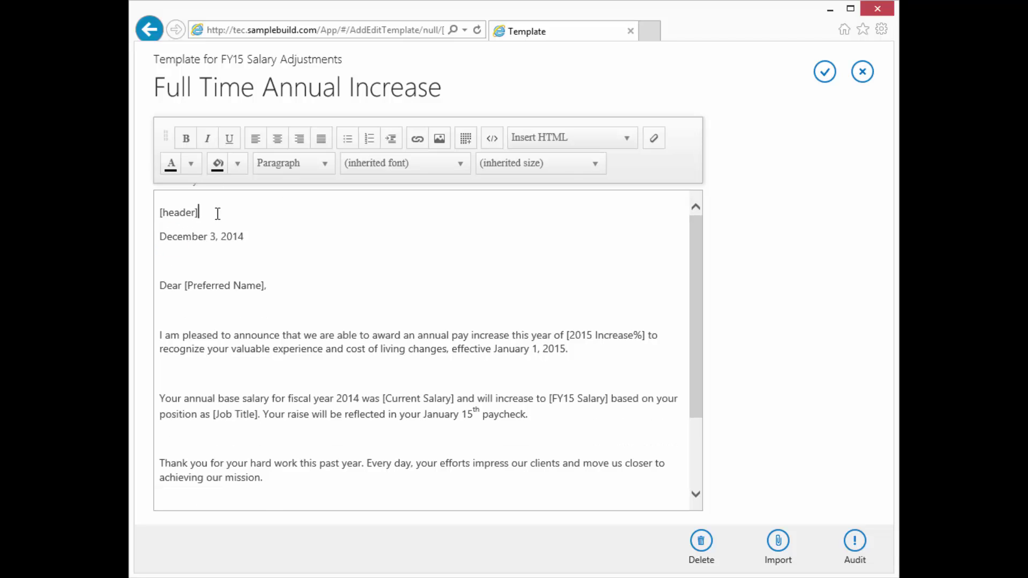
pyautogui.tripleClick(161, 236)
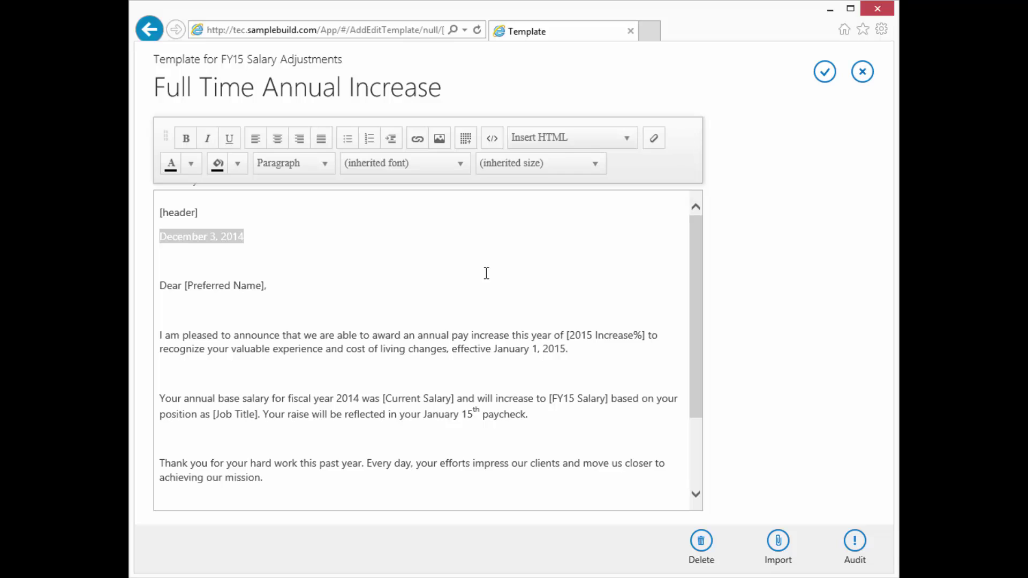
pyautogui.write('[')
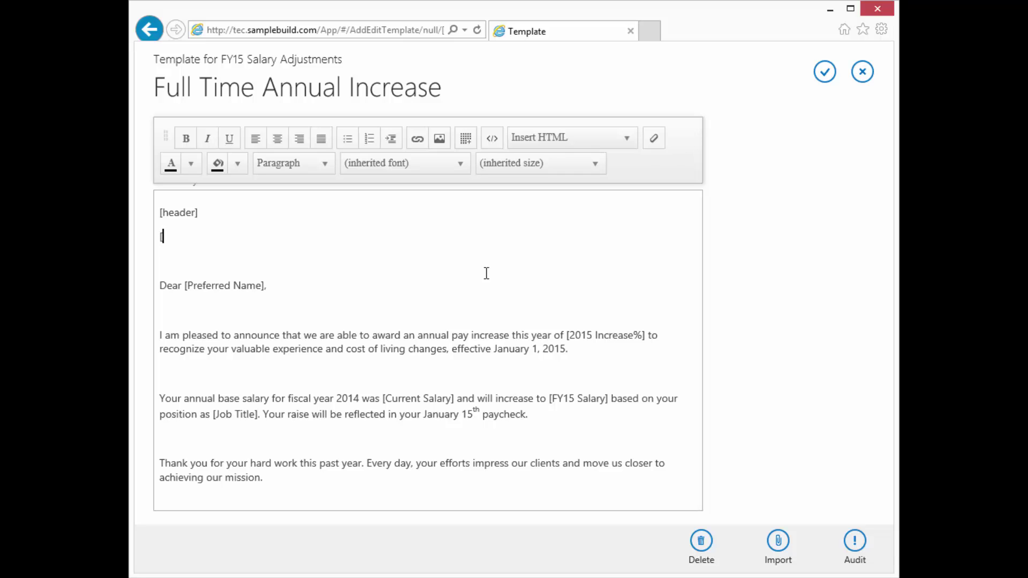
pyautogui.write('longdate]')
pyautogui.press('BackSpace')
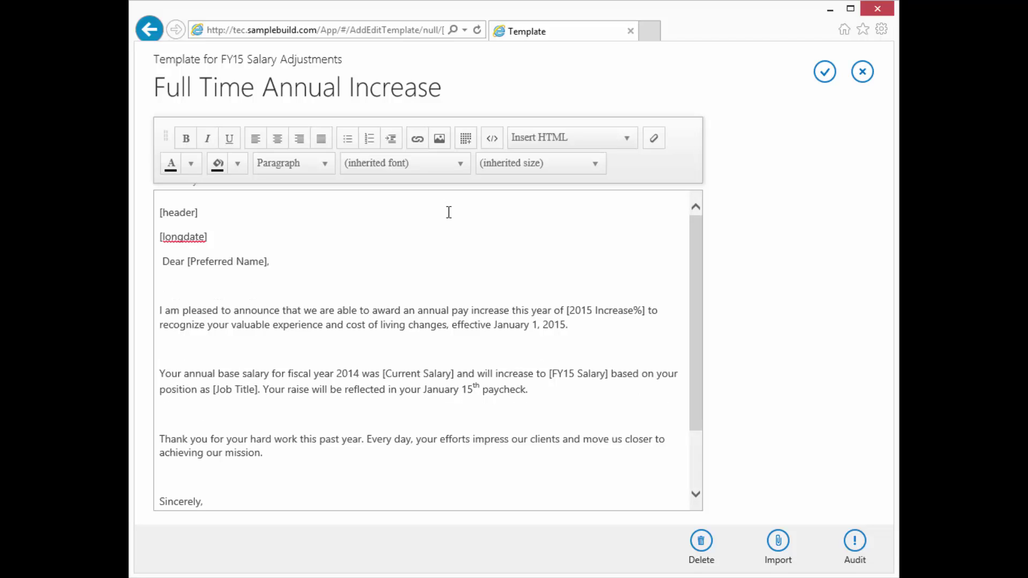
pyautogui.press('BackSpace')
# Add one blank line after [header] and after [longdate].
pyautogui.click(183, 247)
pyautogui.click(202, 212)
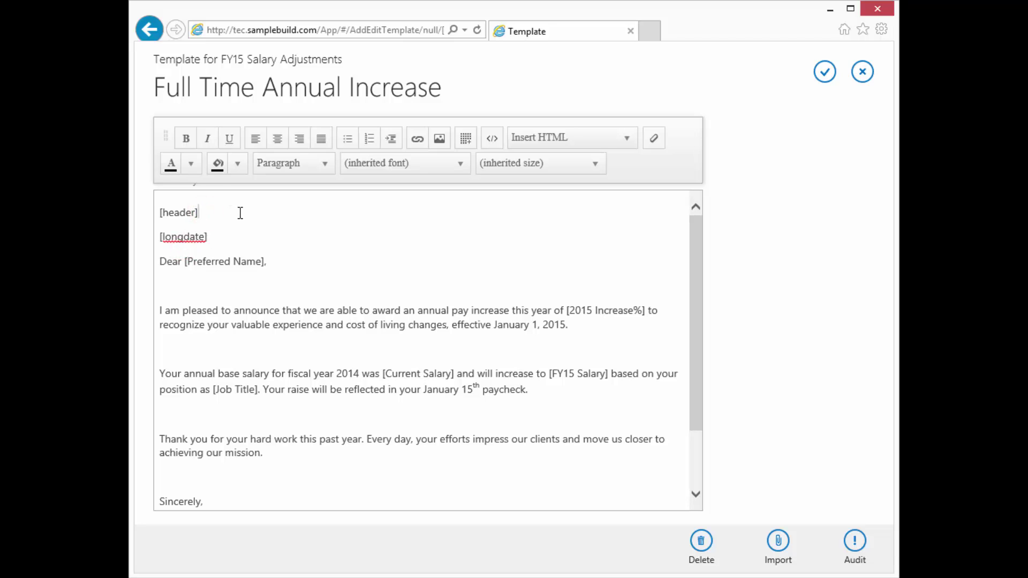
pyautogui.press('Return')
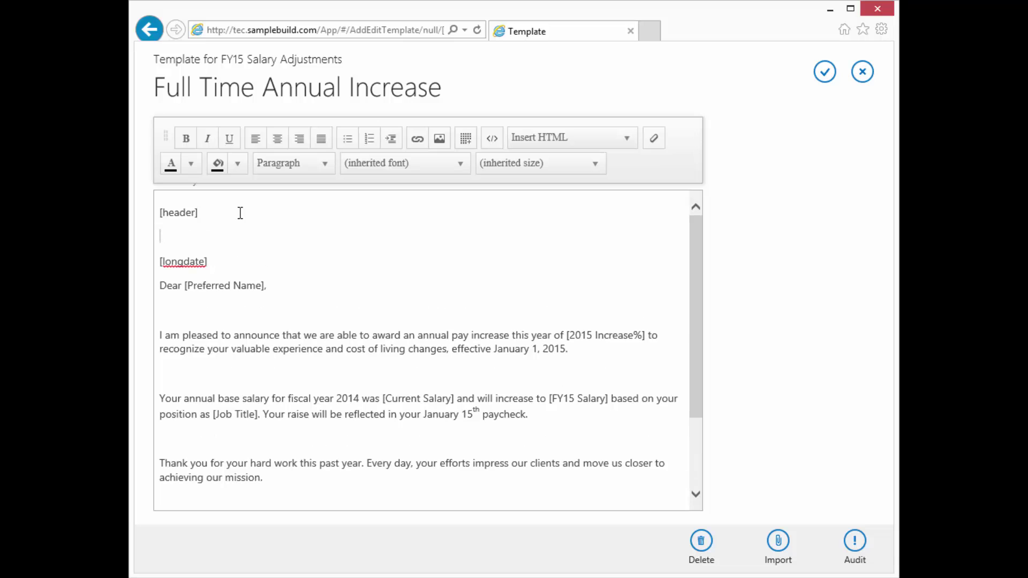
pyautogui.click(211, 262)
pyautogui.press('Return')
# Remove the empty lines under the greeting, the first paragraph and the paycheck paragraph.
pyautogui.scroll(-1, 291, 249)
pyautogui.click(157, 276)
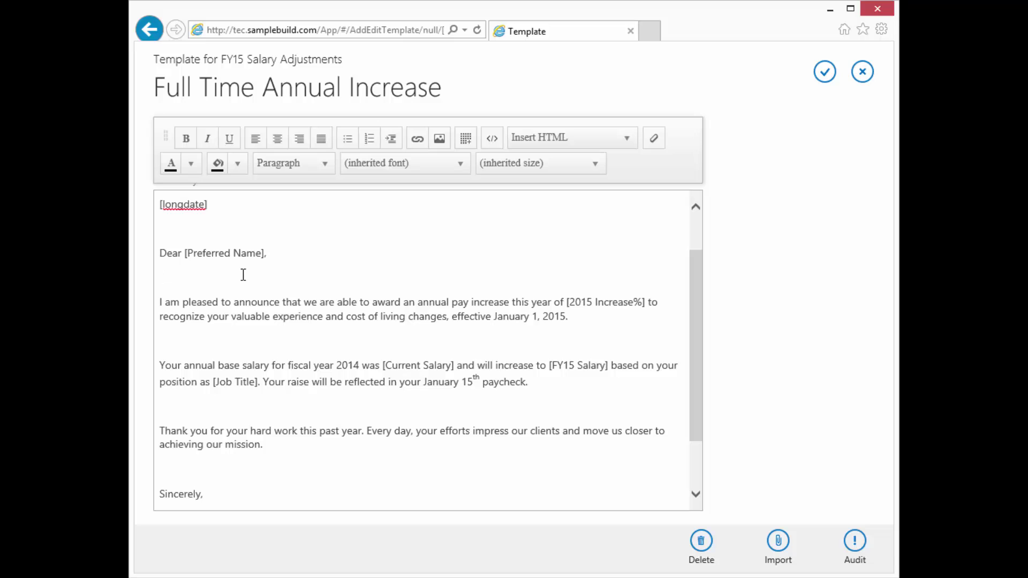
pyautogui.press('BackSpace')
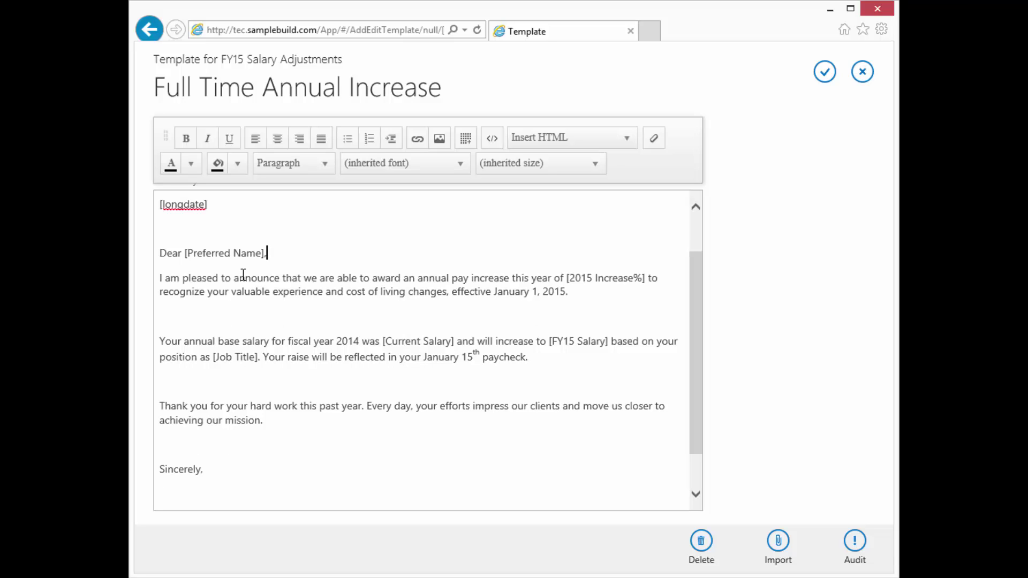
pyautogui.scroll(2, 195, 223)
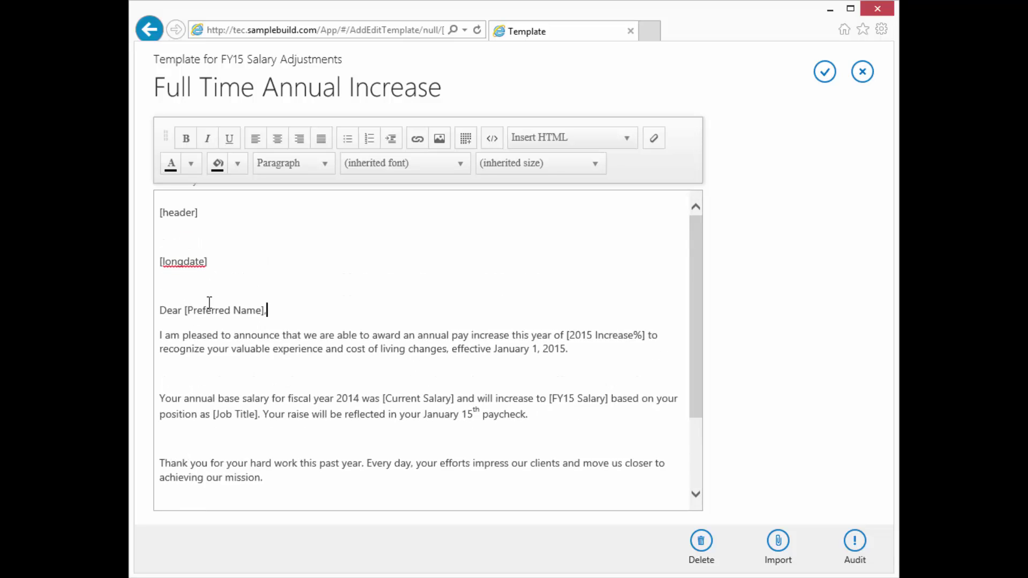
pyautogui.scroll(-2, 209, 303)
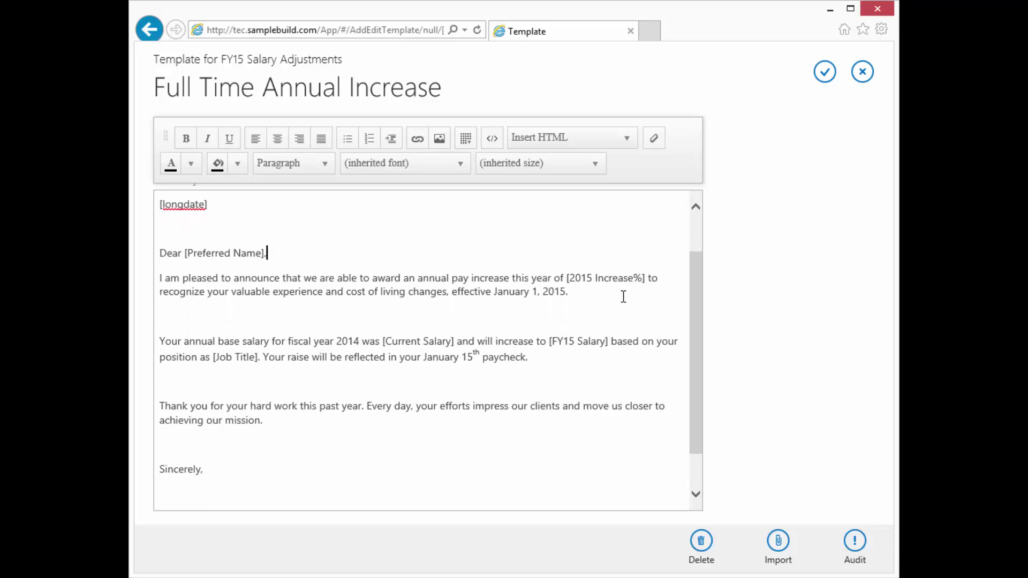
pyautogui.click(161, 317)
pyautogui.click(186, 315)
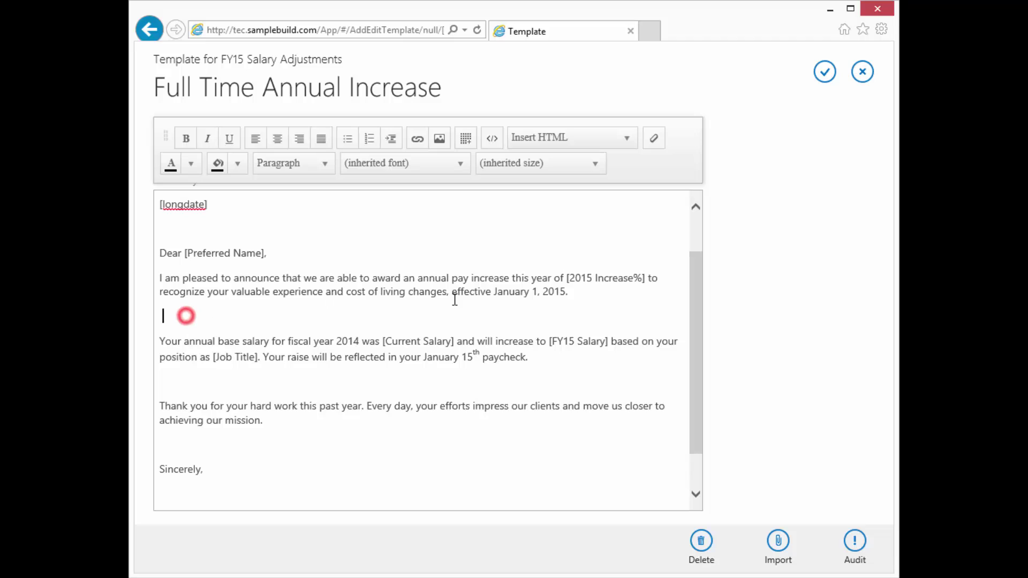
pyautogui.click(571, 294)
pyautogui.press('Delete')
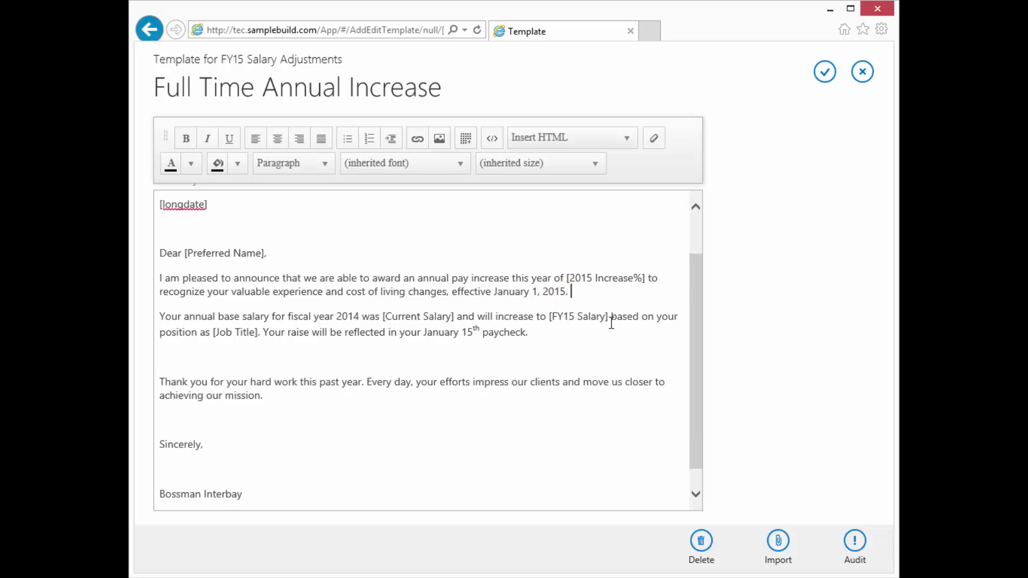
pyautogui.click(532, 332)
pyautogui.press('Delete')
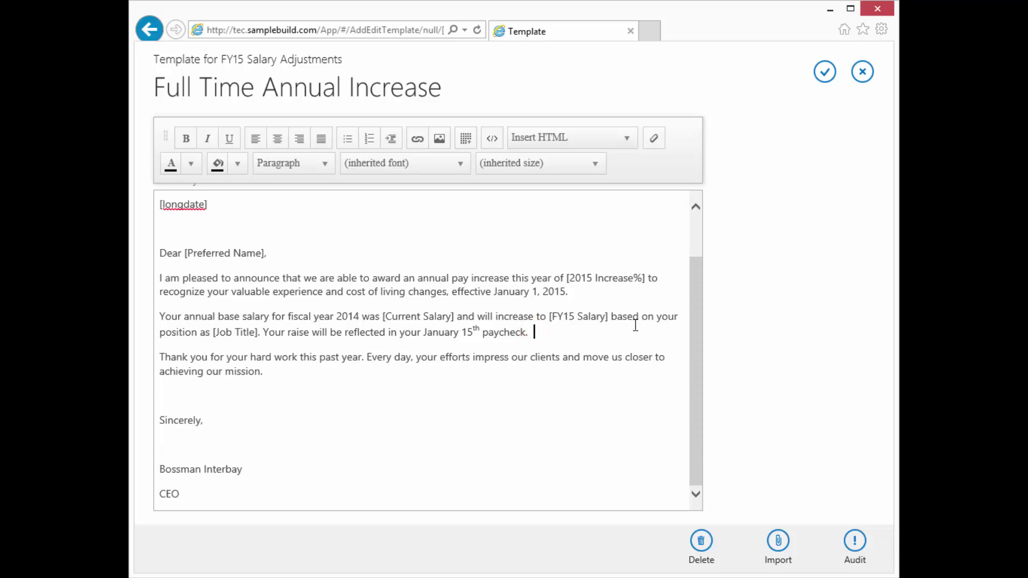
# Try removing a break near the signature, undoing the accidental join of CEO onto the name line.
pyautogui.click(190, 403)
pyautogui.click(242, 469)
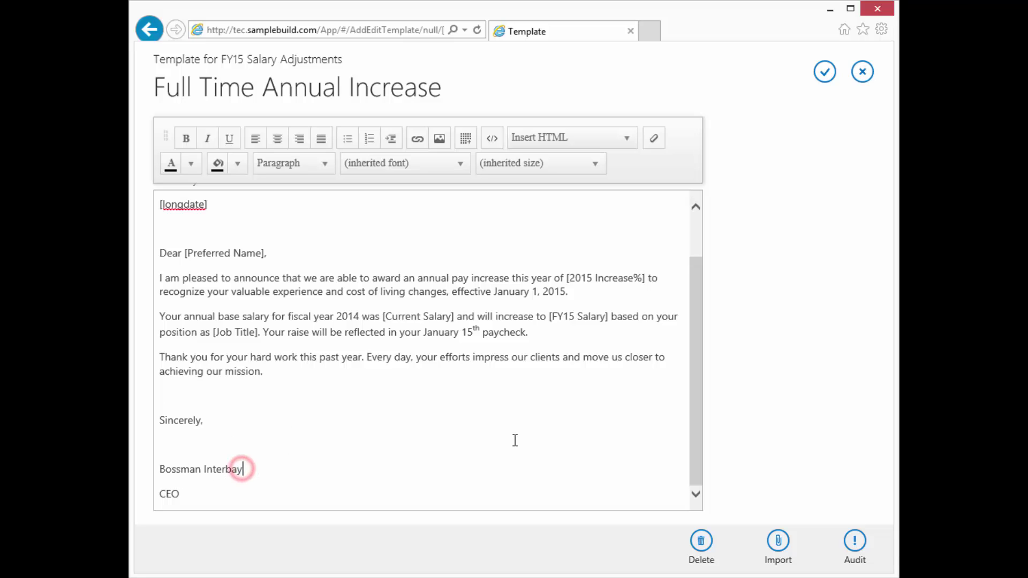
pyautogui.press('Delete')
pyautogui.press('Delete')
pyautogui.press('Delete')
pyautogui.press('Delete')
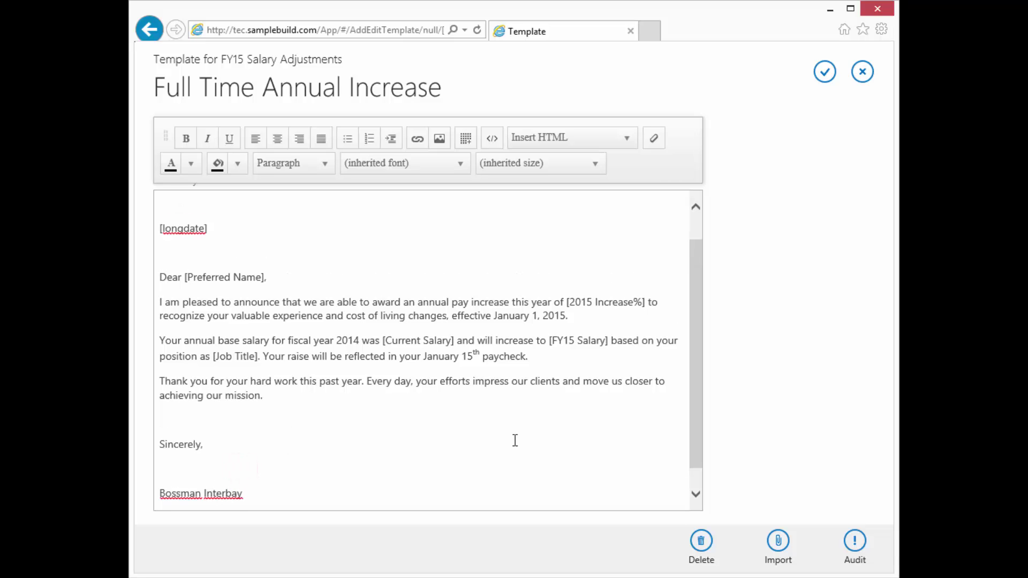
pyautogui.hotkey('ctrl', 'z')
# Audit the placeholders against the data file's columns and dismiss the results.
pyautogui.scroll(3, 390, 359)
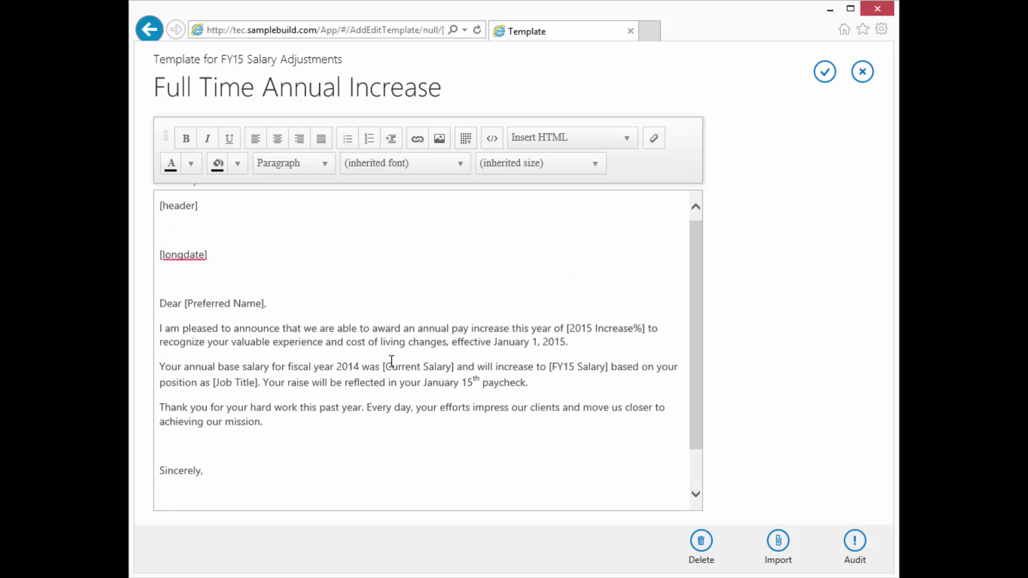
pyautogui.click(854, 542)
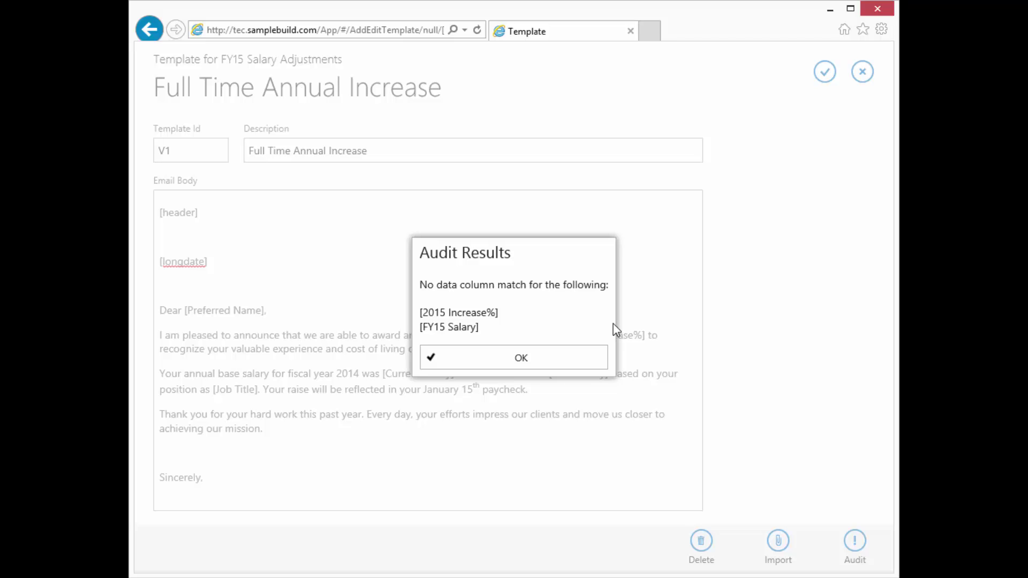
pyautogui.click(487, 312)
pyautogui.click(499, 362)
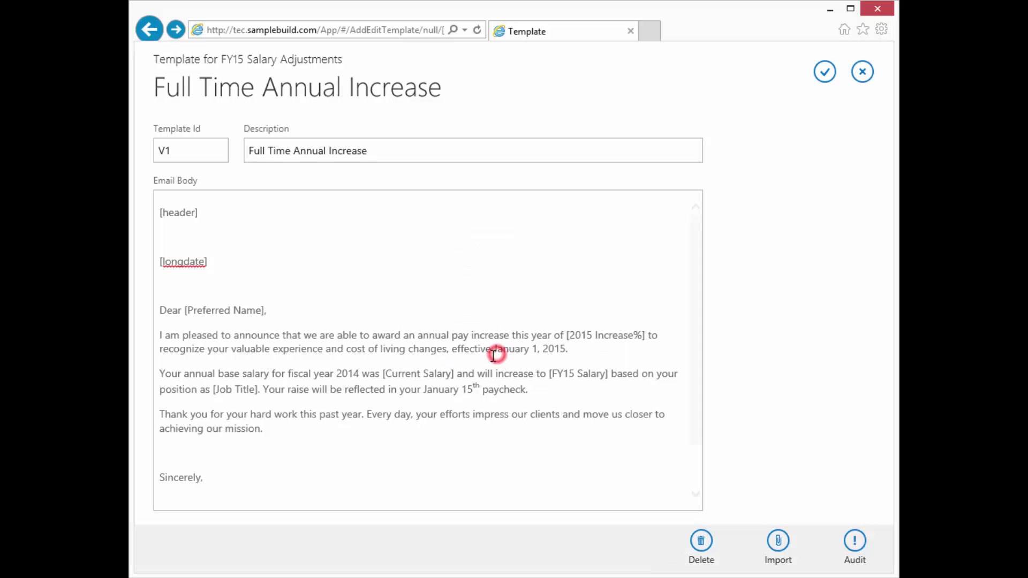
# Rename the placeholder to [2015 Increase %] and re-run the audit.
pyautogui.click(633, 335)
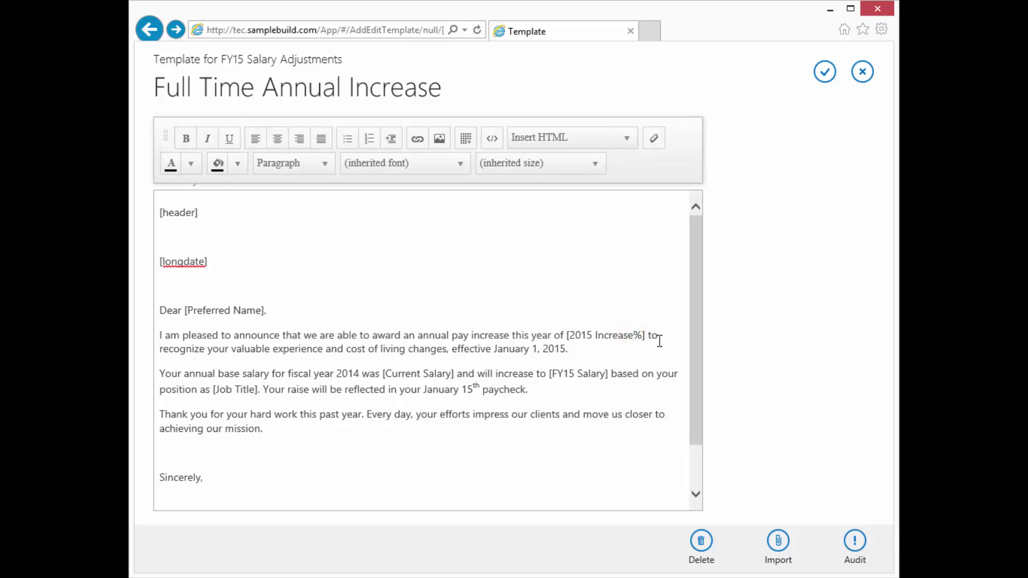
pyautogui.click(847, 542)
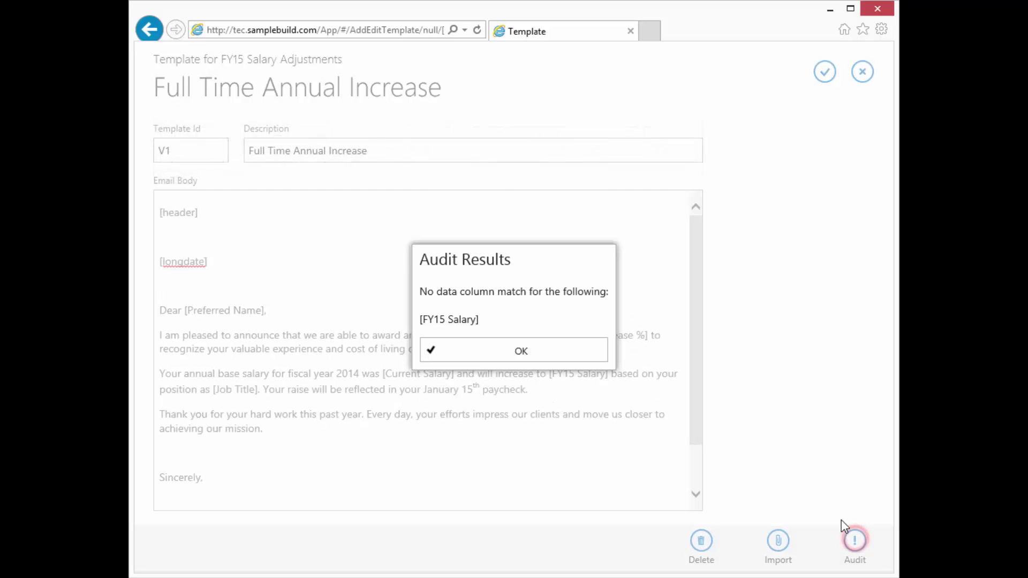
pyautogui.click(482, 351)
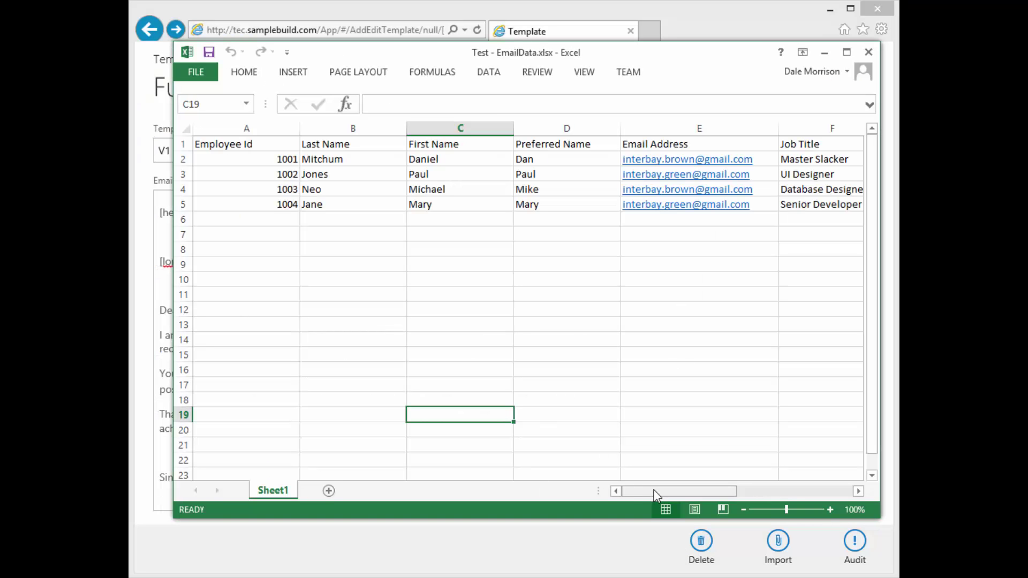
# Check the EmailData headers for the 2015 Salary column, then minimize Excel.
pyautogui.moveTo(654, 490); pyautogui.dragTo(775, 493)
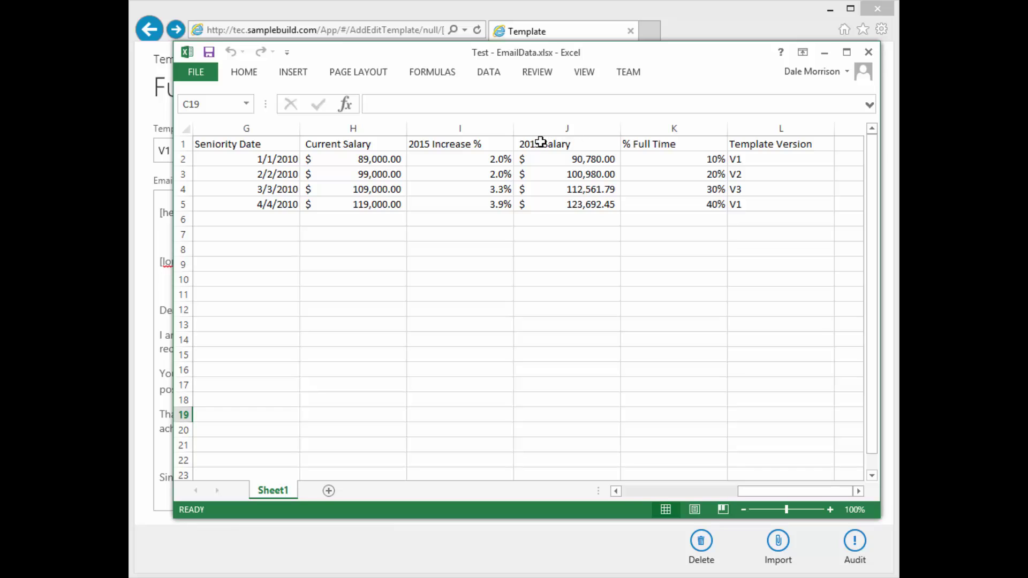
pyautogui.click(827, 54)
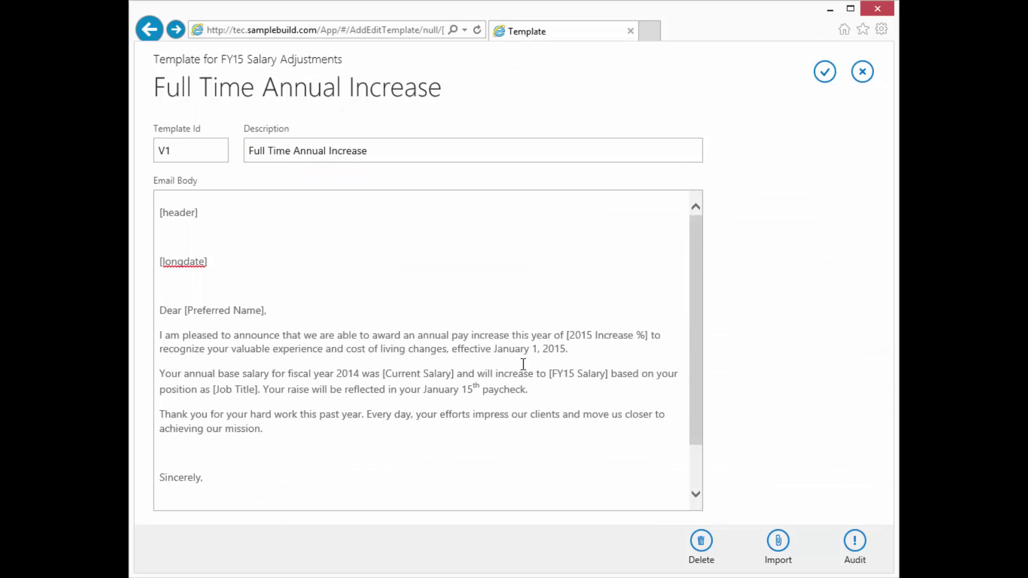
# Change the [FY15 Salary] placeholder to [2015 Salary] and re-run the placeholder audit.
pyautogui.click(563, 372)
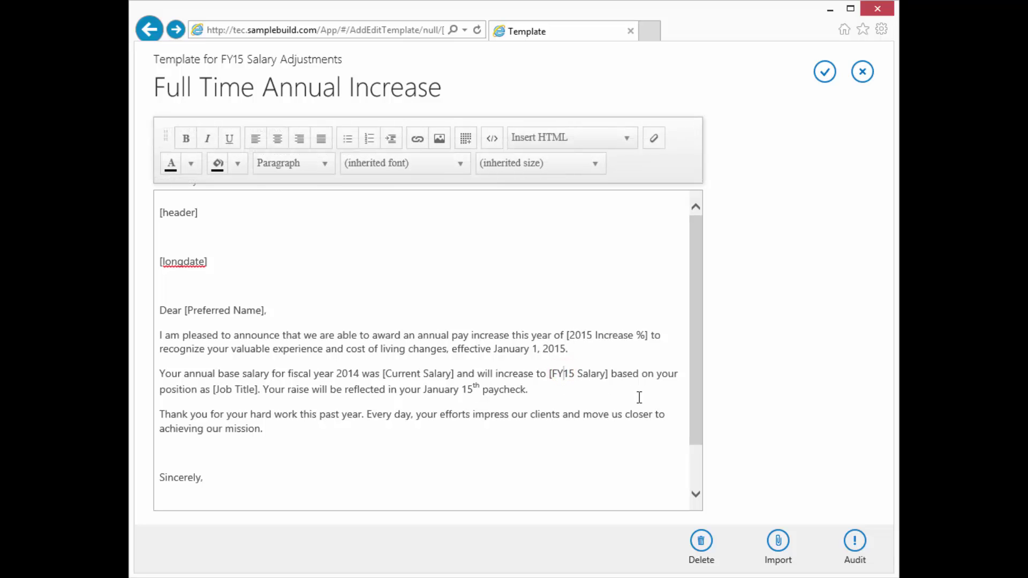
pyautogui.press('BackSpace')
pyautogui.press('BackSpace')
pyautogui.write('20')
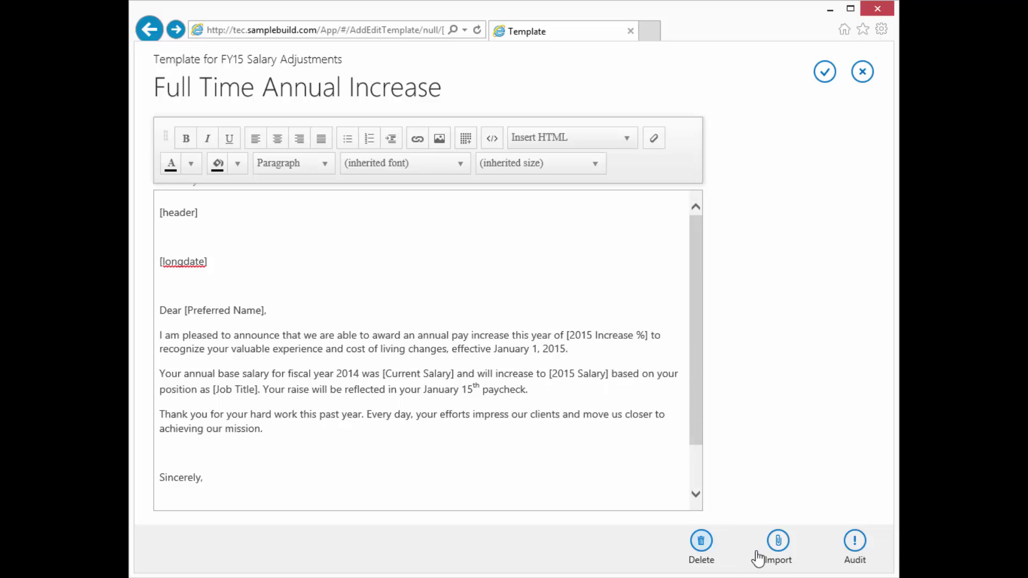
pyautogui.click(854, 544)
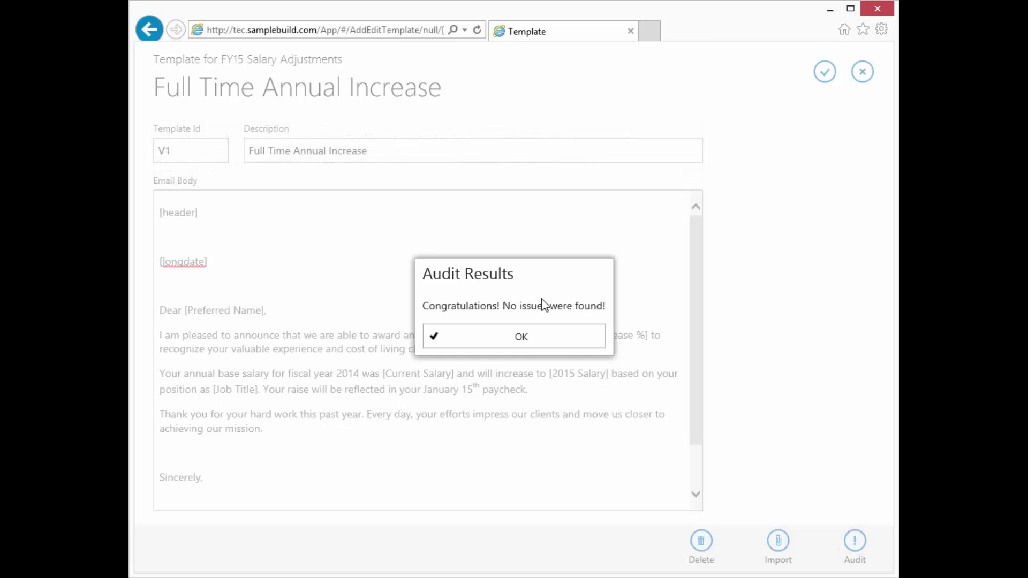
pyautogui.click(549, 340)
pyautogui.scroll(-1, 538, 333)
pyautogui.scroll(1, 538, 335)
pyautogui.click(167, 237)
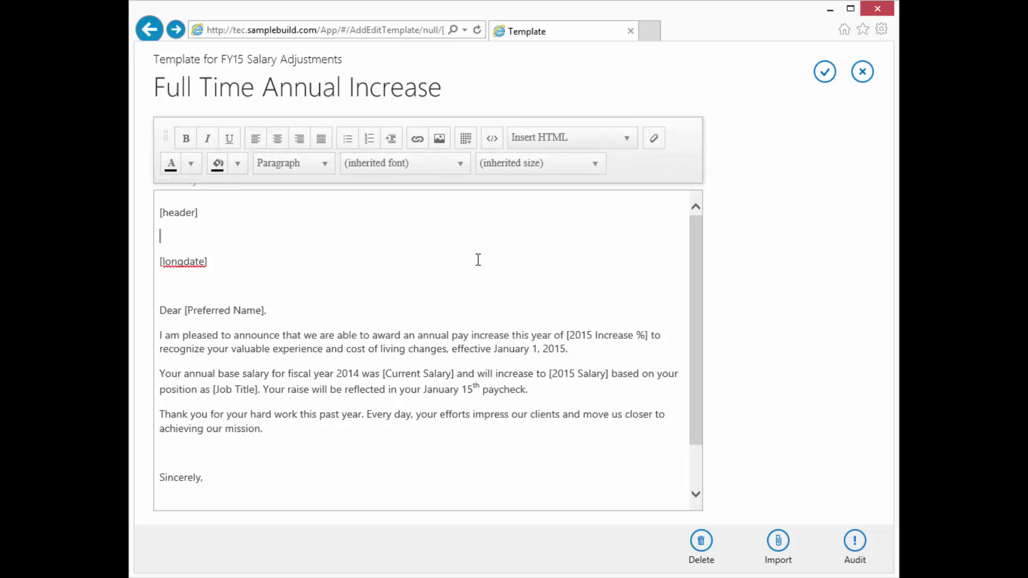
# Delete the blank line between [header] and [longdate] and finish editing the body.
pyautogui.press('Down')
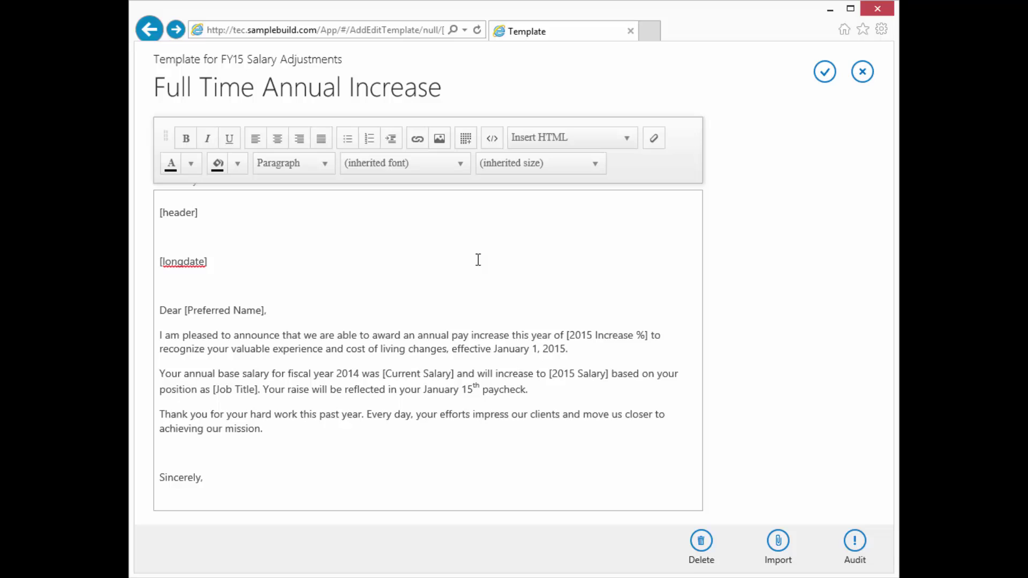
pyautogui.press('Delete')
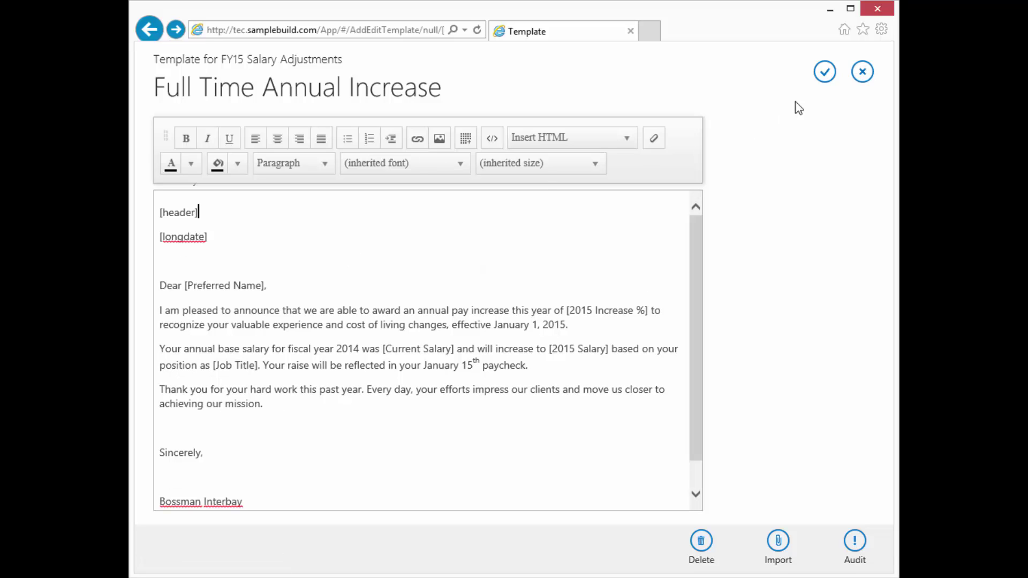
pyautogui.click(785, 198)
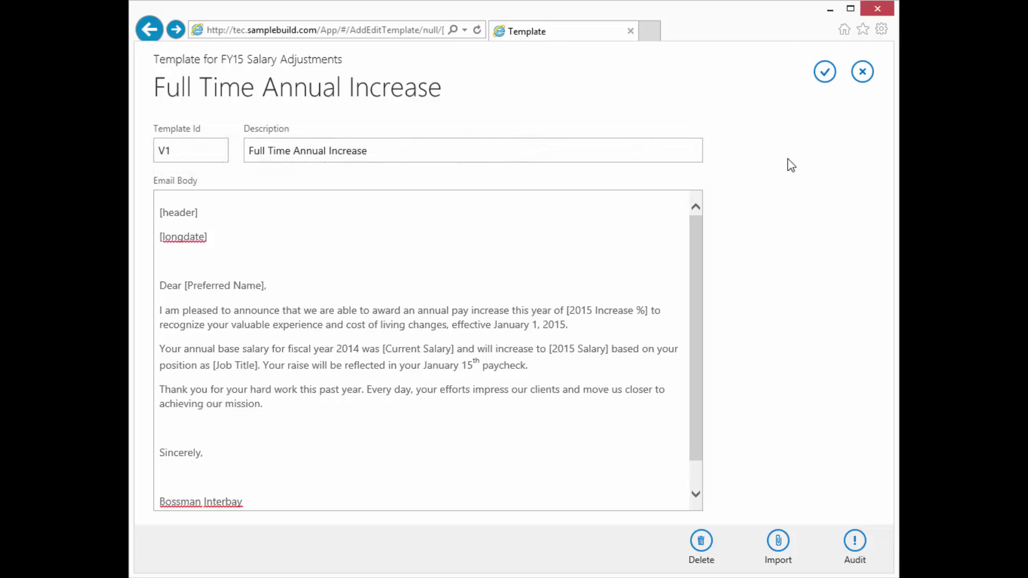
pyautogui.click(825, 75)
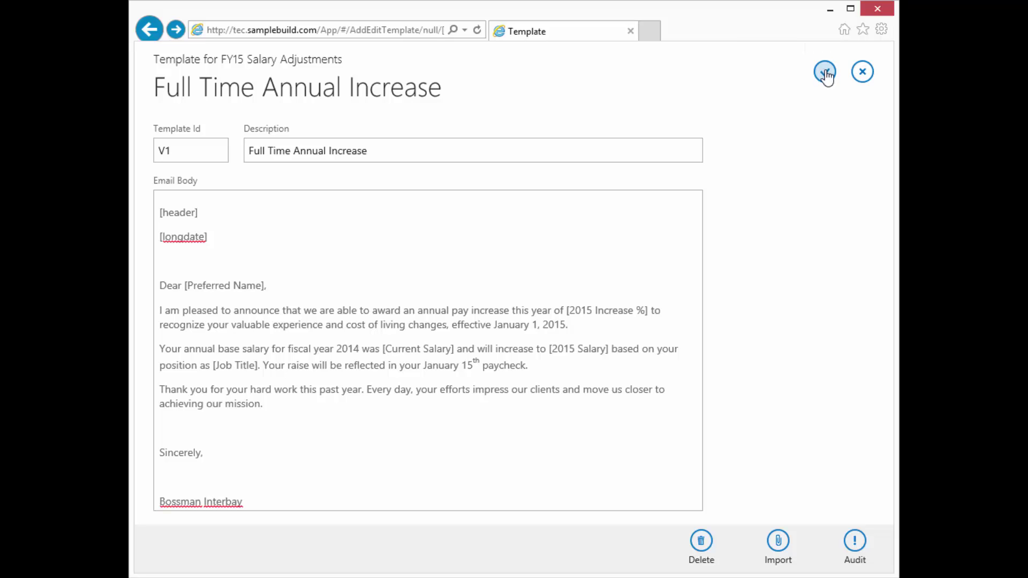
# Save template V1 Full Time Annual Increase, start a new template, and bring up the part-time letter in Word.
pyautogui.click(825, 73)
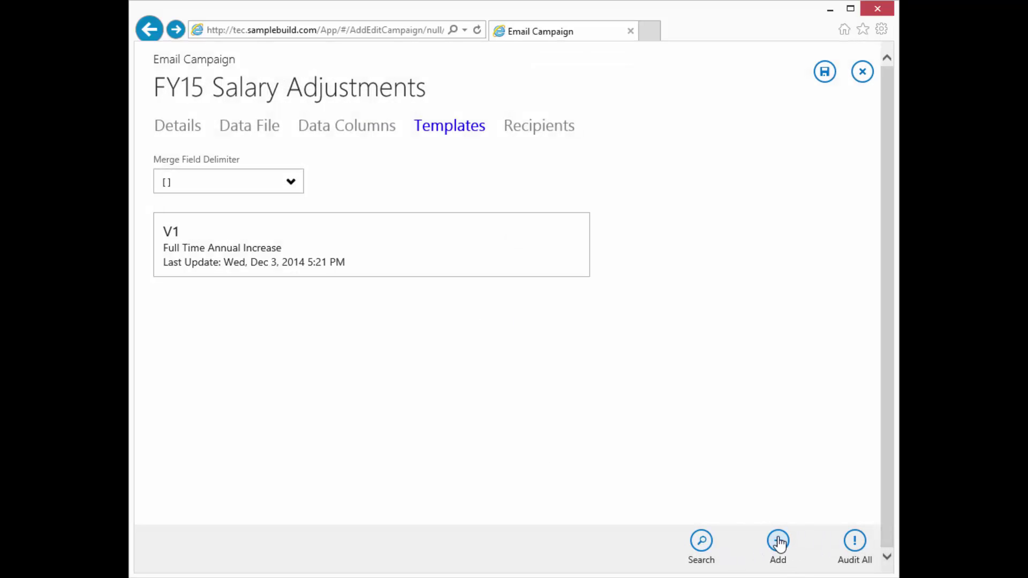
pyautogui.click(779, 543)
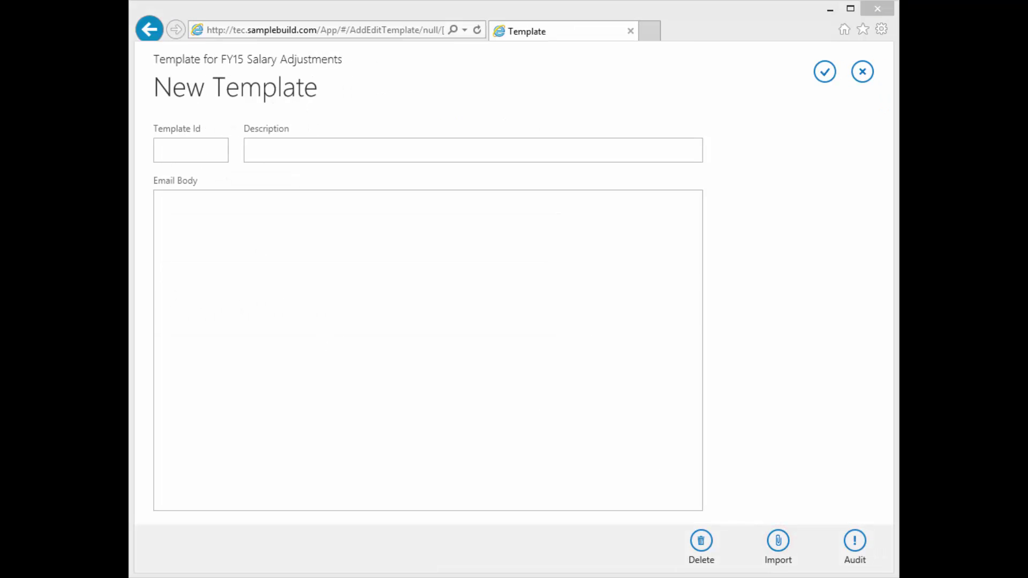
pyautogui.hotkey('alt', 'Tab')
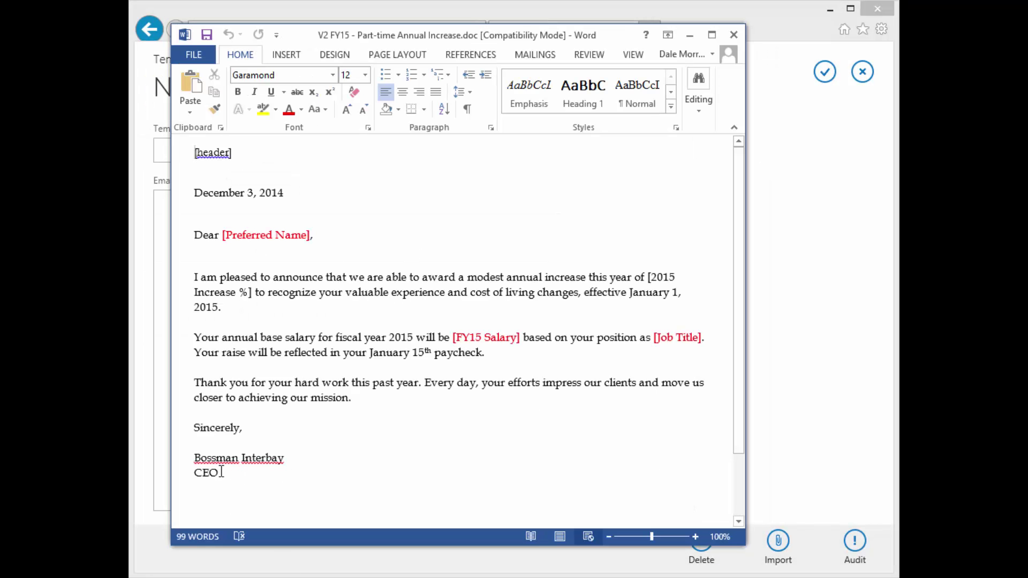
# Change [FY15 Salary] to [2015 Salary] in the part-time letter and select the whole letter to copy.
pyautogui.click(220, 474)
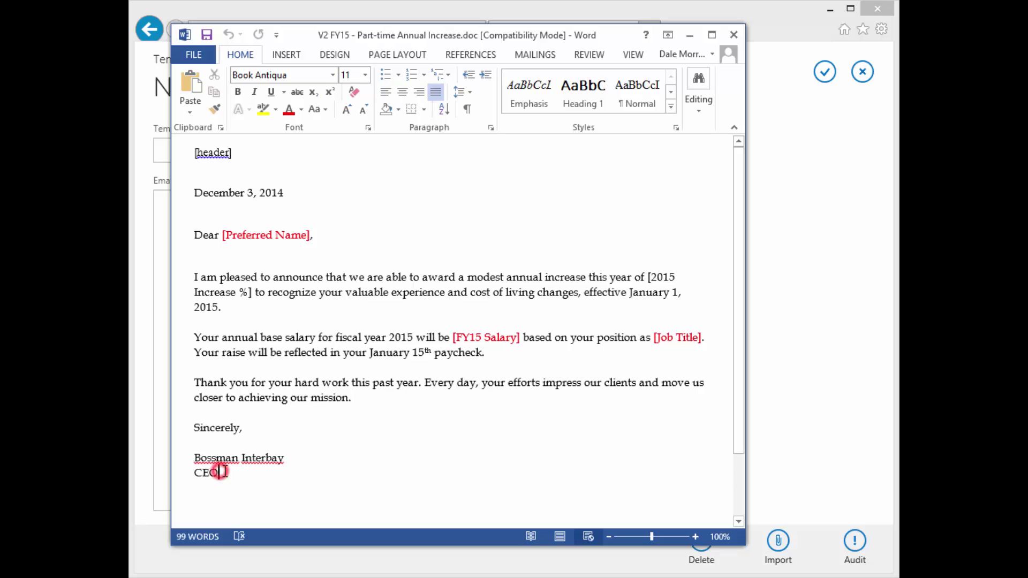
pyautogui.click(470, 335)
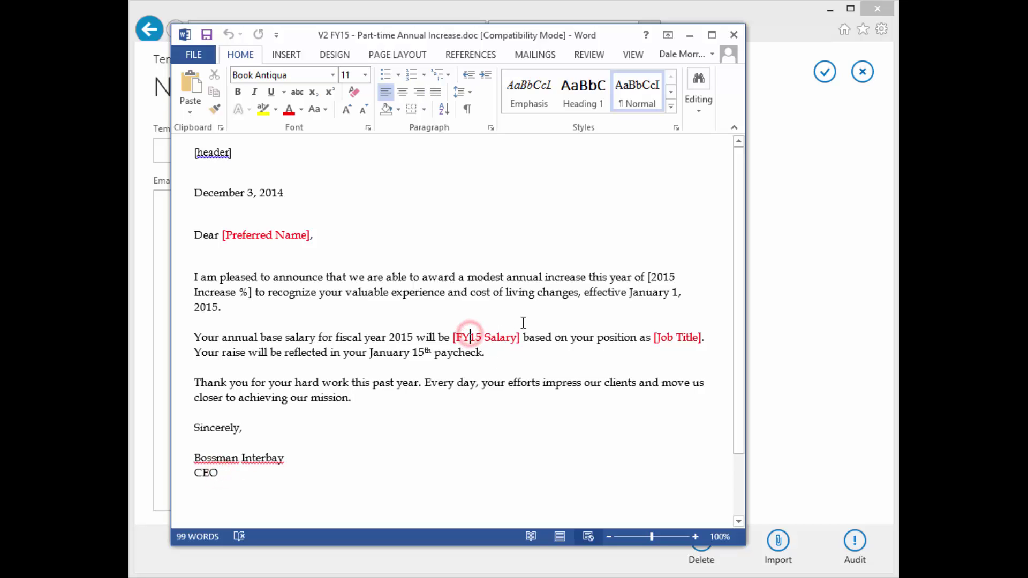
pyautogui.press('BackSpace')
pyautogui.press('BackSpace')
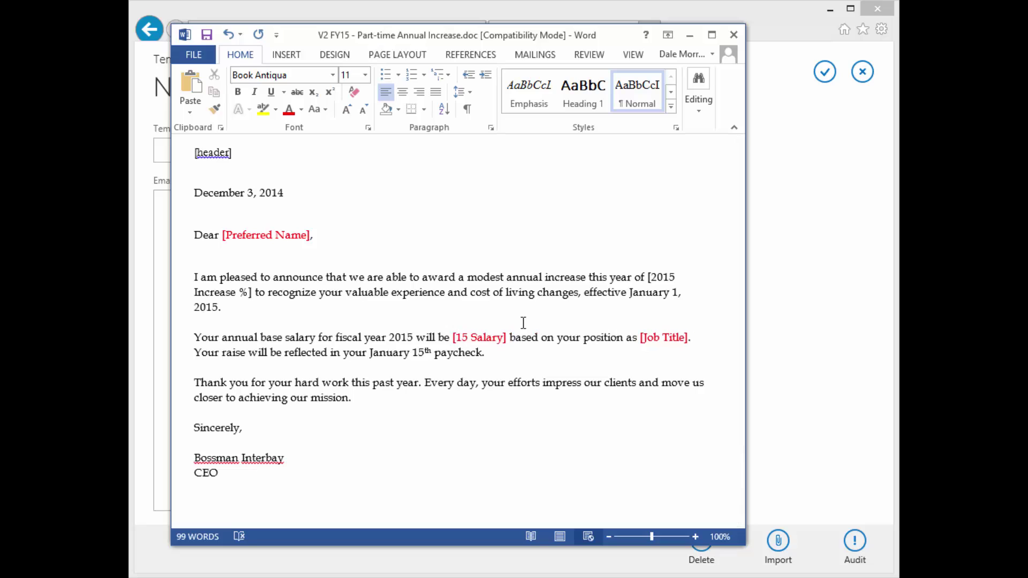
pyautogui.write('20')
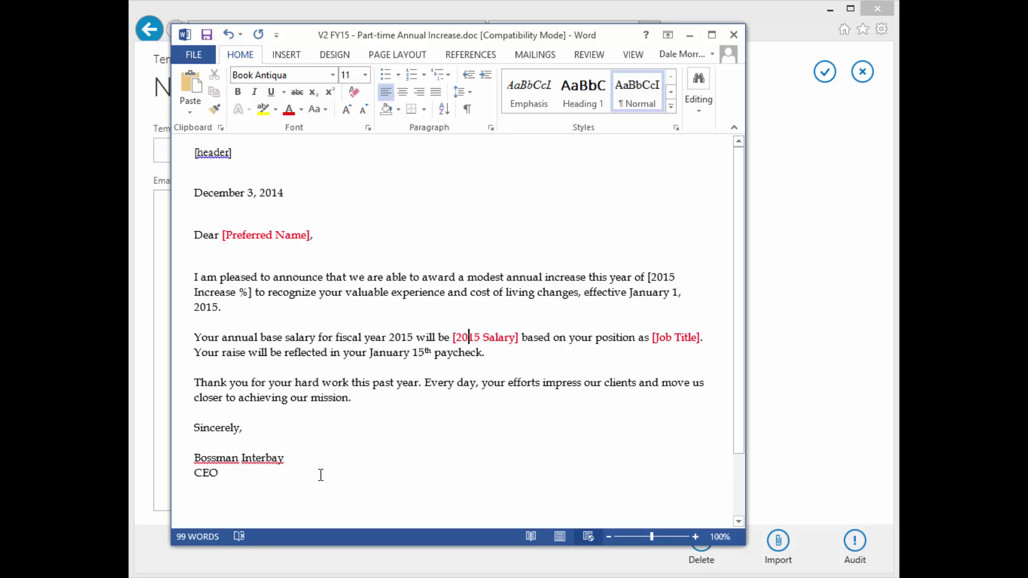
pyautogui.moveTo(224, 473); pyautogui.dragTo(148, 137)
pyautogui.hotkey('ctrl', 'c')
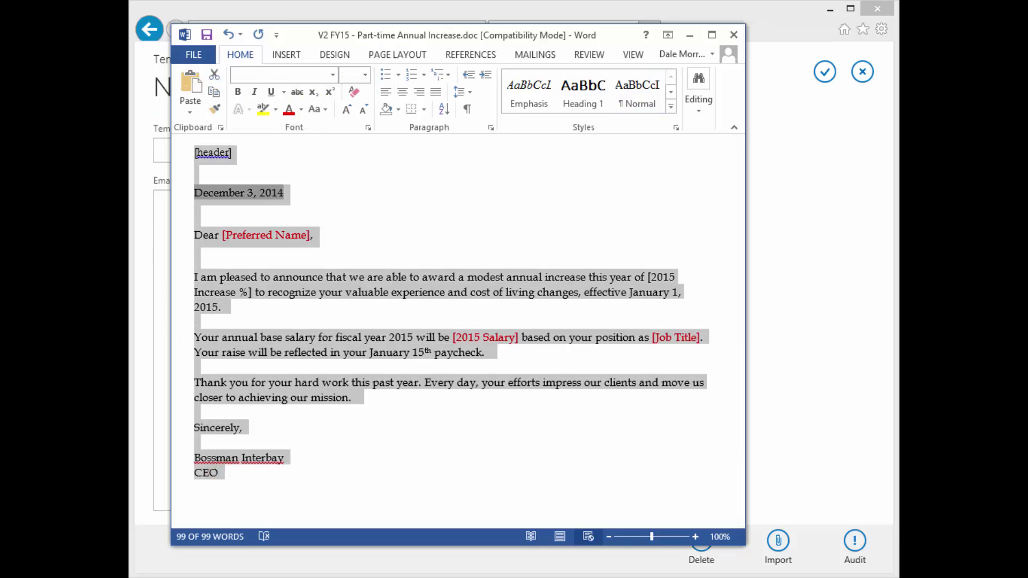
pyautogui.click(773, 10)
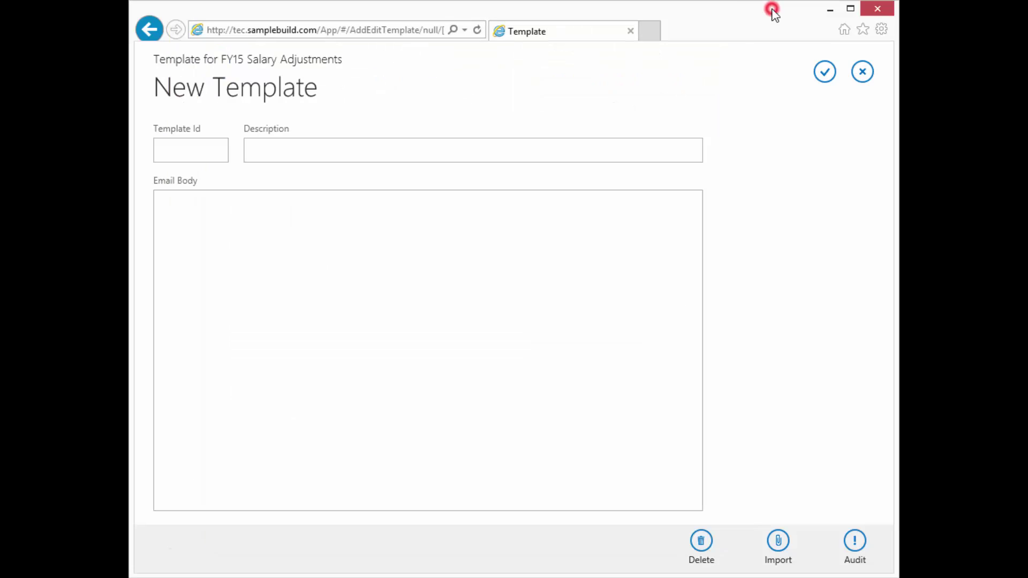
# Enter template ID V2 with description 'Part Time Annual Increase'.
pyautogui.click(184, 147)
pyautogui.write('V2')
pyautogui.press('Tab')
pyautogui.write('Part Time Annual Increaa')
pyautogui.press('BackSpace')
pyautogui.write('se')
# Paste the part-time letter into the email body and remove its formatting.
pyautogui.press('Tab')
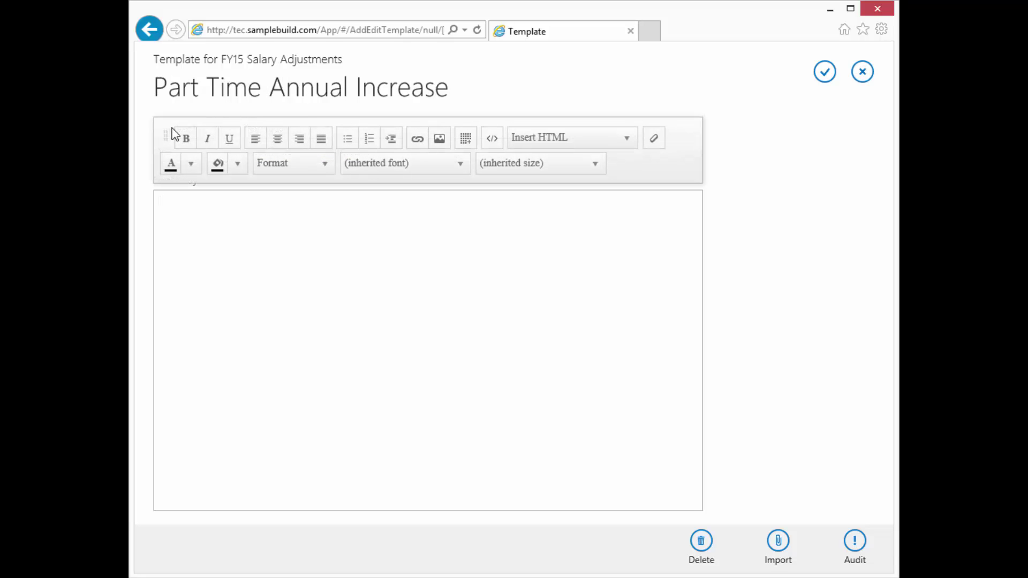
pyautogui.hotkey('ctrl', 'v')
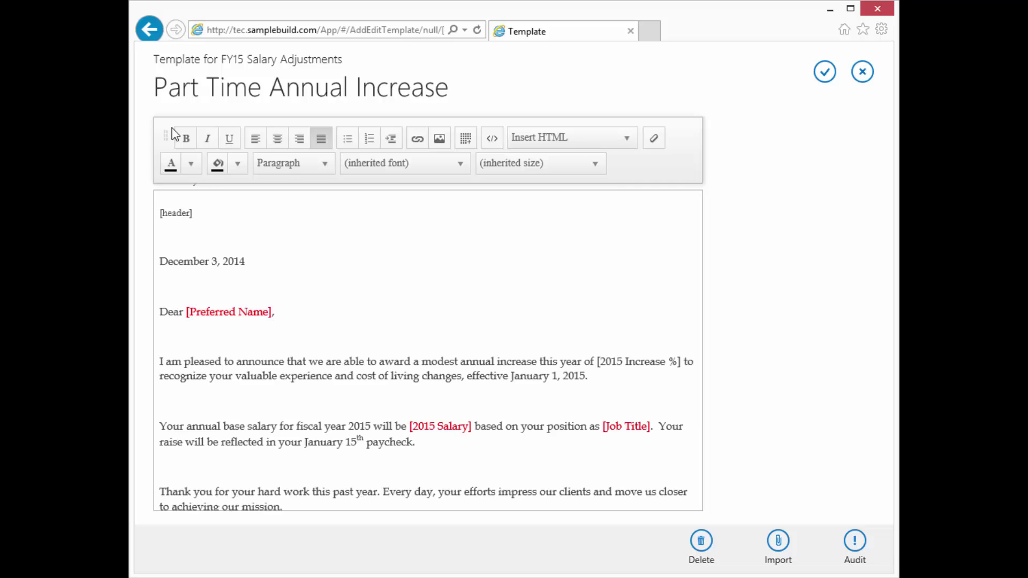
pyautogui.hotkey('ctrl', 'a')
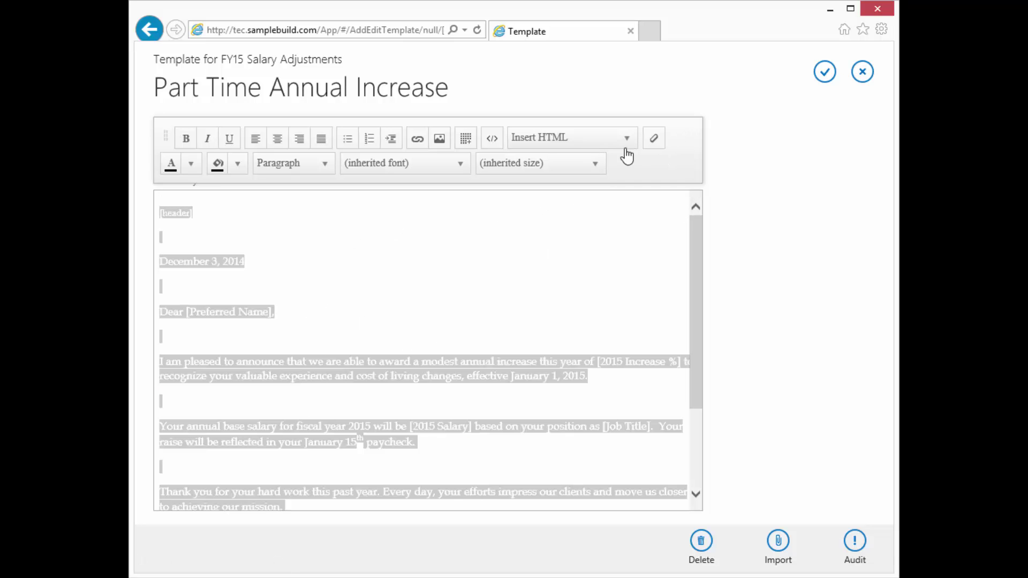
pyautogui.click(656, 141)
pyautogui.click(202, 225)
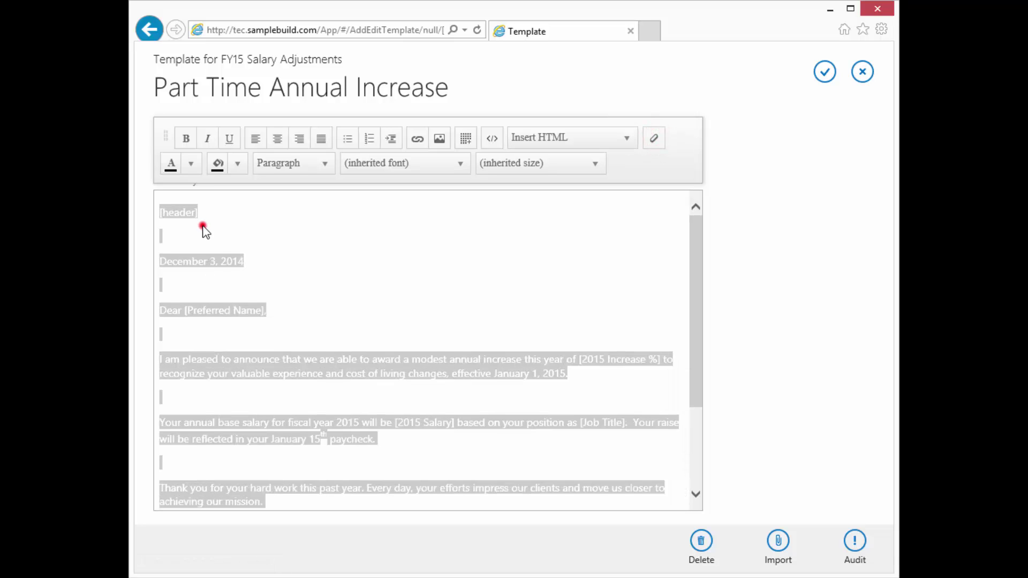
pyautogui.click(168, 236)
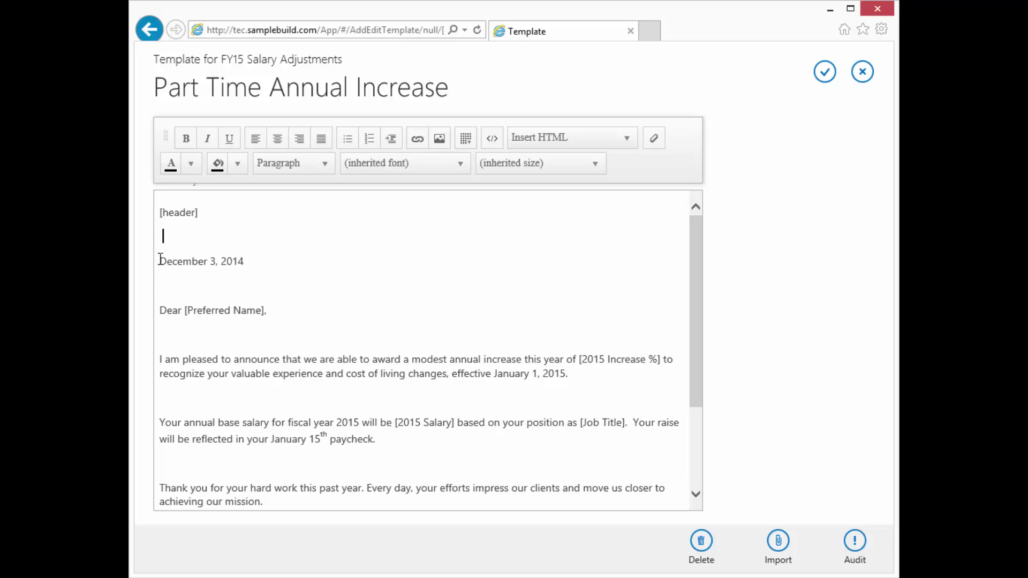
# Replace the hard-coded date December 3, 2014 with [longdate].
pyautogui.moveTo(242, 262); pyautogui.dragTo(176, 265)
pyautogui.press('Delete')
pyautogui.write('[longdate]')
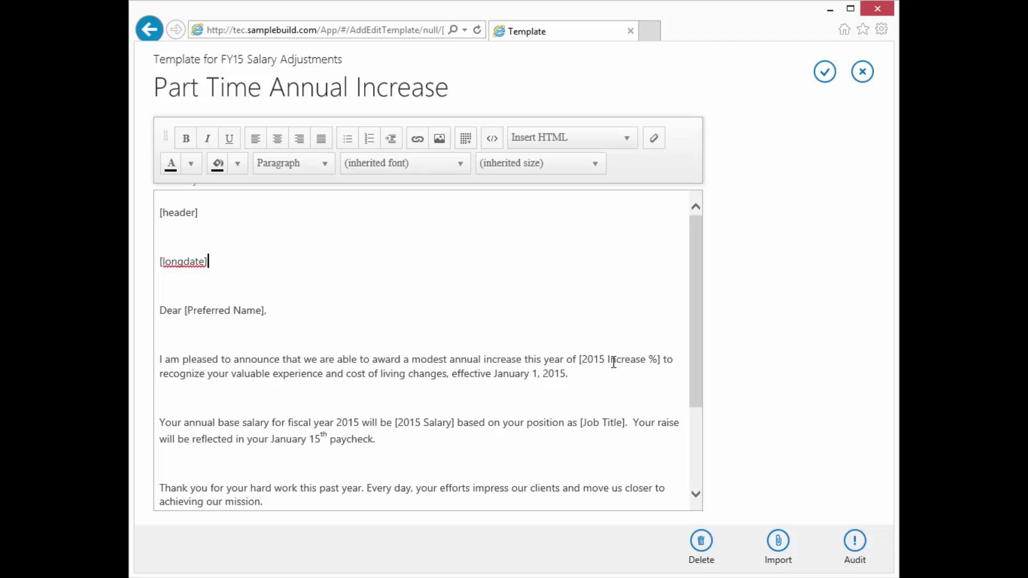
pyautogui.click(162, 334)
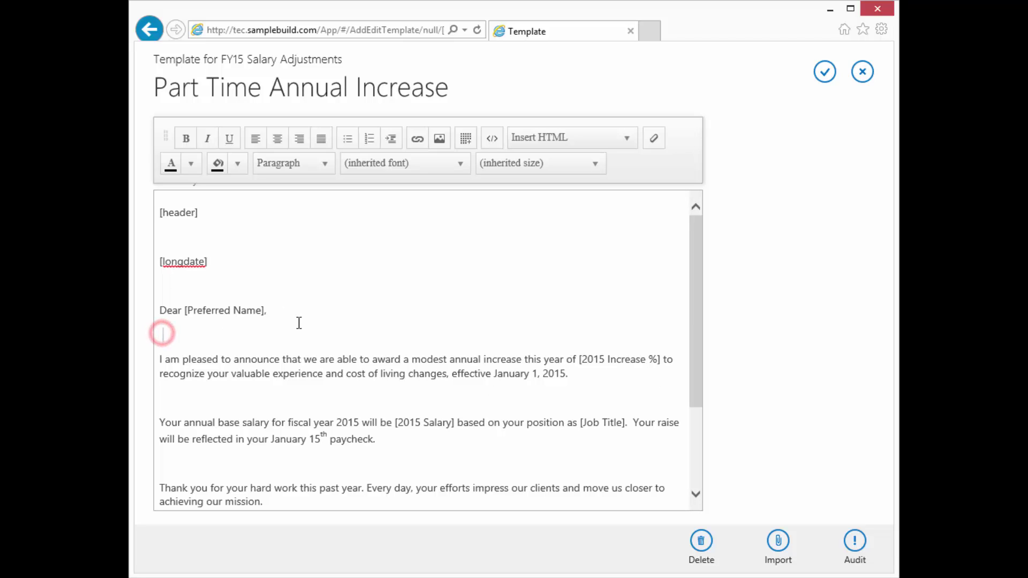
pyautogui.scroll(-3, 321, 296)
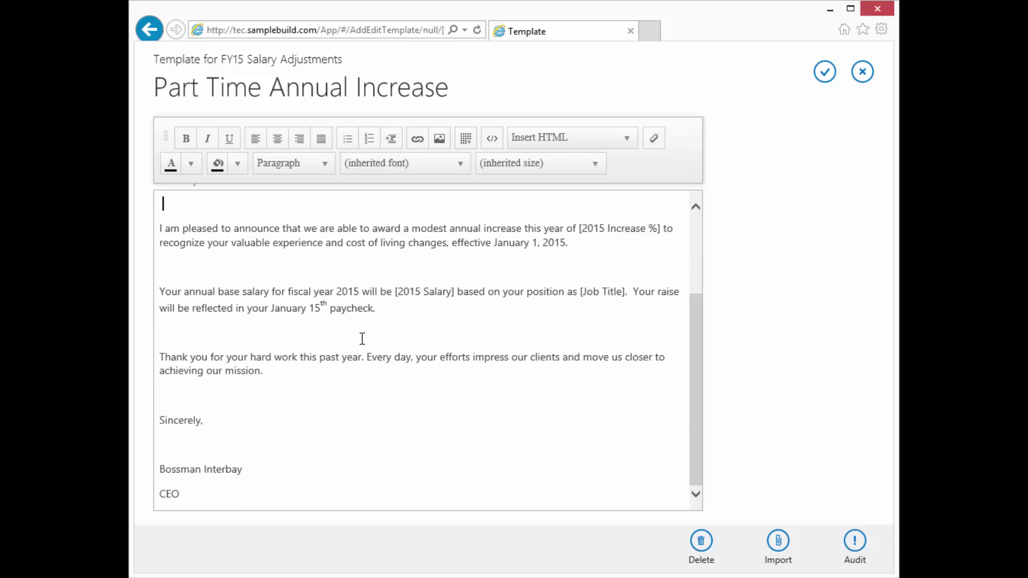
pyautogui.scroll(1, 362, 338)
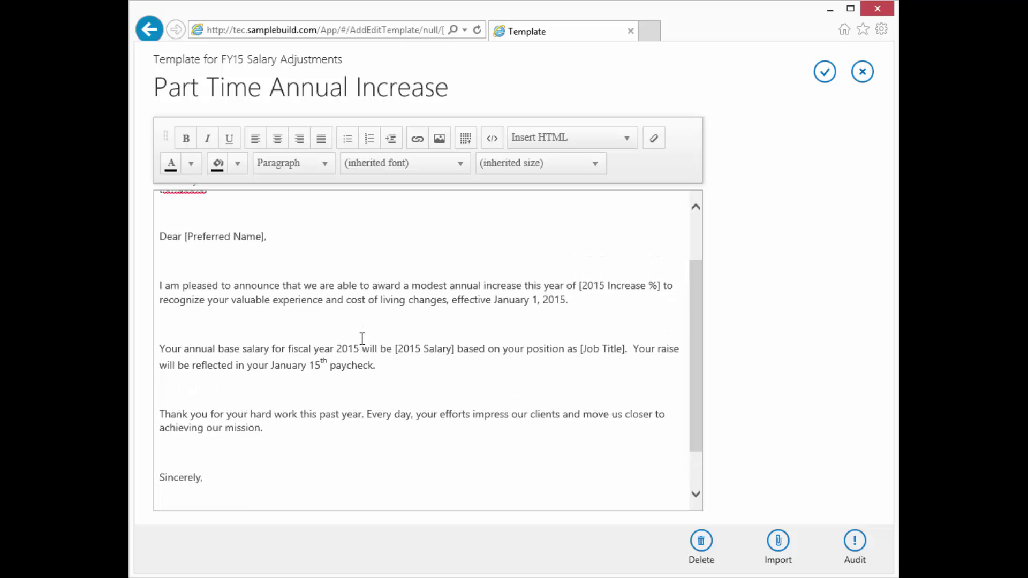
# Audit the merge fields and save the Part Time Annual Increase template.
pyautogui.click(855, 542)
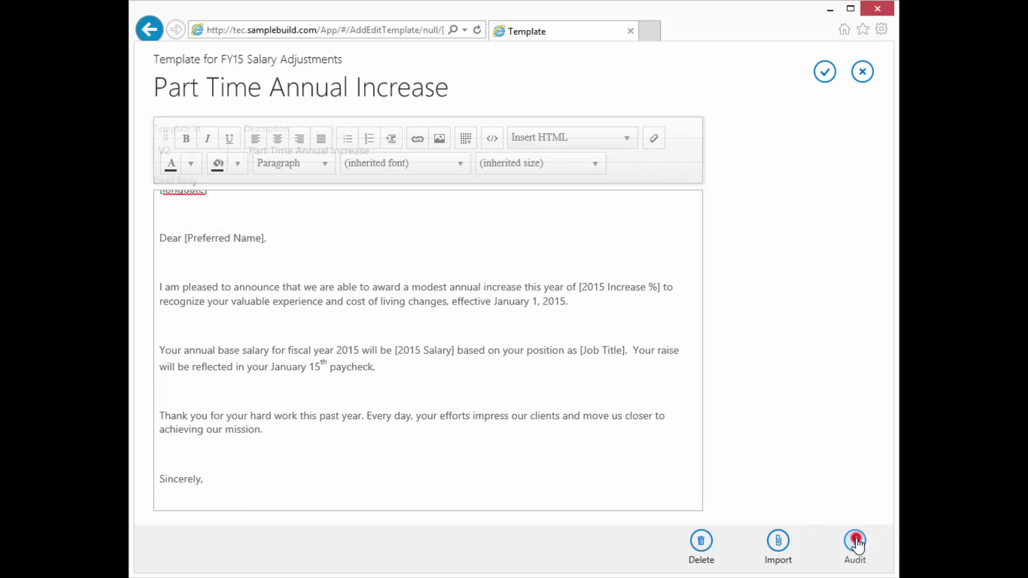
pyautogui.click(524, 337)
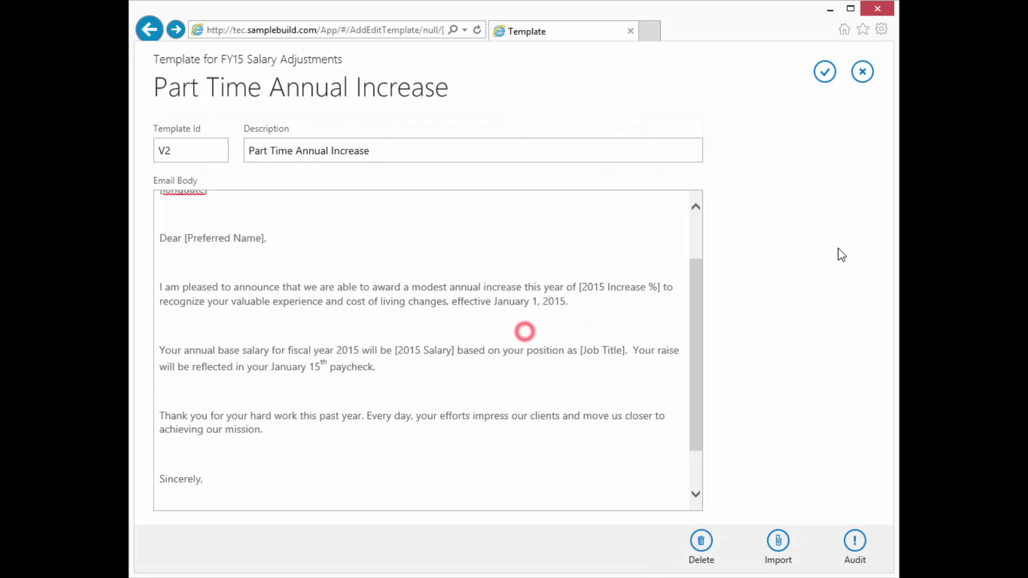
pyautogui.click(825, 72)
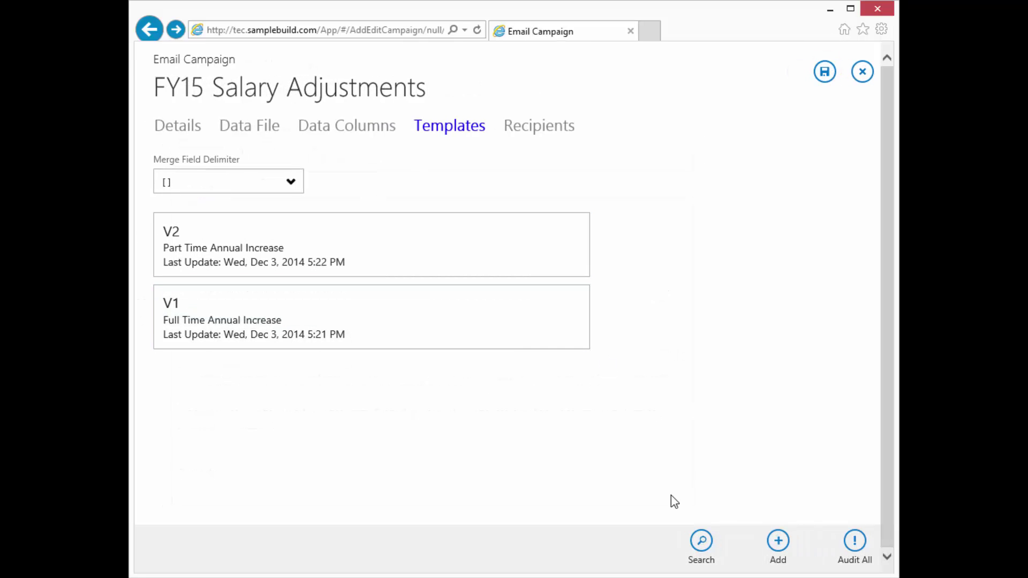
# Start a new template with Id V3 and description 'All Fields, 1 per line for testing'.
pyautogui.click(779, 543)
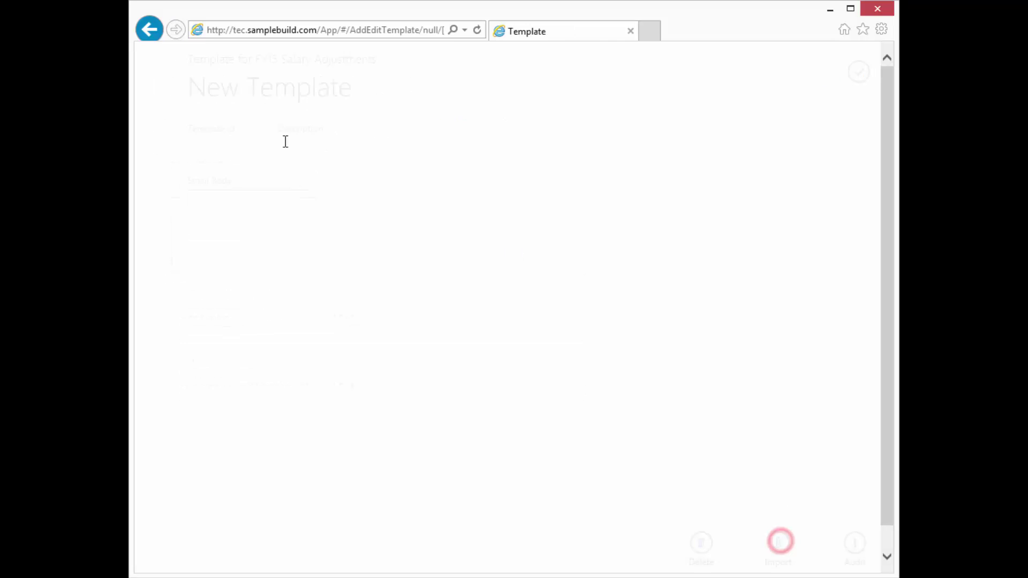
pyautogui.click(186, 147)
pyautogui.write('V3')
pyautogui.press('Tab')
pyautogui.write('All Fields, ')
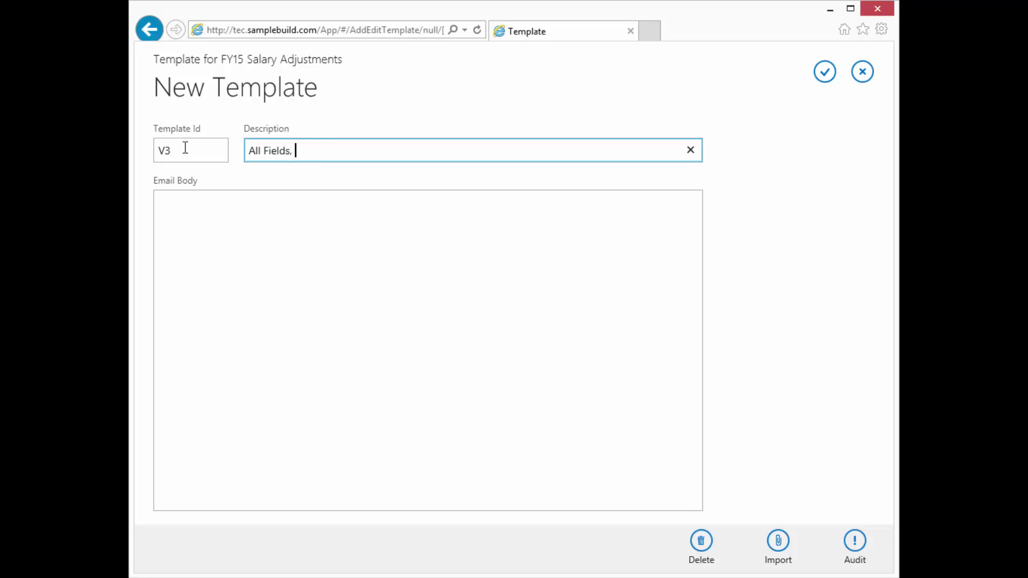
pyautogui.write('1 per line for testing')
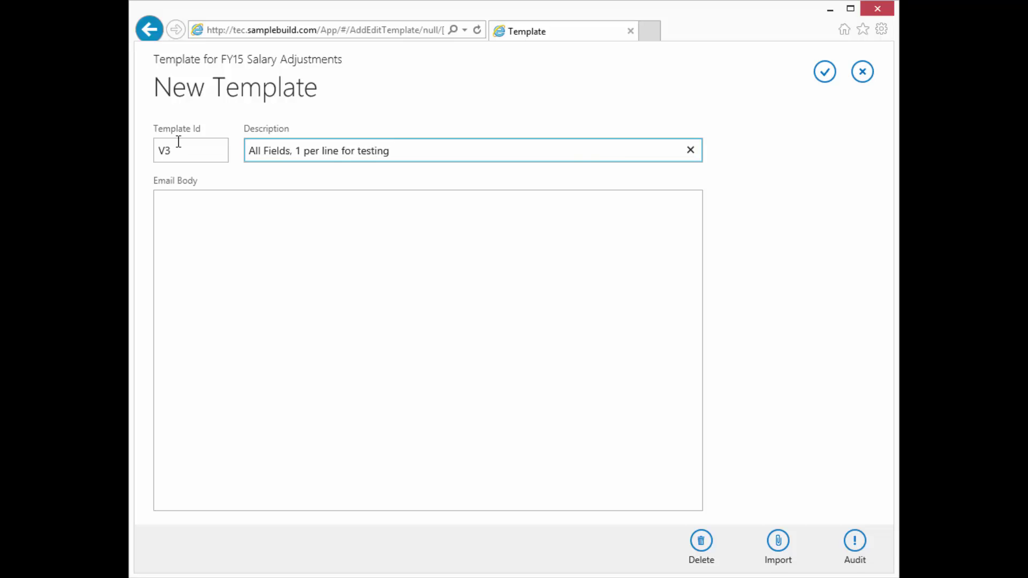
# Import template V1's body from another campaign, audit it, and save template V3.
pyautogui.click(780, 542)
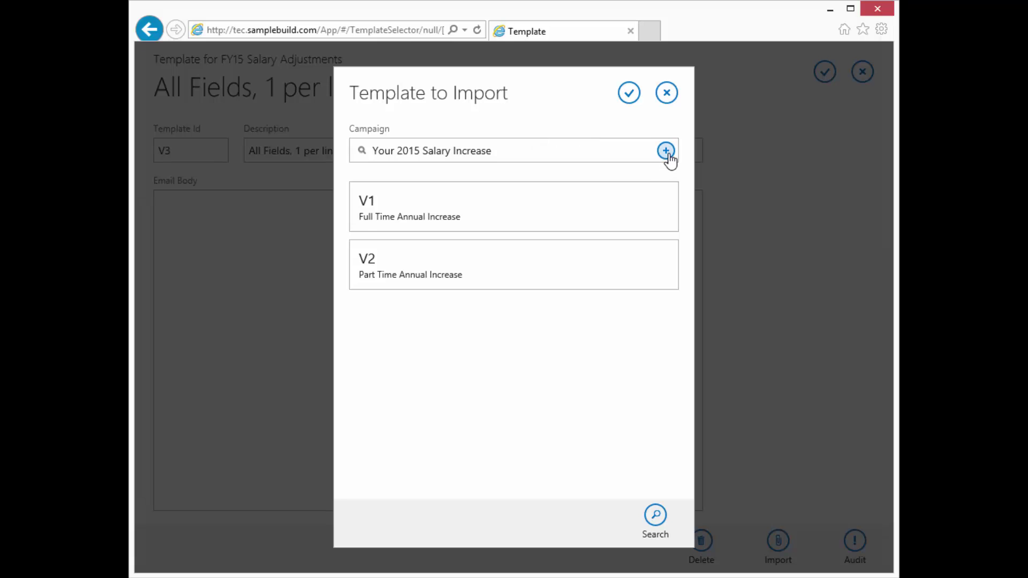
pyautogui.click(666, 152)
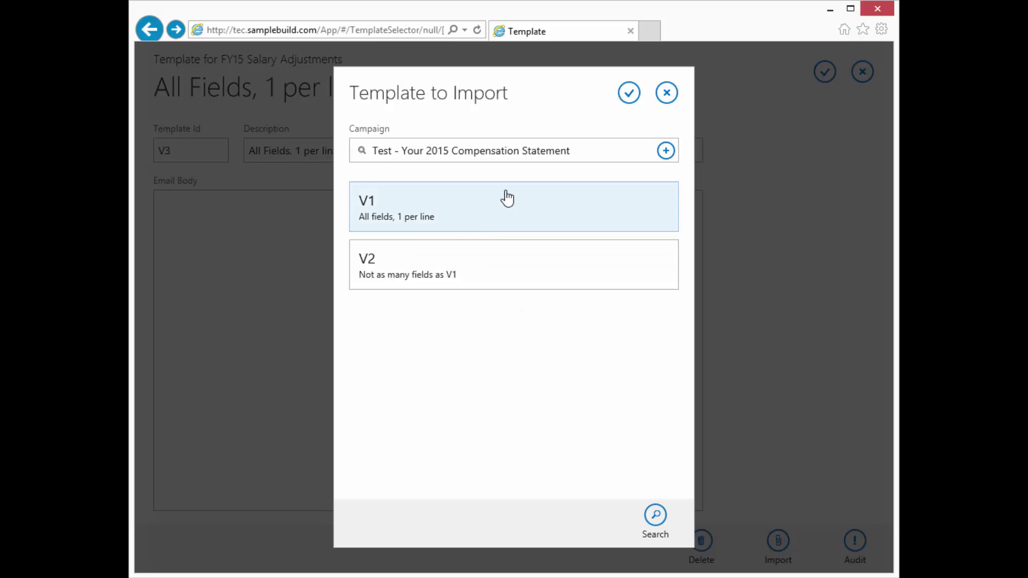
pyautogui.click(464, 211)
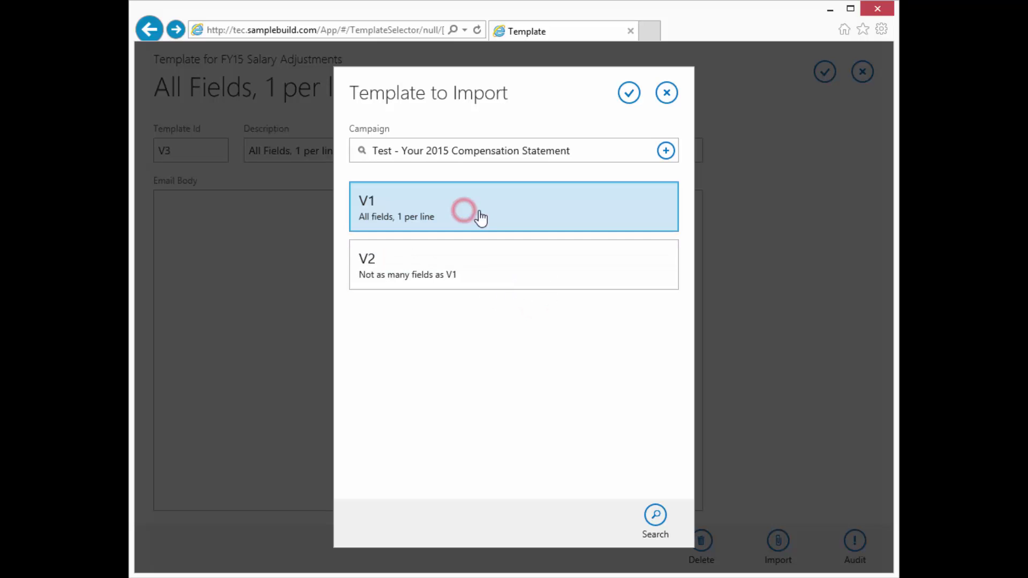
pyautogui.click(628, 93)
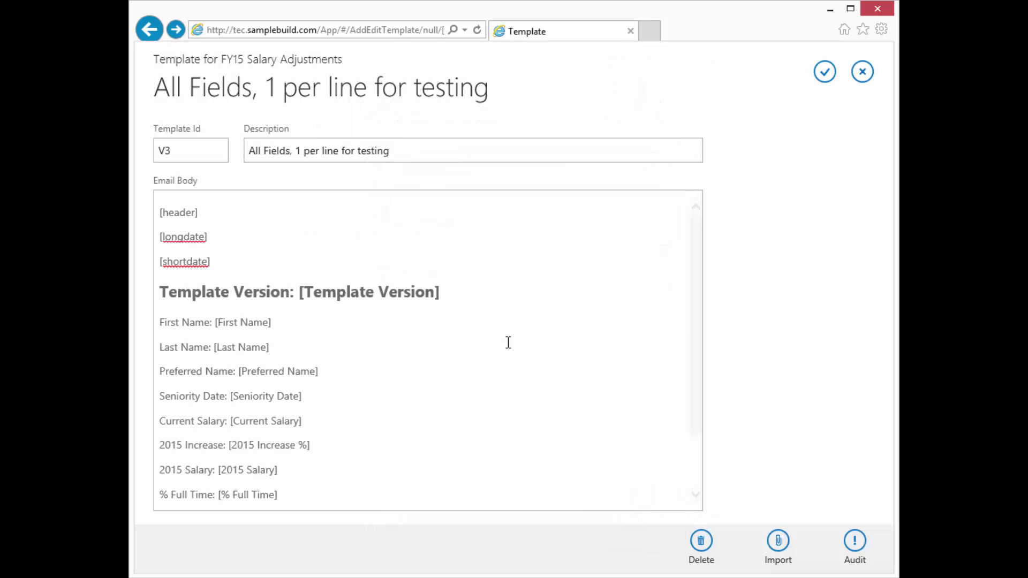
pyautogui.scroll(-3, 499, 346)
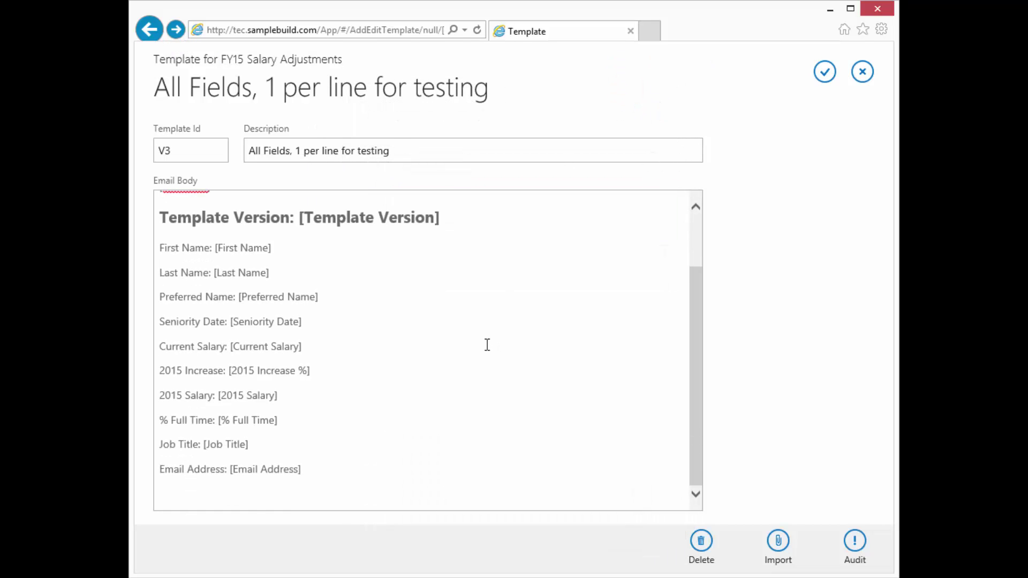
pyautogui.scroll(3, 492, 344)
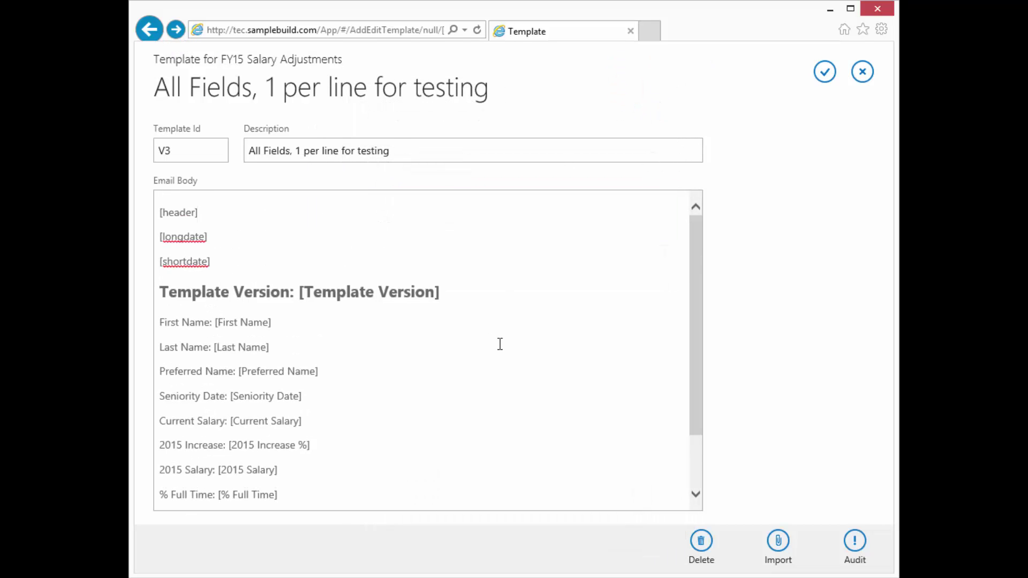
pyautogui.click(855, 541)
pyautogui.click(551, 335)
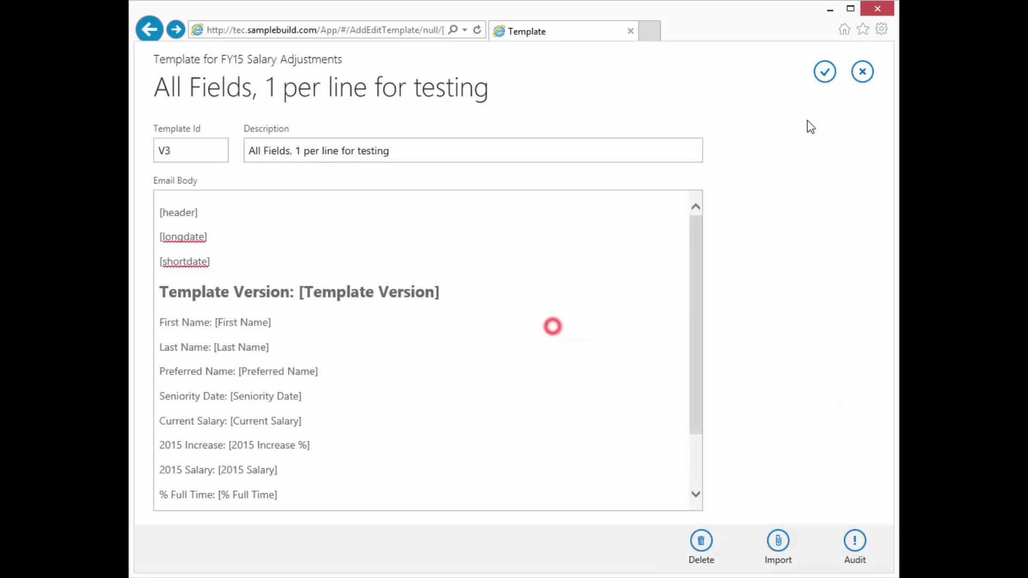
pyautogui.click(825, 72)
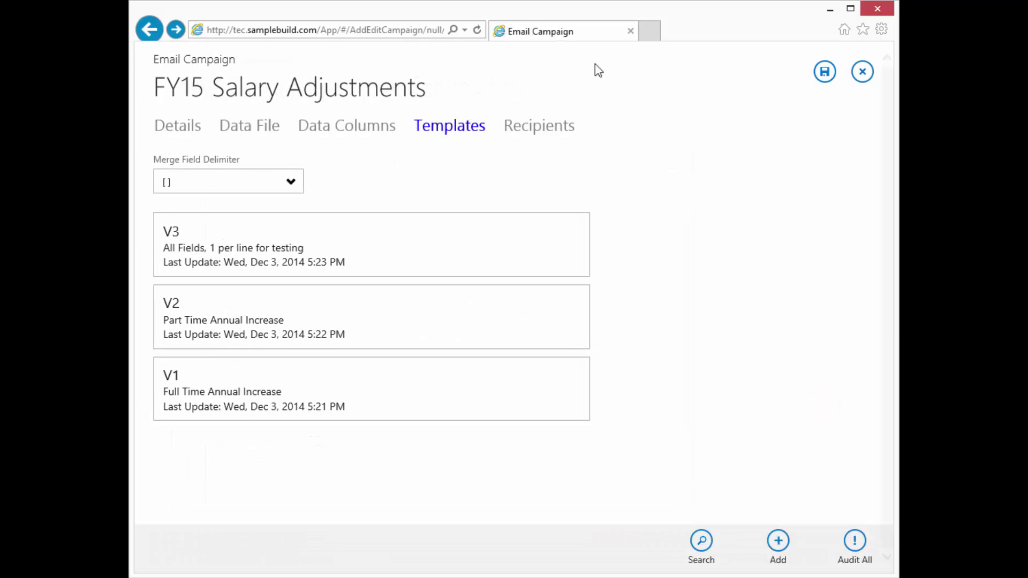
# Audit all of the campaign's templates.
pyautogui.click(666, 189)
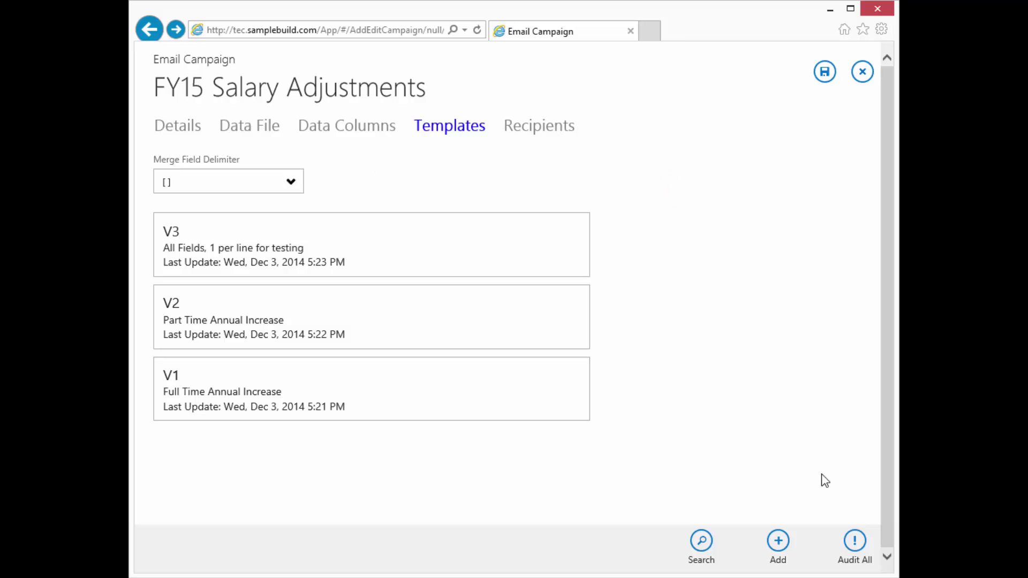
pyautogui.click(856, 543)
pyautogui.click(521, 350)
# Import recipients 1001–1004, replacing existing data, and scroll across to review their template columns.
pyautogui.click(537, 130)
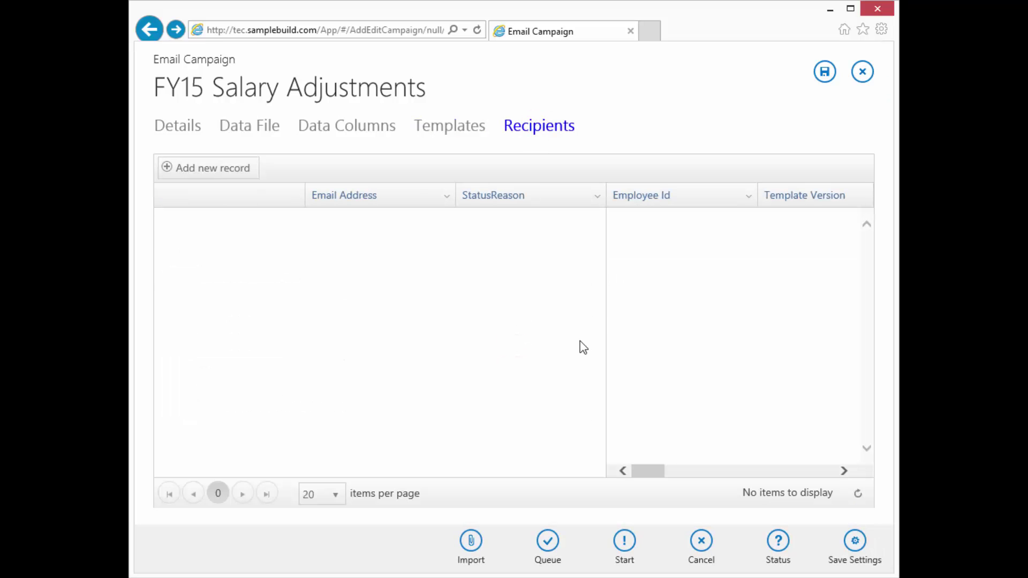
pyautogui.click(472, 542)
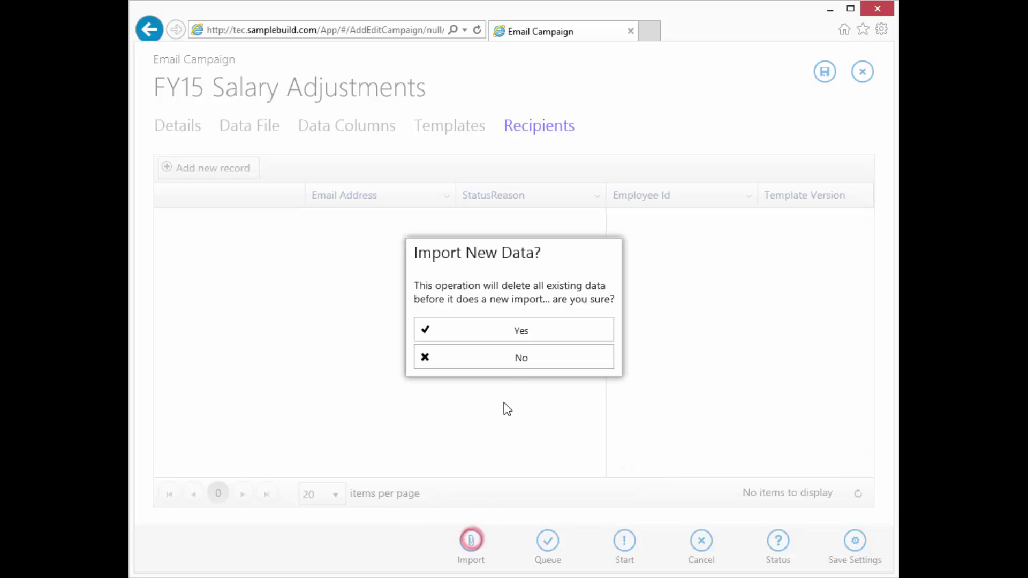
pyautogui.click(503, 331)
pyautogui.click(504, 336)
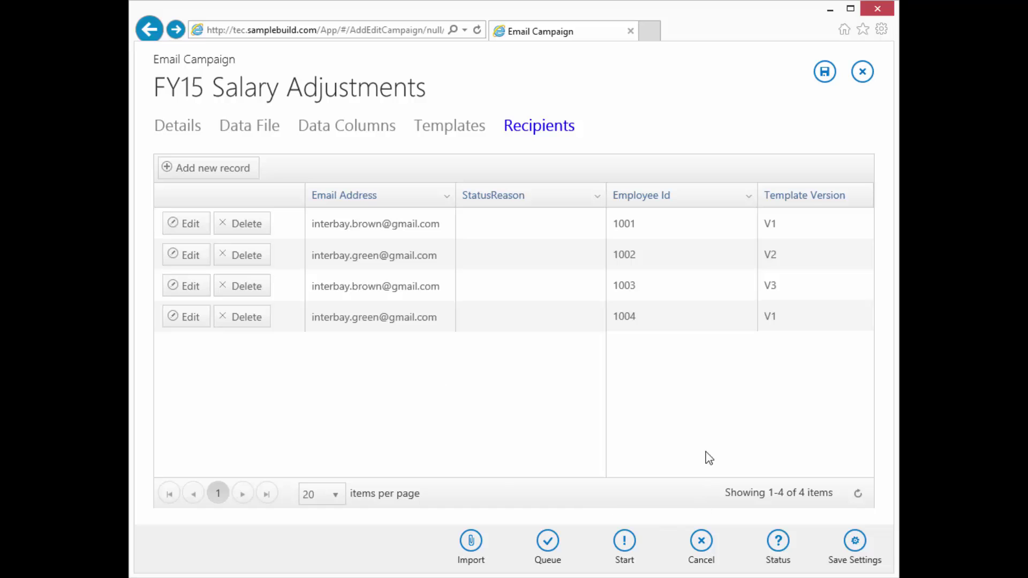
pyautogui.moveTo(658, 472)
pyautogui.mouseDown()
pyautogui.moveTo(699, 476)
pyautogui.moveTo(662, 478)
pyautogui.mouseUp()
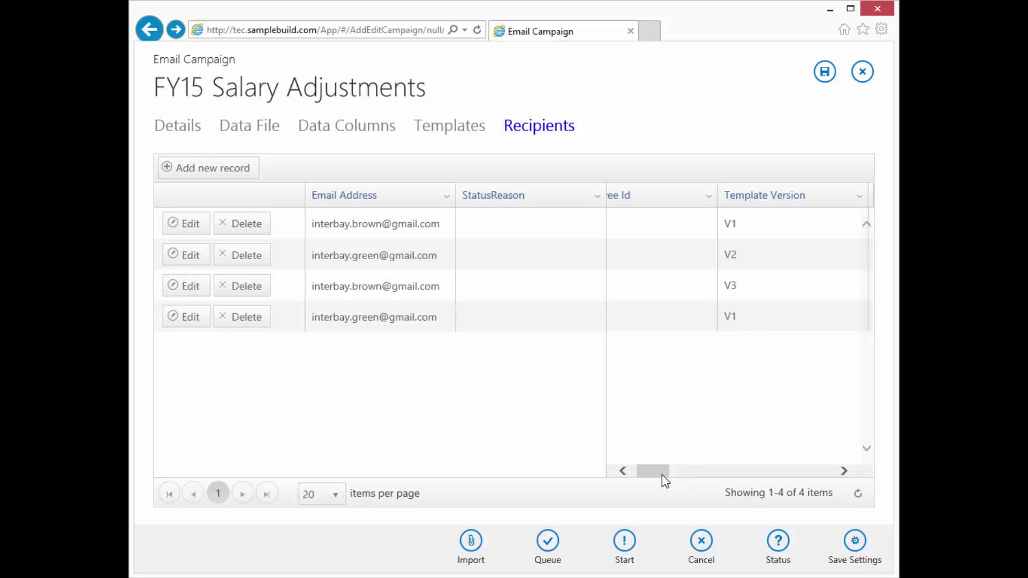
pyautogui.moveTo(663, 479); pyautogui.dragTo(629, 490)
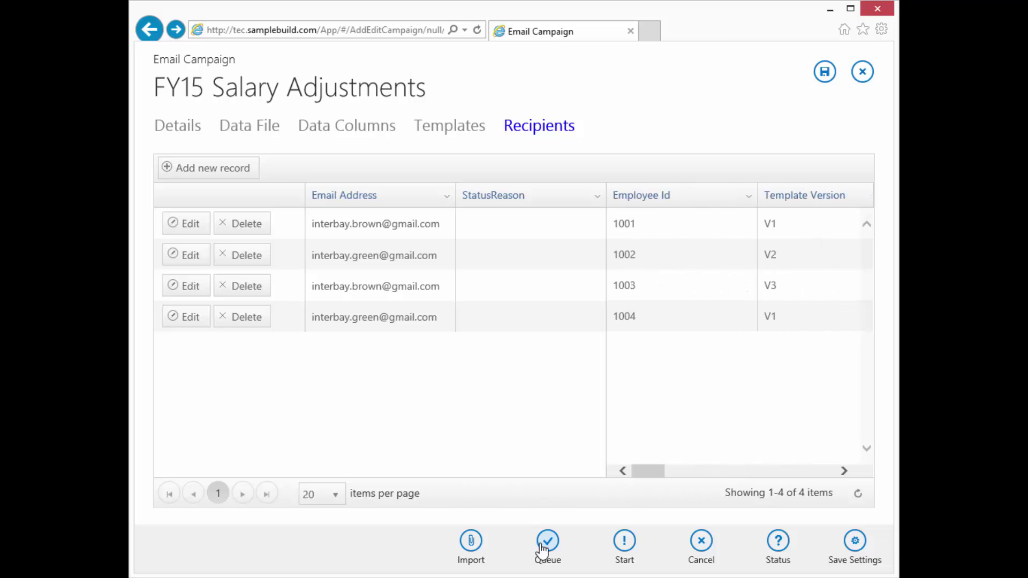
# Check the campaign status and add the recipients to the sending queue.
pyautogui.click(779, 546)
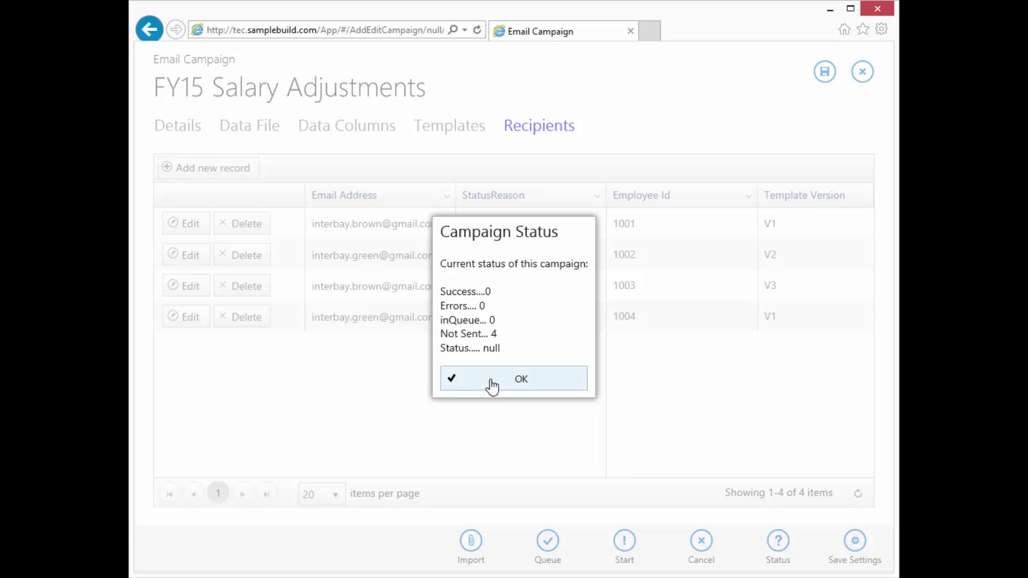
pyautogui.click(492, 381)
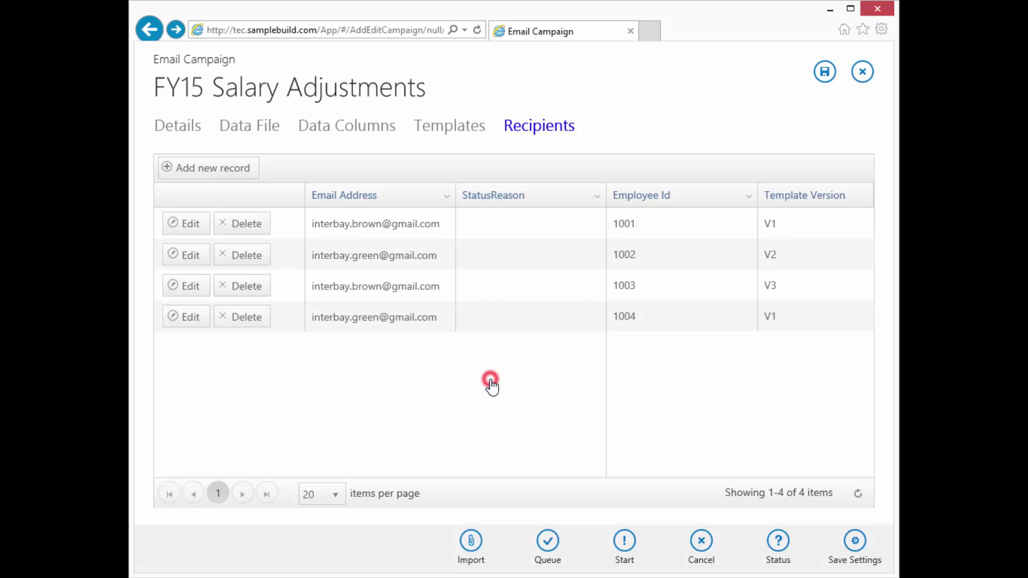
pyautogui.click(549, 542)
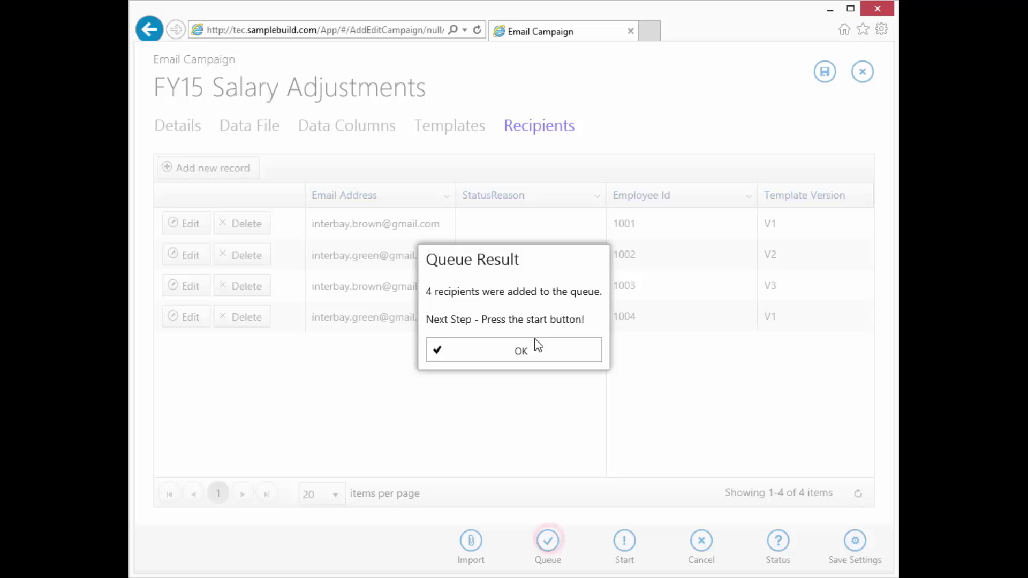
pyautogui.click(487, 354)
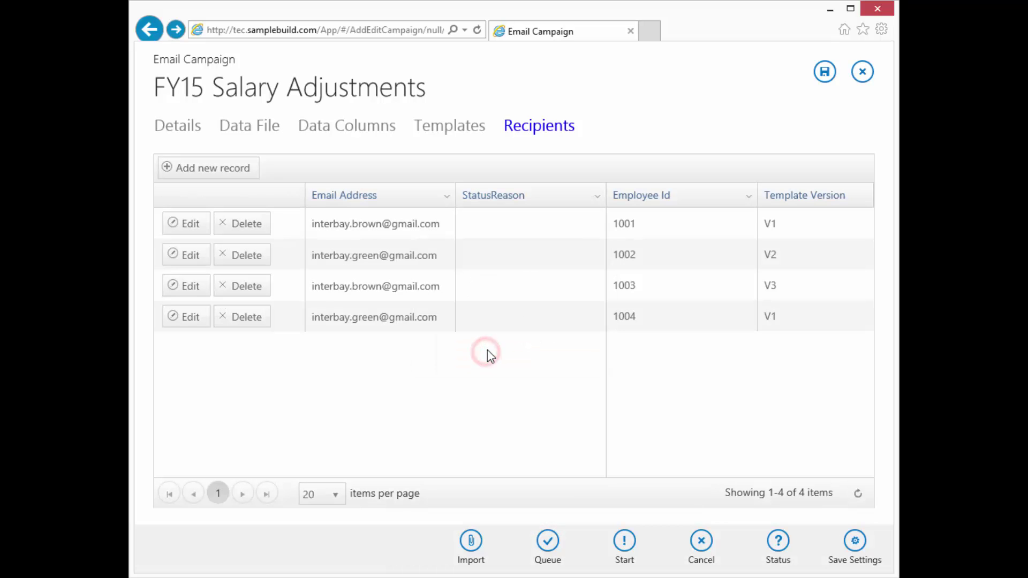
# Send the campaign emails and confirm all four recipients report success.
pyautogui.click(624, 543)
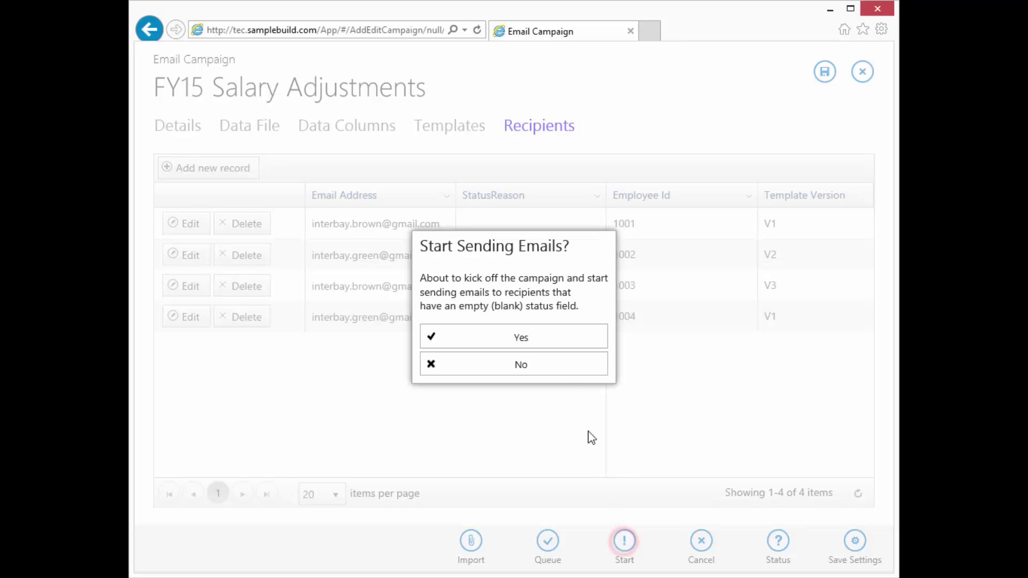
pyautogui.click(516, 342)
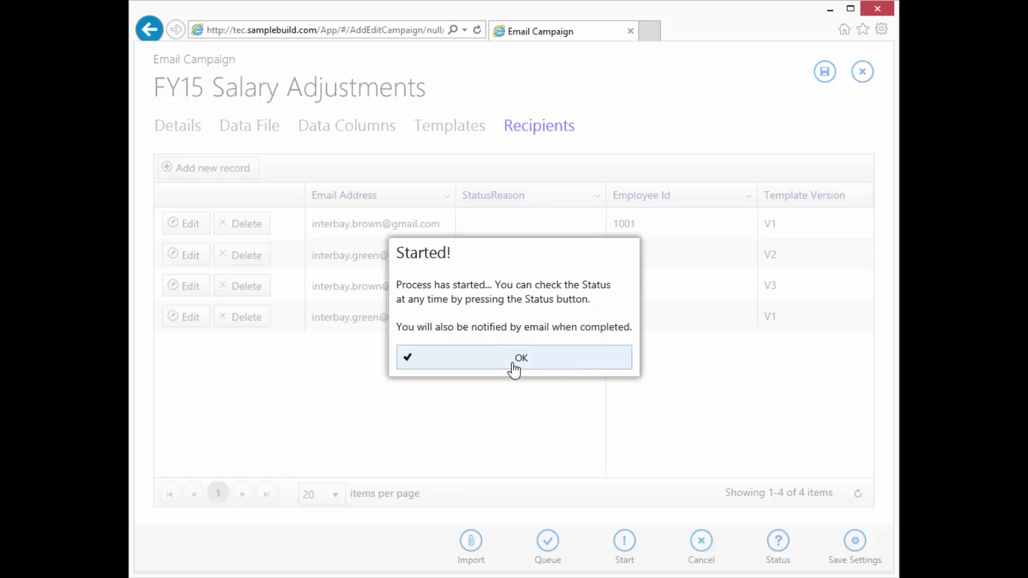
pyautogui.click(512, 362)
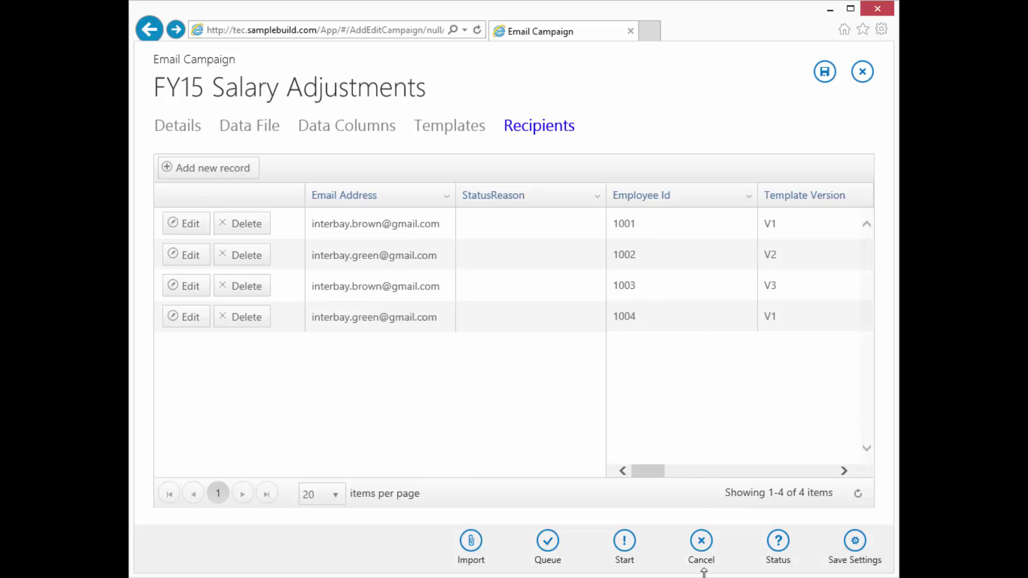
pyautogui.click(777, 542)
pyautogui.click(530, 379)
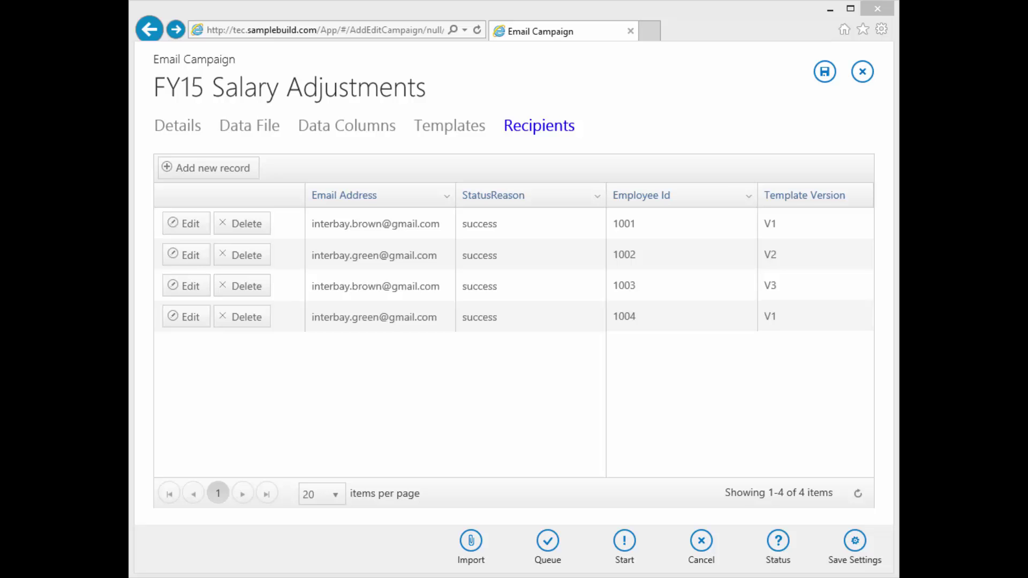
pyautogui.moveTo(404, 78); pyautogui.dragTo(512, 50)
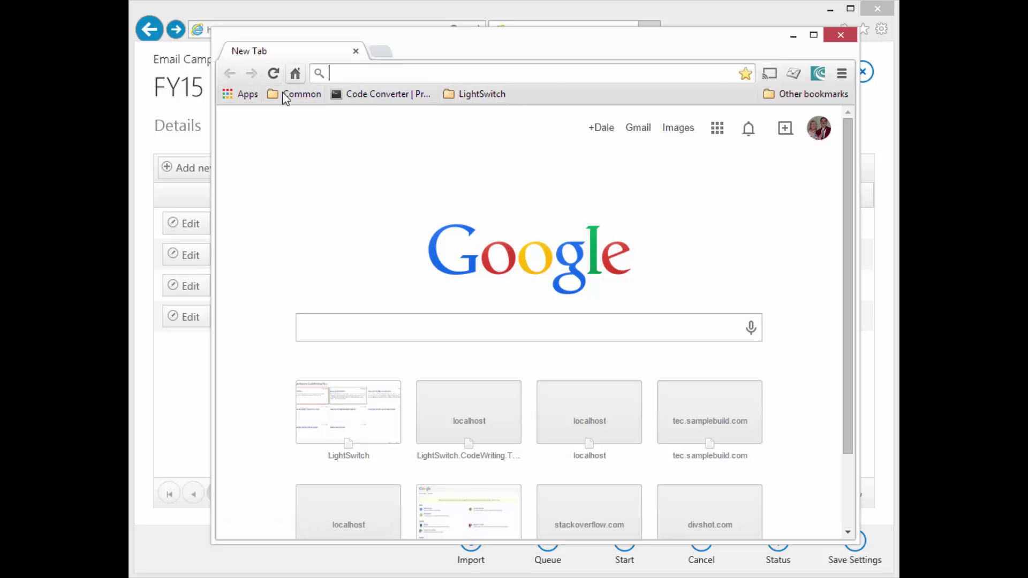
# Close the regular Chrome window and load gmail in an incognito window.
pyautogui.click(840, 35)
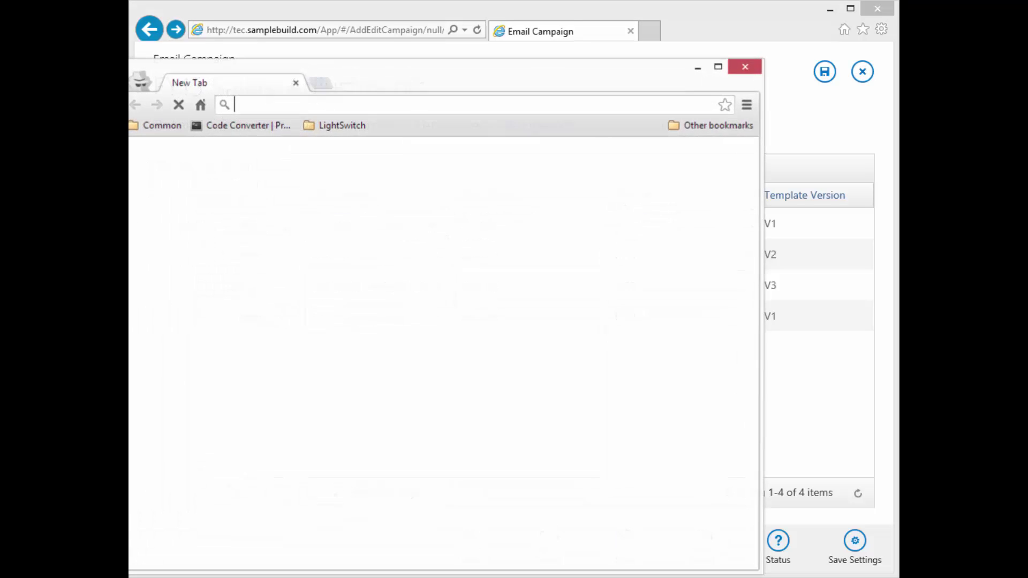
pyautogui.moveTo(428, 82); pyautogui.dragTo(490, 50)
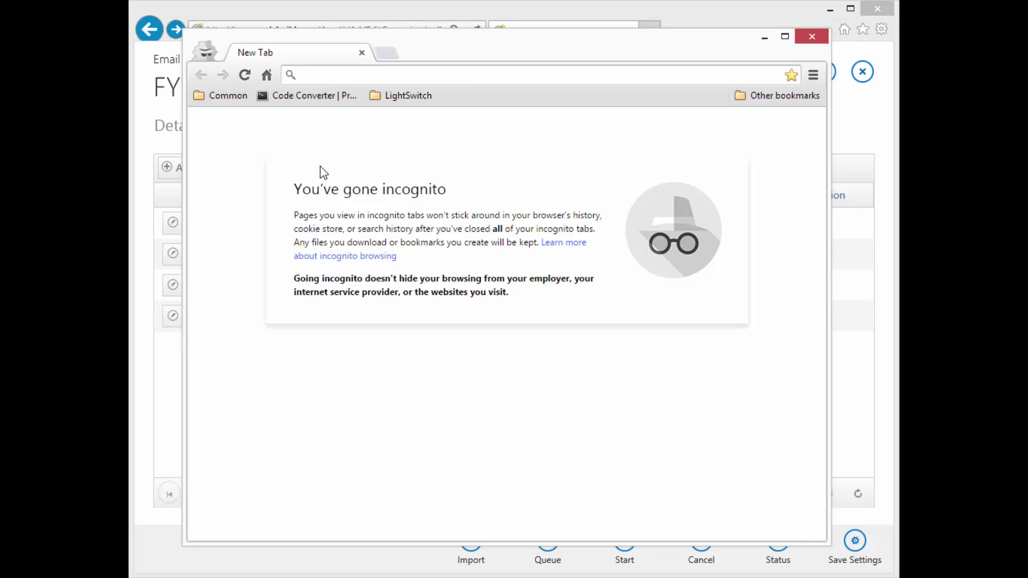
pyautogui.write('gmail.com')
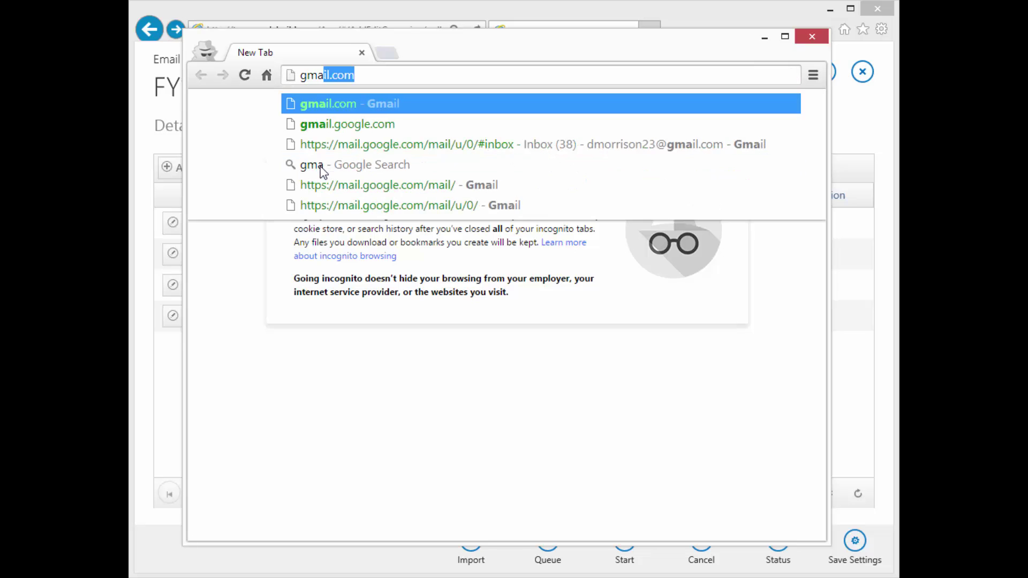
pyautogui.press('Return')
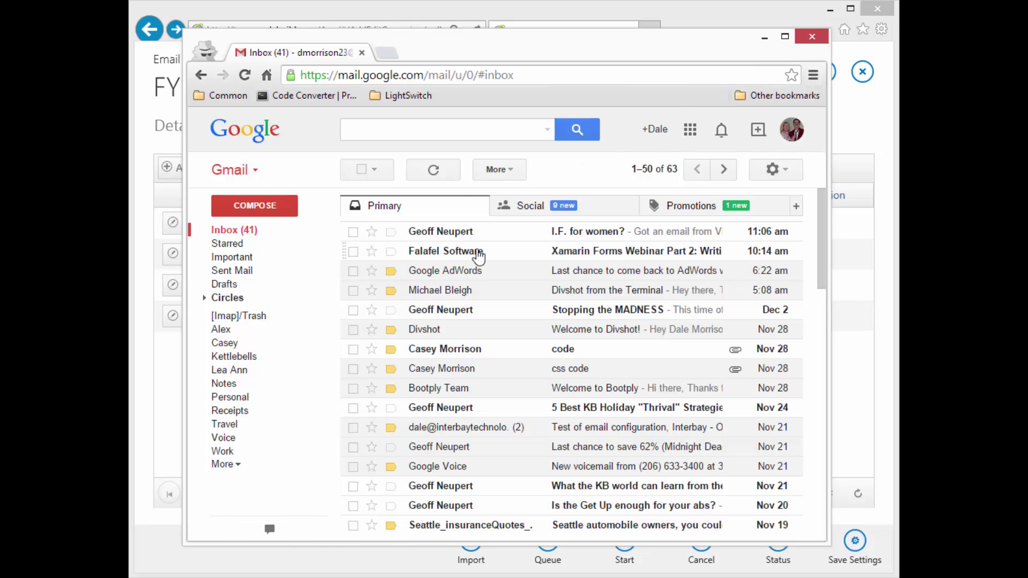
# Sign out the saved Google account and sign in with the test recipient's email and password.
pyautogui.click(791, 131)
pyautogui.click(757, 273)
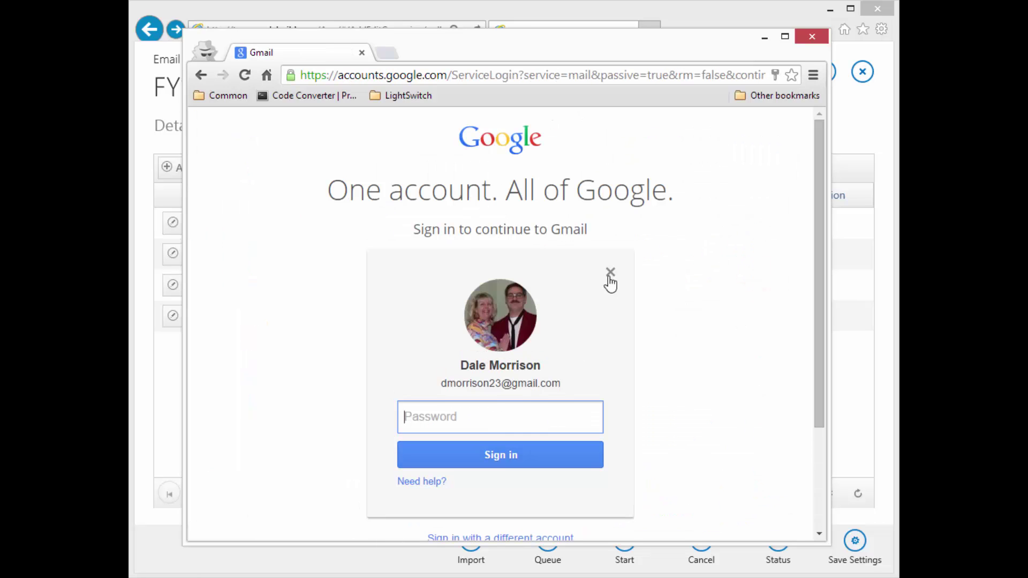
pyautogui.click(611, 272)
pyautogui.click(500, 384)
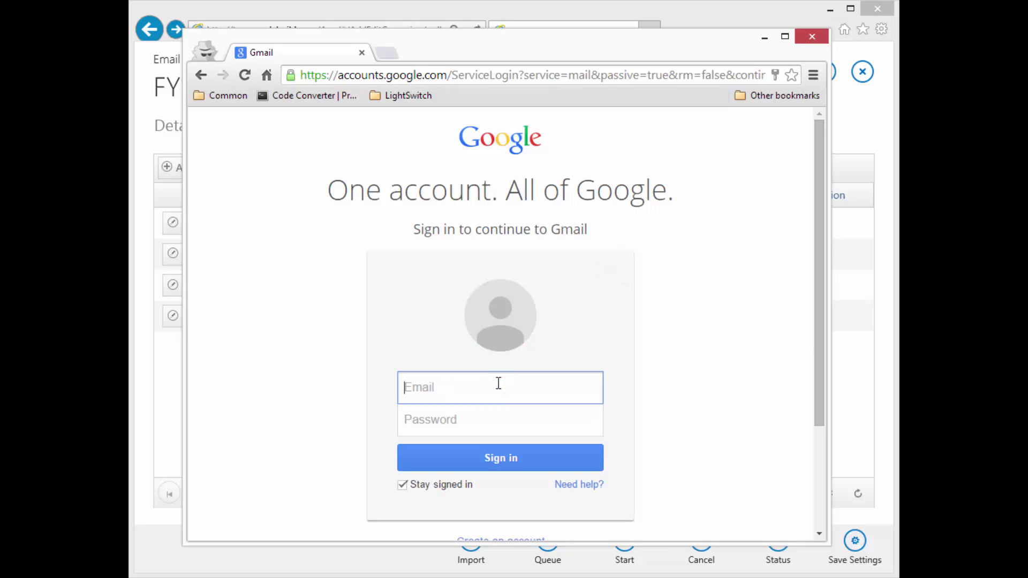
pyautogui.press('Tab')
pyautogui.write('•')
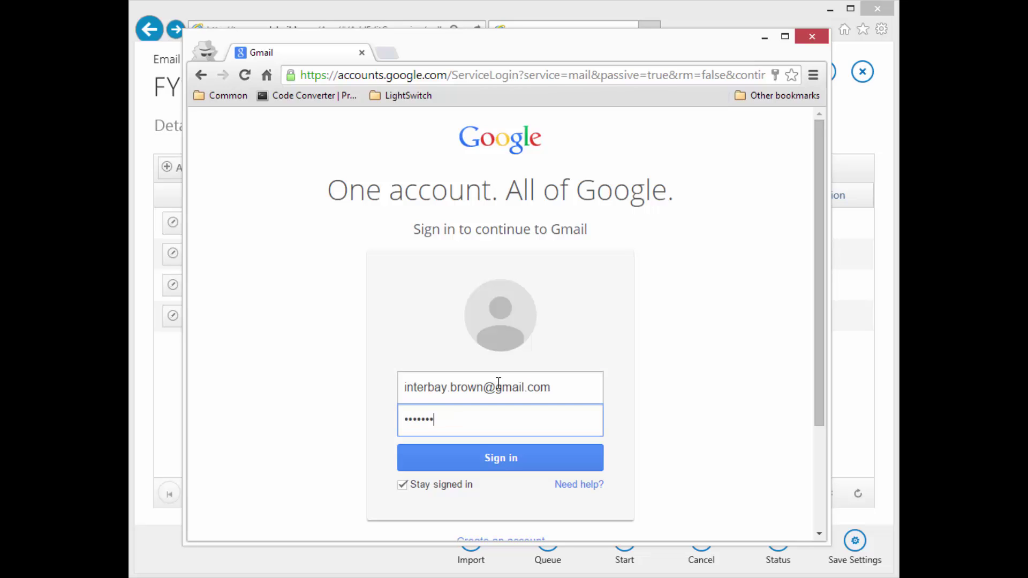
pyautogui.press('Return')
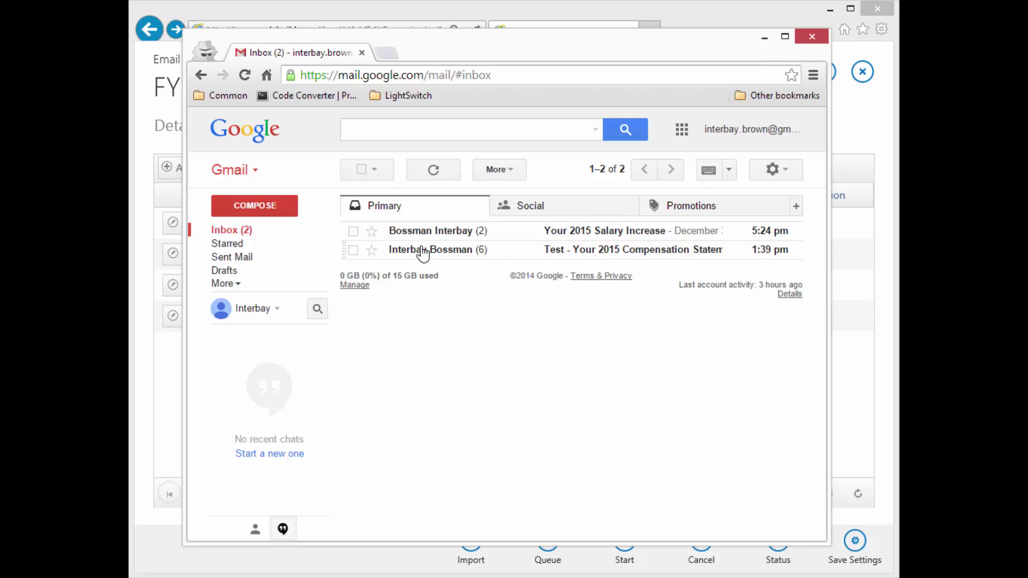
# Move the earlier test compensation conversation to Trash.
pyautogui.click(353, 250)
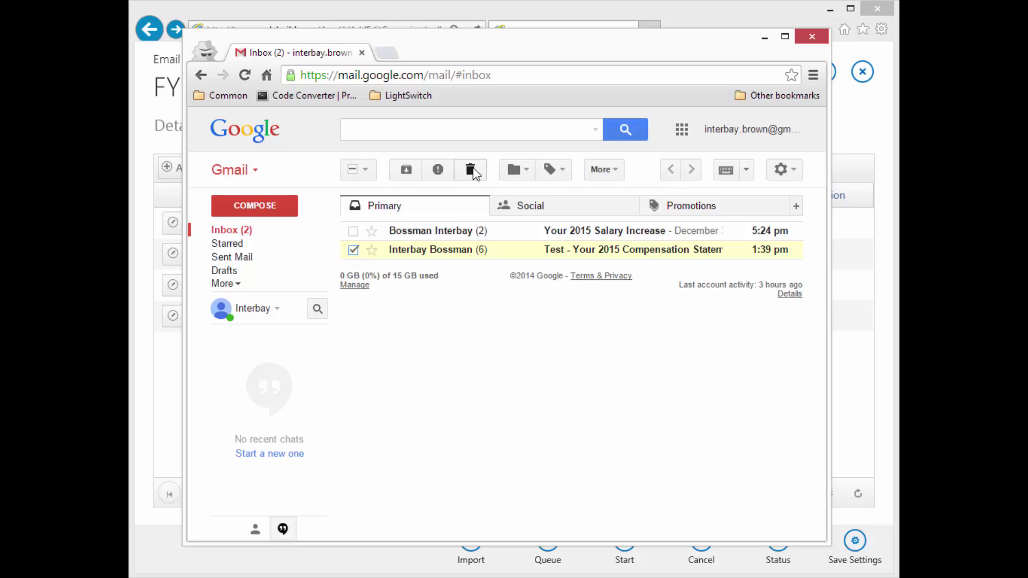
pyautogui.click(471, 170)
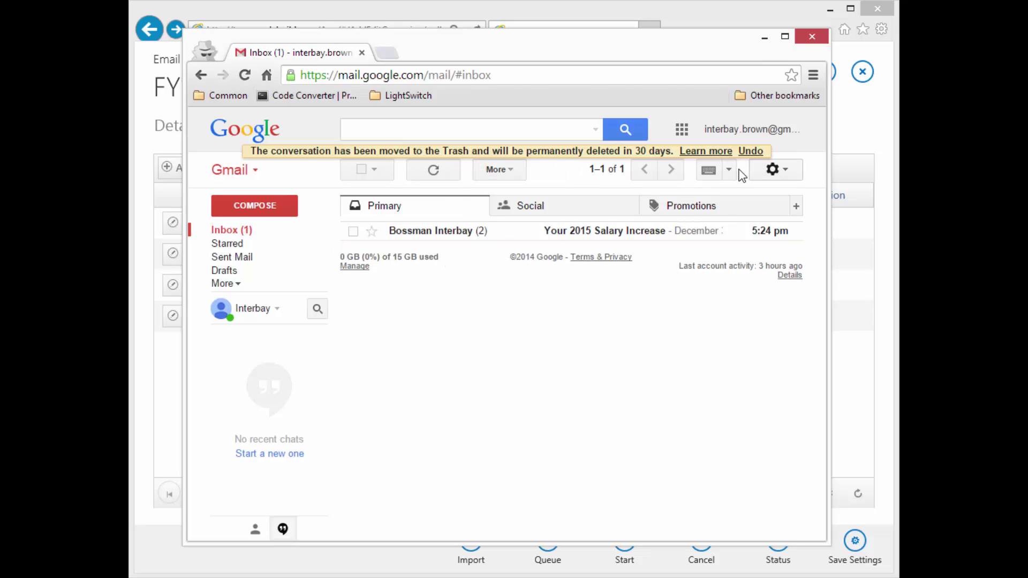
pyautogui.click(375, 169)
pyautogui.click(377, 168)
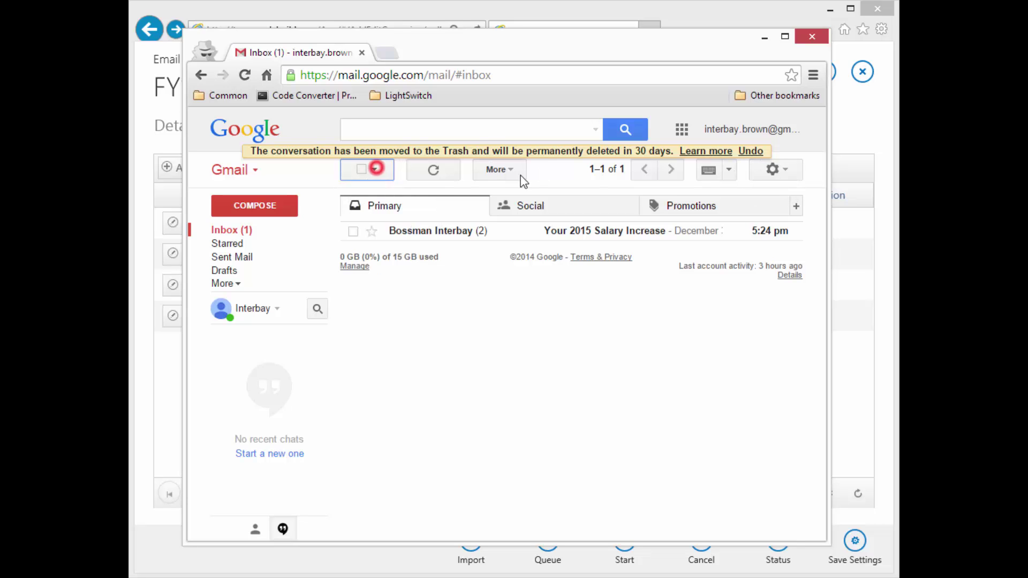
# Browse the input language, settings, mailbox labels and chat menus without changing anything.
pyautogui.click(729, 170)
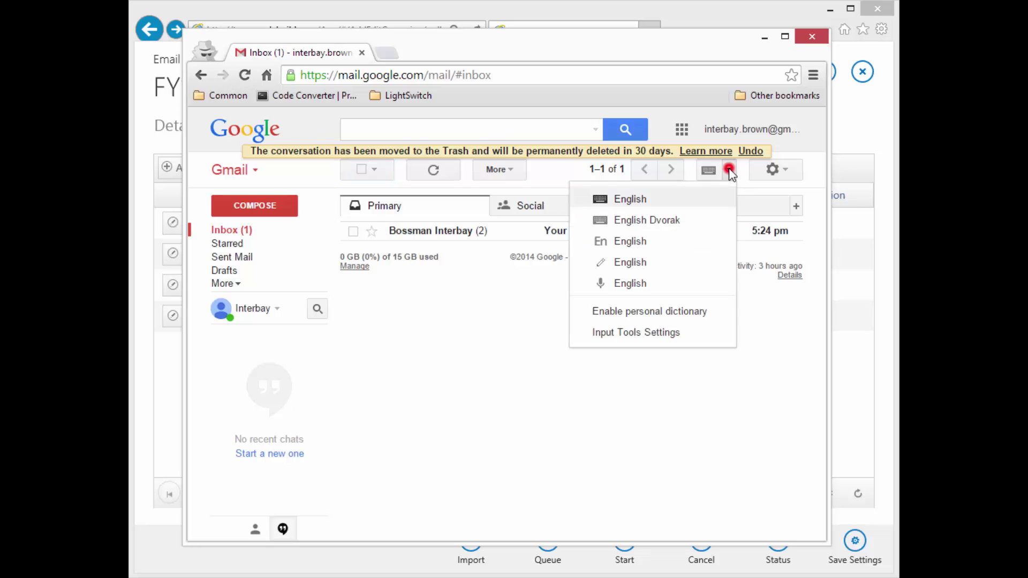
pyautogui.click(730, 170)
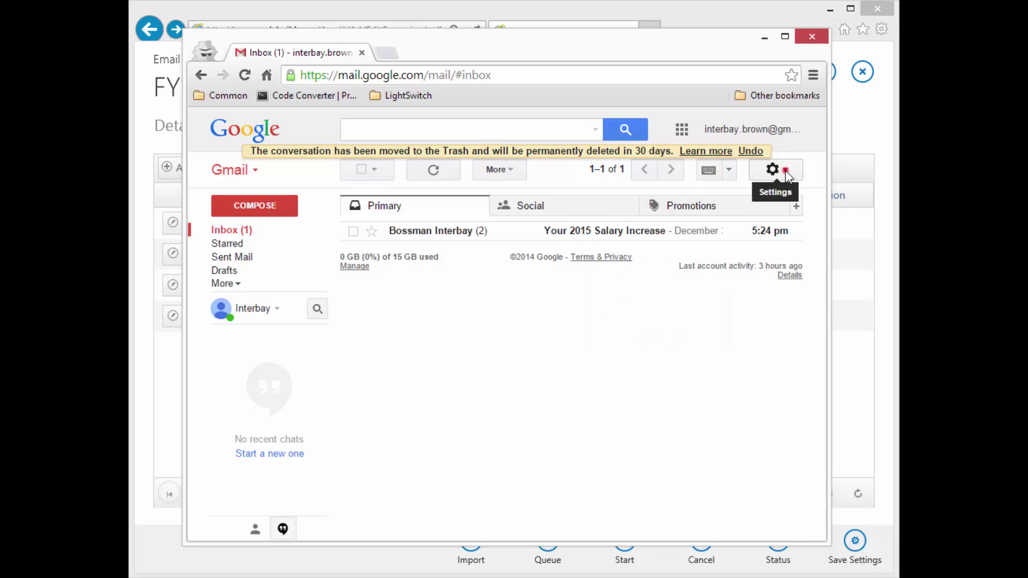
pyautogui.click(786, 170)
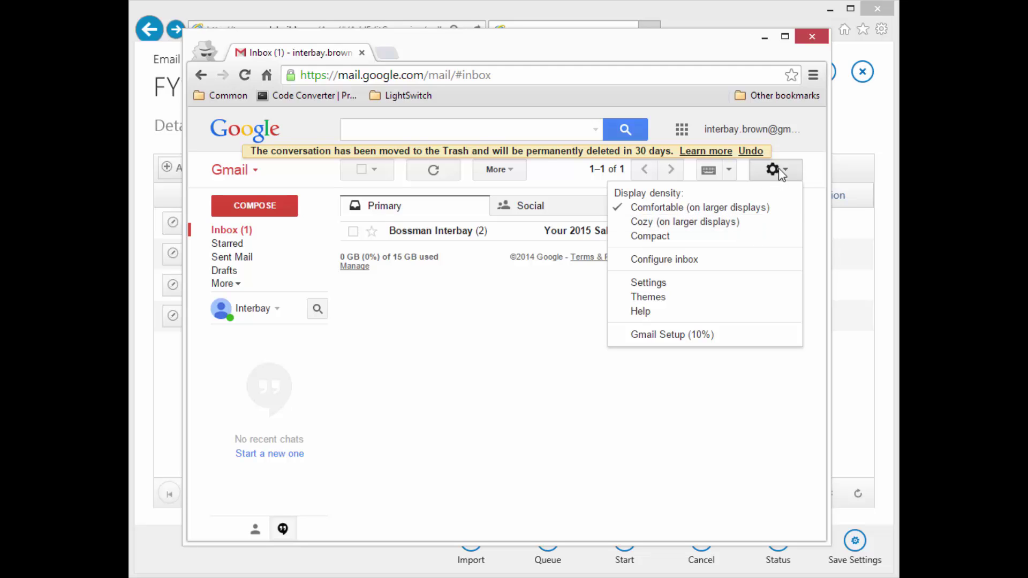
pyautogui.click(528, 340)
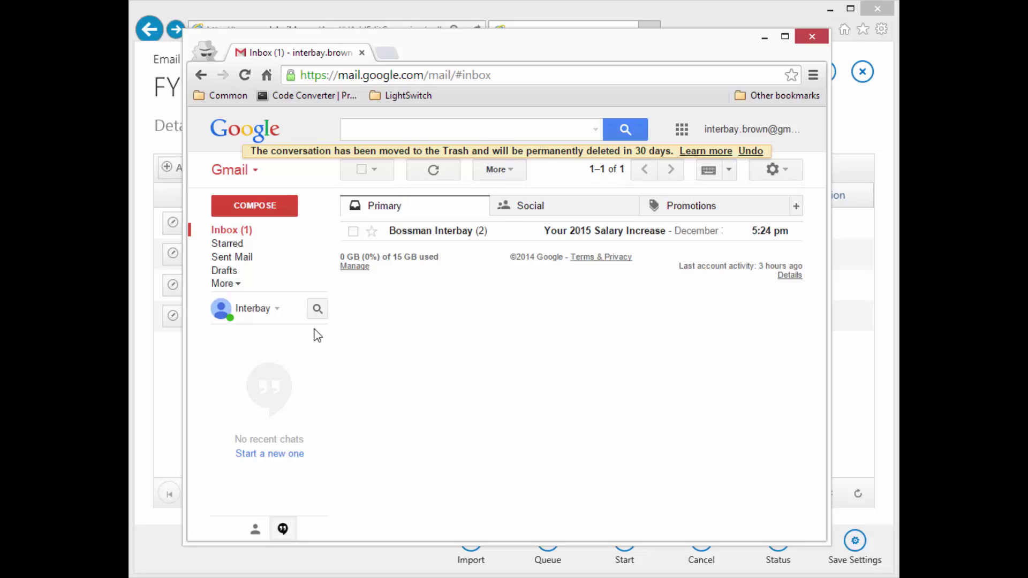
pyautogui.click(236, 284)
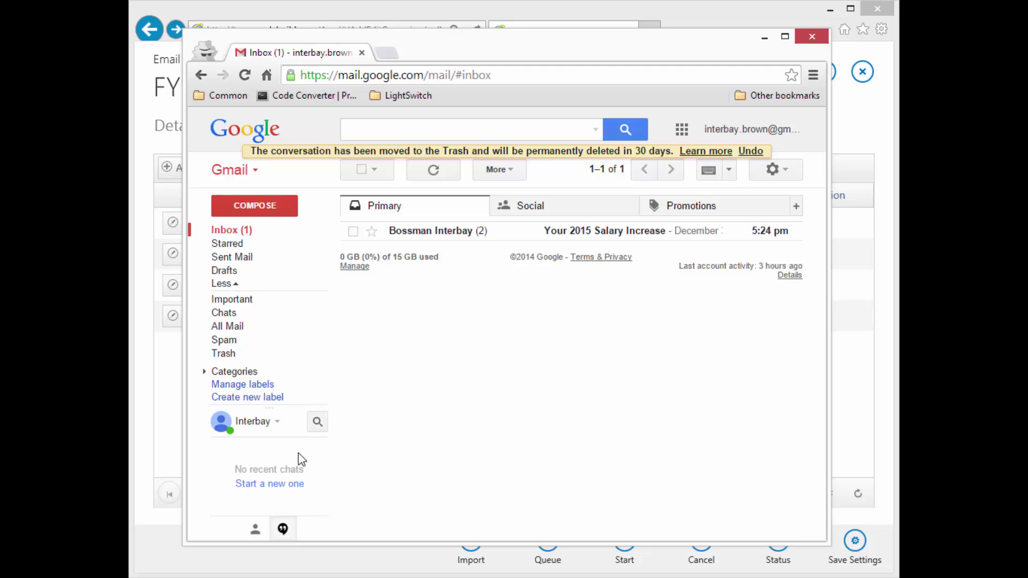
pyautogui.click(277, 422)
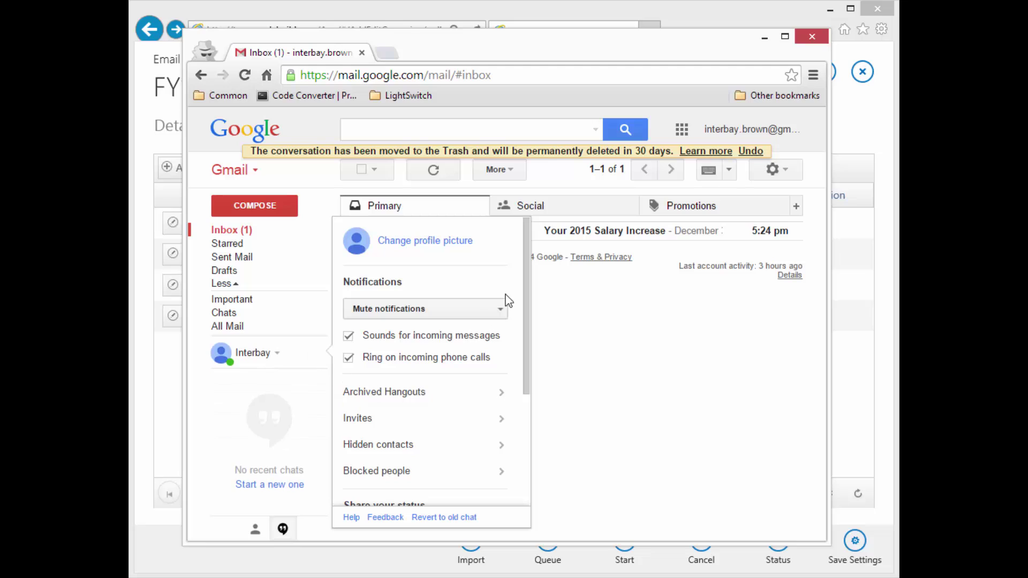
pyautogui.click(674, 353)
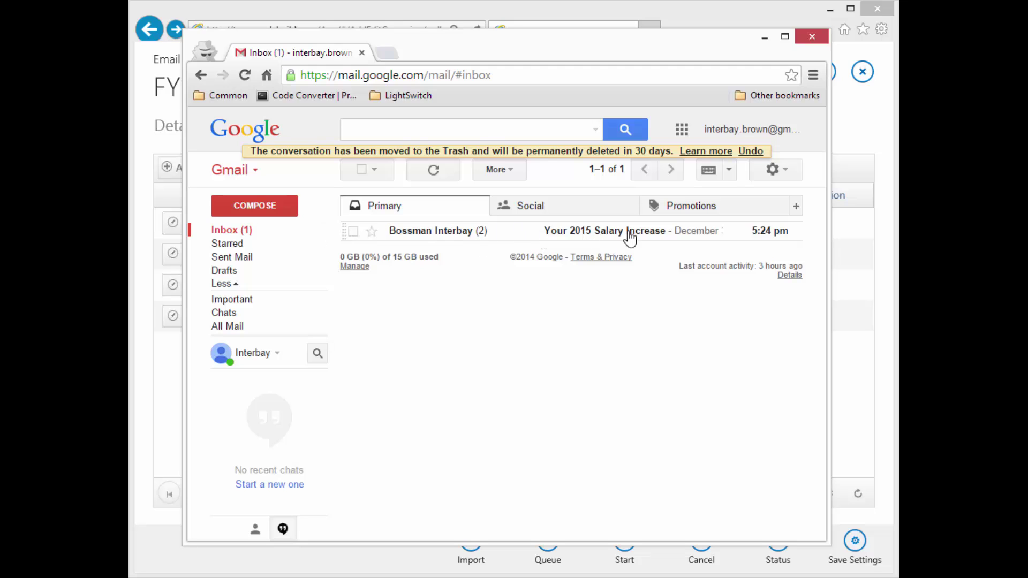
# Open 'Your 2015 Salary Increase' and verify the 2.0 % raise, $89,000, $90,780 and Master Slacker title.
pyautogui.click(602, 232)
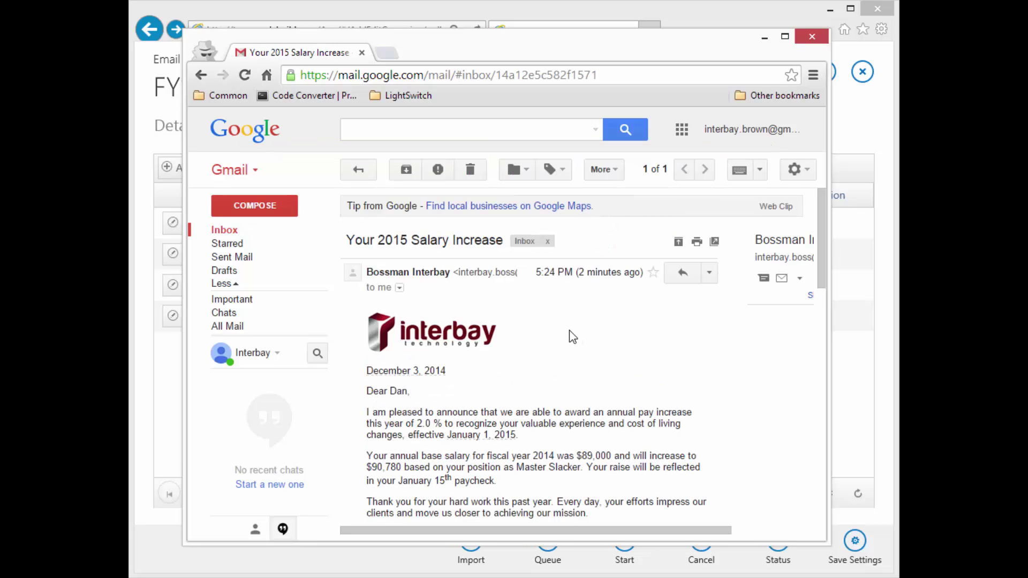
pyautogui.scroll(-3, 571, 336)
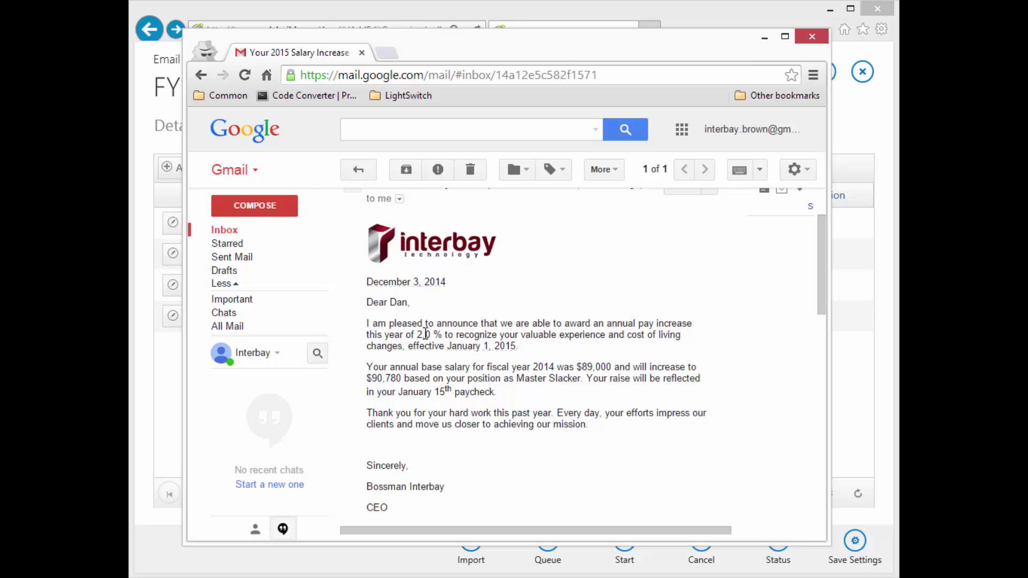
pyautogui.moveTo(416, 335)
pyautogui.mouseDown()
pyautogui.moveTo(449, 335)
pyautogui.moveTo(423, 335)
pyautogui.moveTo(437, 336)
pyautogui.mouseUp()
pyautogui.moveTo(577, 367); pyautogui.dragTo(614, 367)
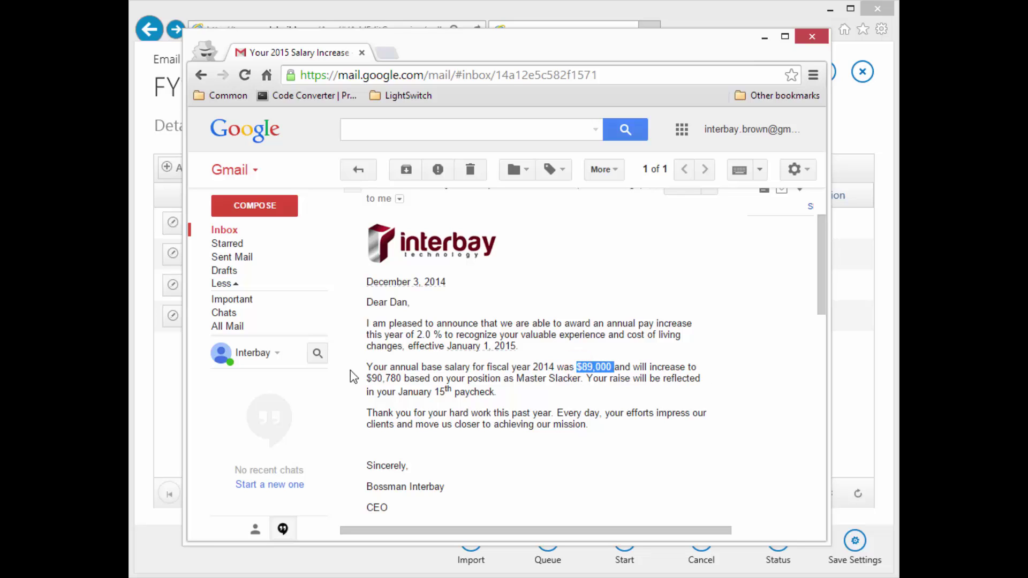
pyautogui.moveTo(368, 379); pyautogui.dragTo(404, 378)
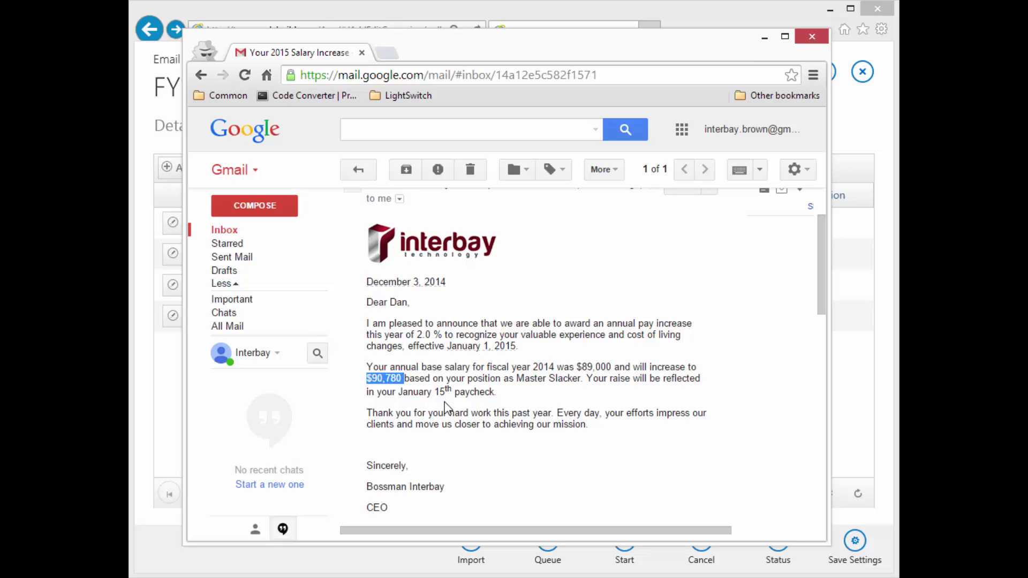
pyautogui.moveTo(517, 378); pyautogui.dragTo(580, 381)
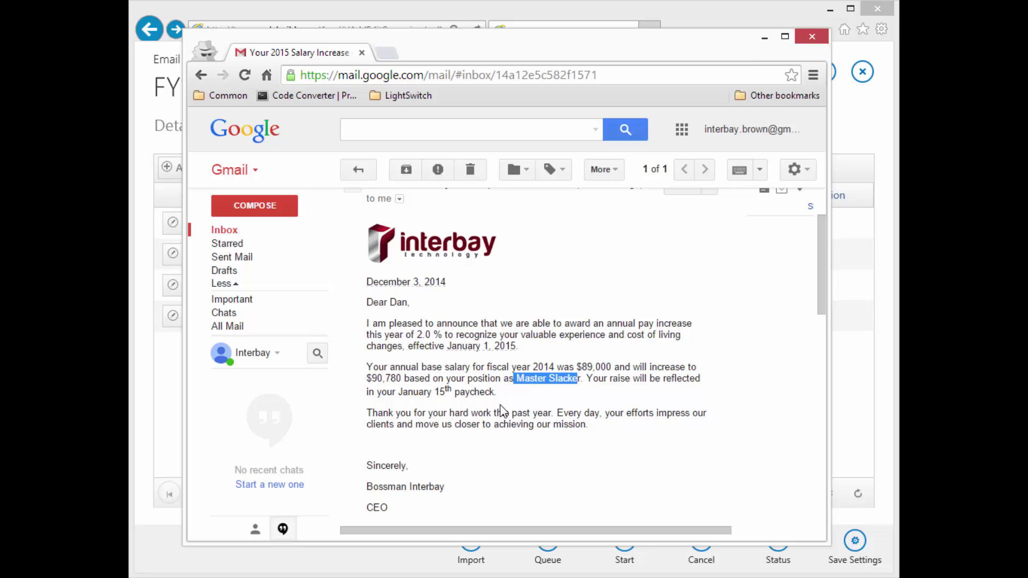
# Scroll through the rest of the email and move it to Trash.
pyautogui.scroll(-2, 530, 444)
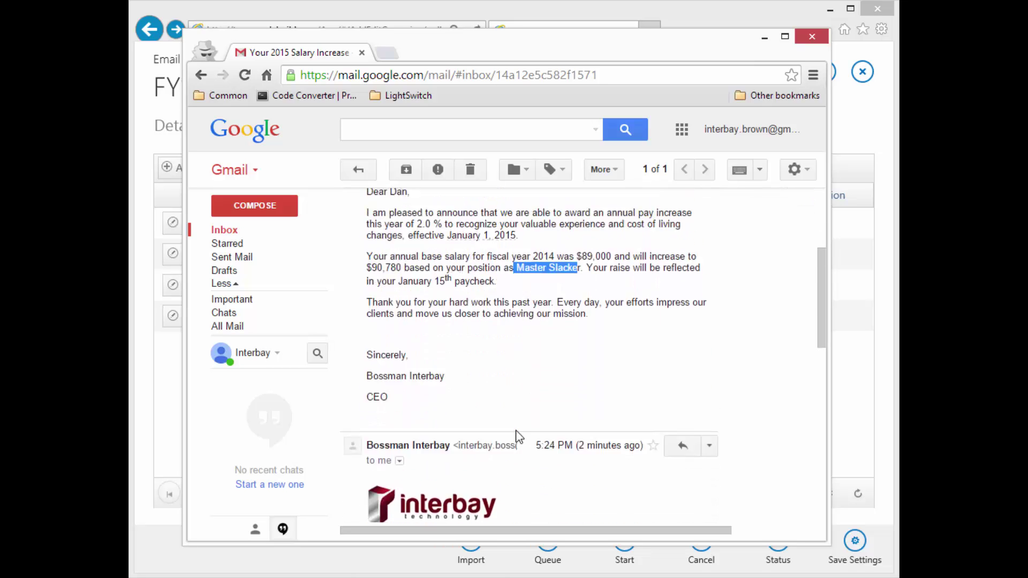
pyautogui.scroll(1, 518, 436)
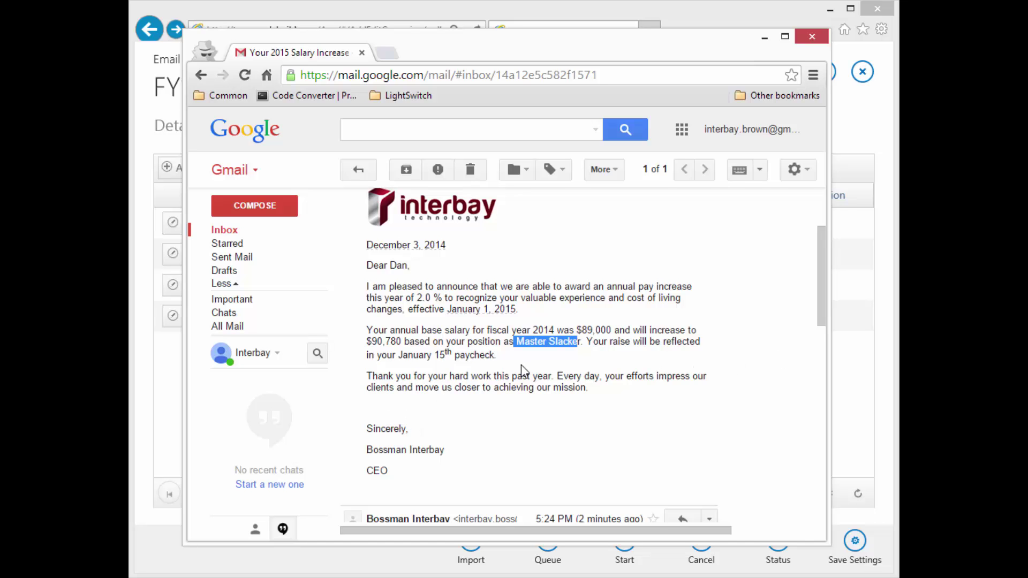
pyautogui.scroll(-6, 522, 366)
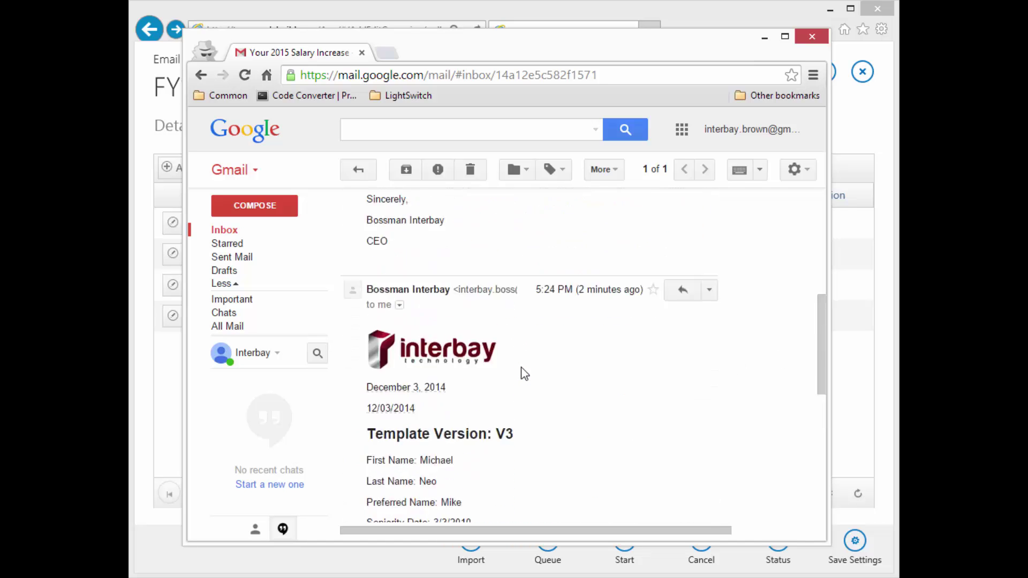
pyautogui.scroll(7, 524, 373)
pyautogui.scroll(-6, 528, 375)
pyautogui.scroll(-2, 531, 378)
pyautogui.scroll(-1, 518, 344)
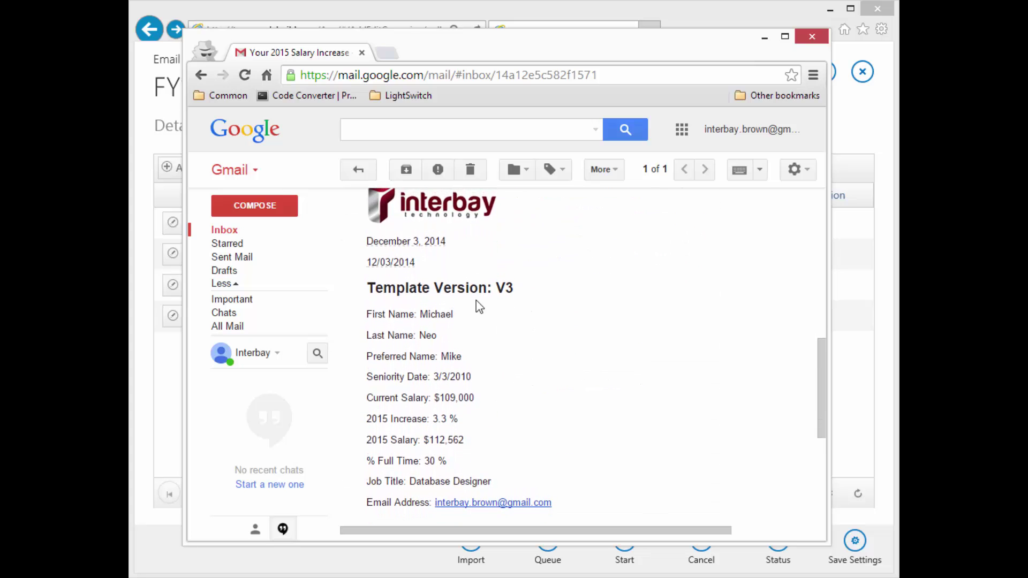
pyautogui.scroll(-4, 534, 328)
pyautogui.scroll(4, 536, 332)
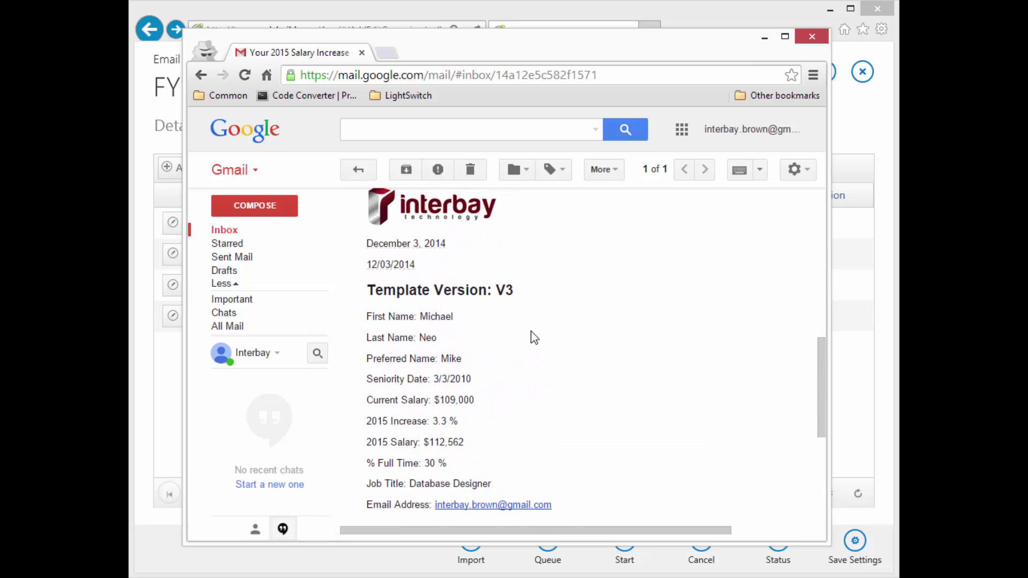
pyautogui.scroll(8, 530, 322)
pyautogui.click(471, 171)
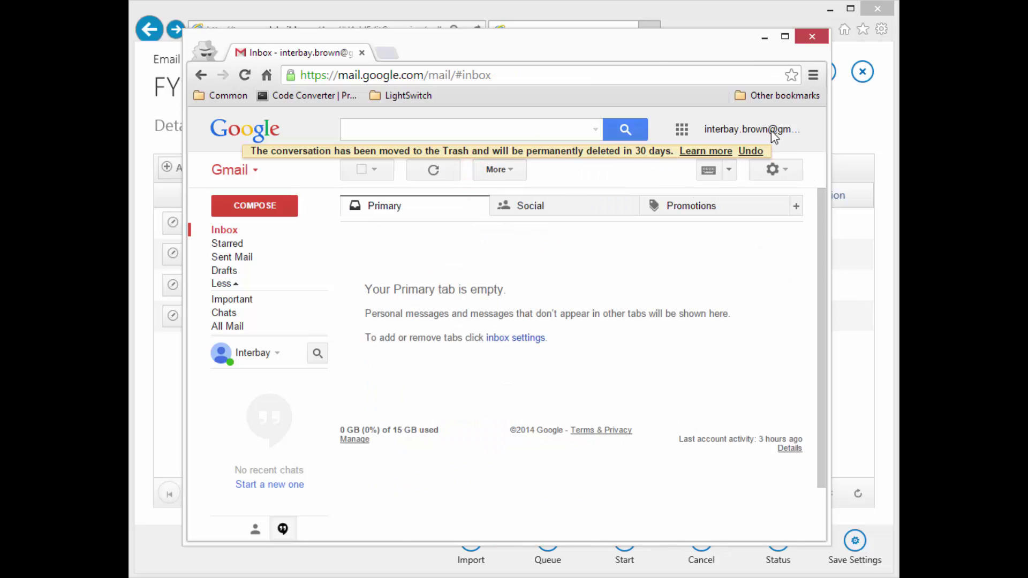
# Sign out and sign in with a second test recipient's email and password.
pyautogui.click(764, 129)
pyautogui.click(763, 272)
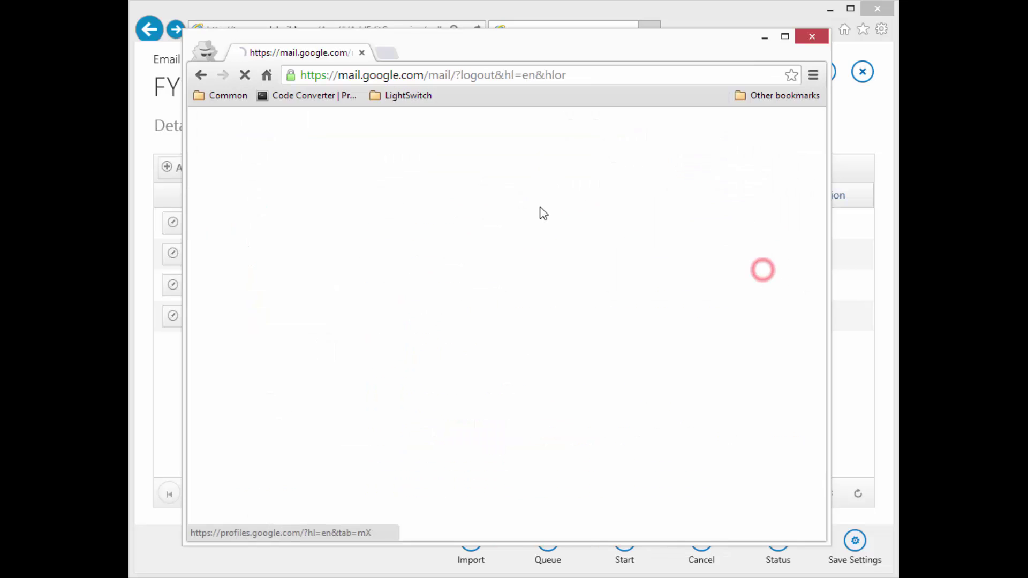
pyautogui.click(611, 272)
pyautogui.click(515, 390)
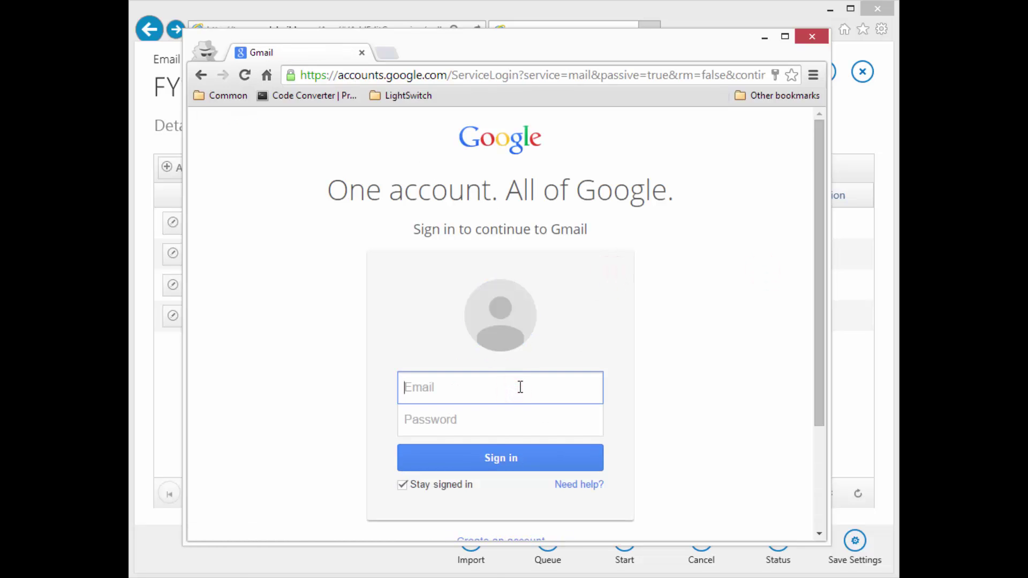
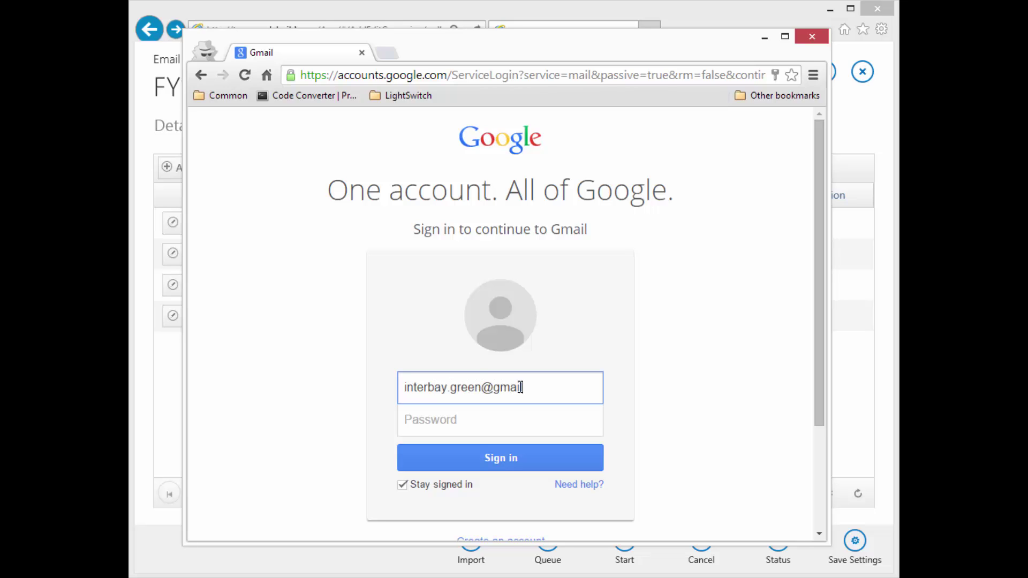
pyautogui.press('Tab')
pyautogui.write('*')
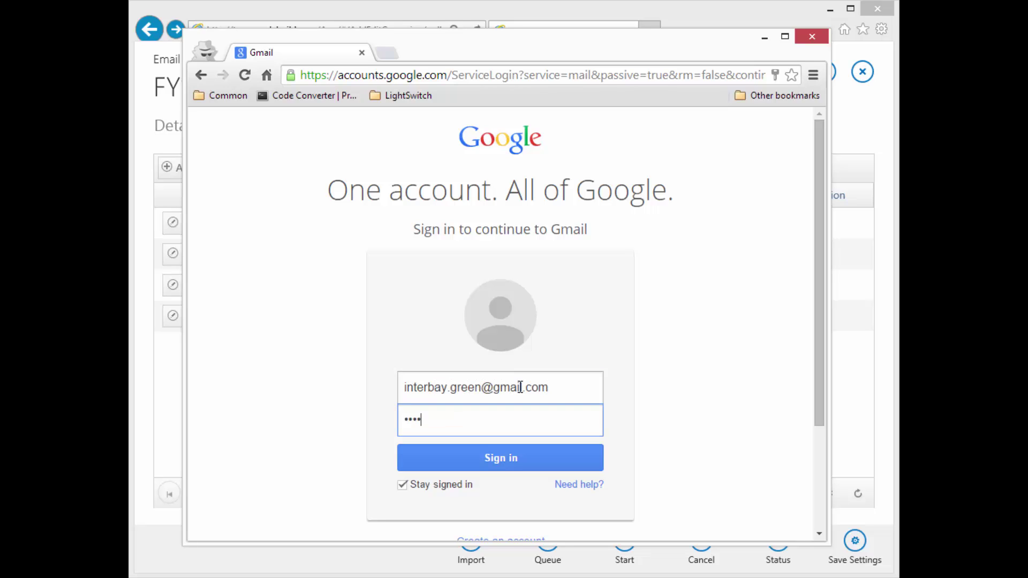
pyautogui.press('Return')
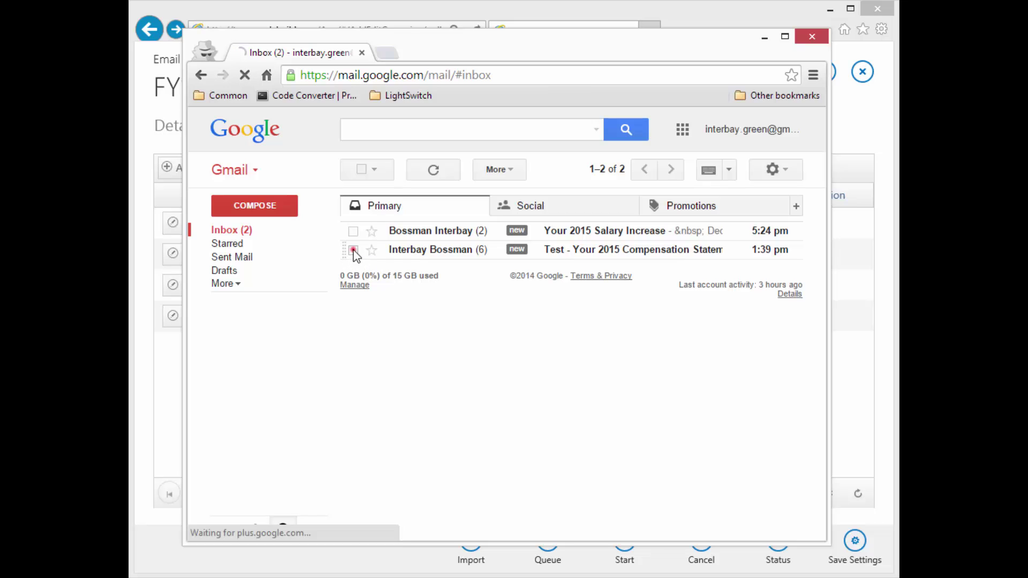
# Trash the test compensation email and read 'Your 2015 Salary Increase' showing $100,980.
pyautogui.click(352, 250)
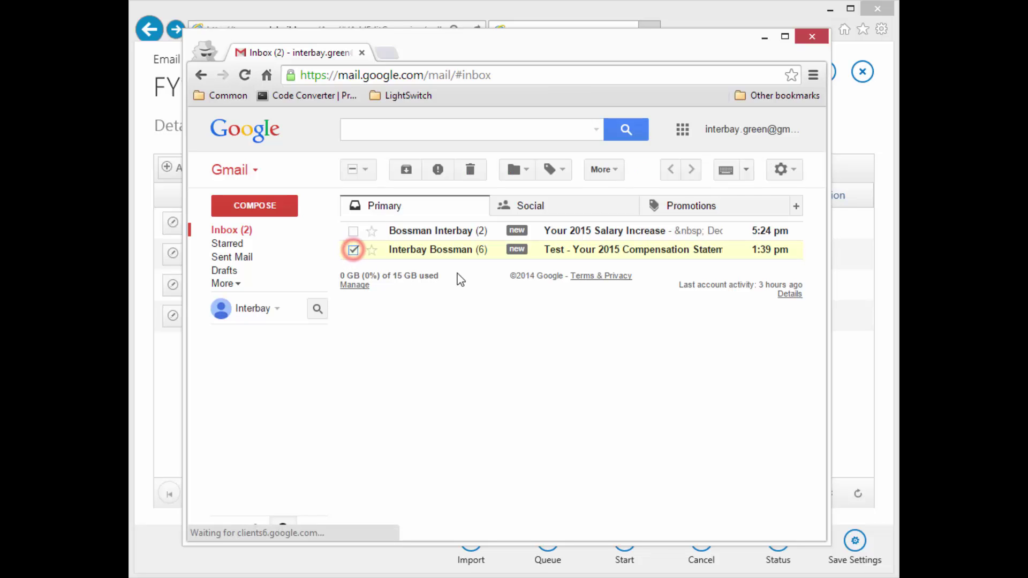
pyautogui.click(470, 169)
pyautogui.click(616, 234)
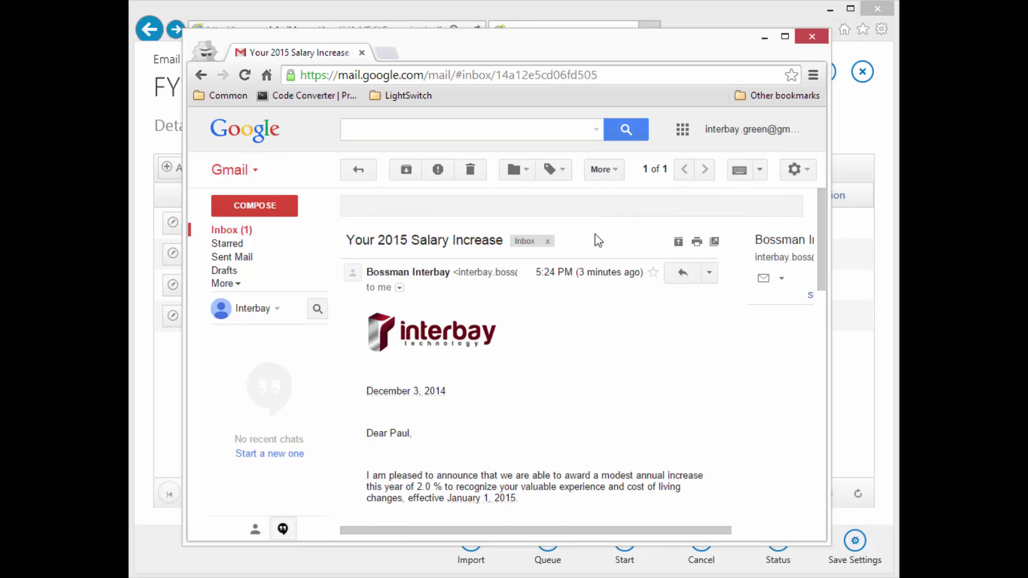
pyautogui.scroll(-2, 572, 342)
pyautogui.scroll(-1, 573, 339)
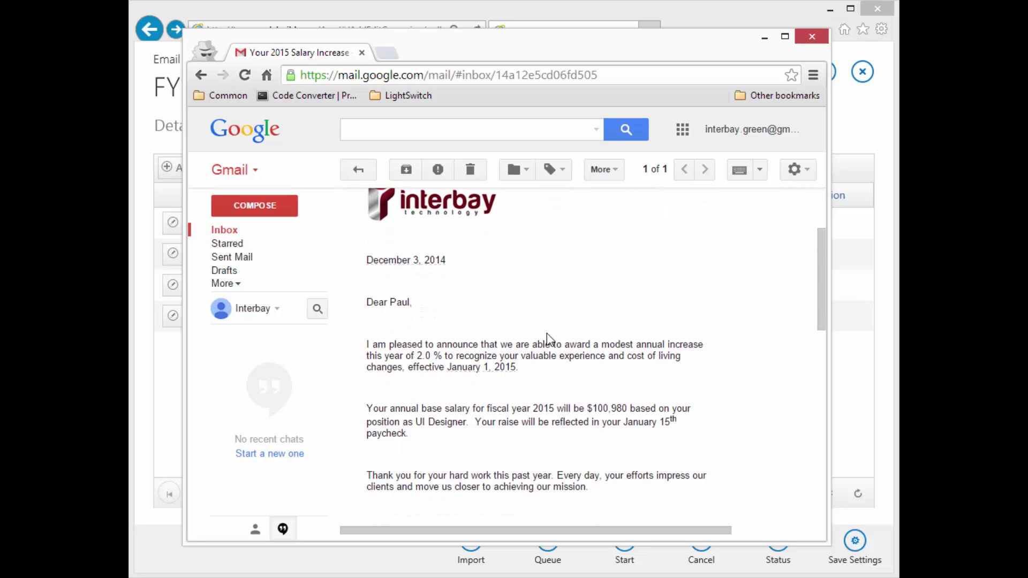
pyautogui.scroll(2, 541, 316)
pyautogui.scroll(2, 543, 321)
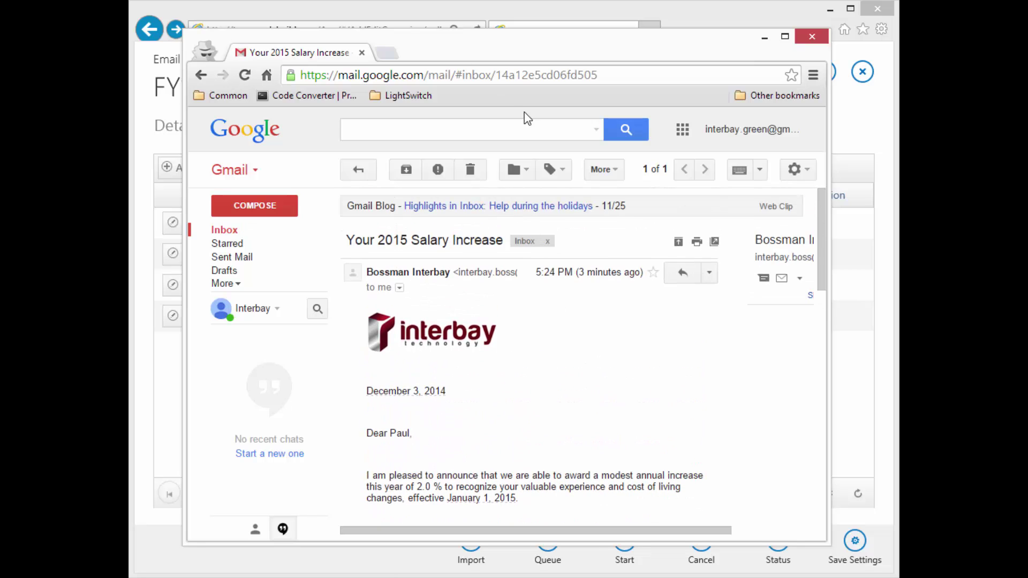
# Minimize Gmail and open template V2 'Part Time Annual Increase' from the campaign's templates.
pyautogui.click(765, 38)
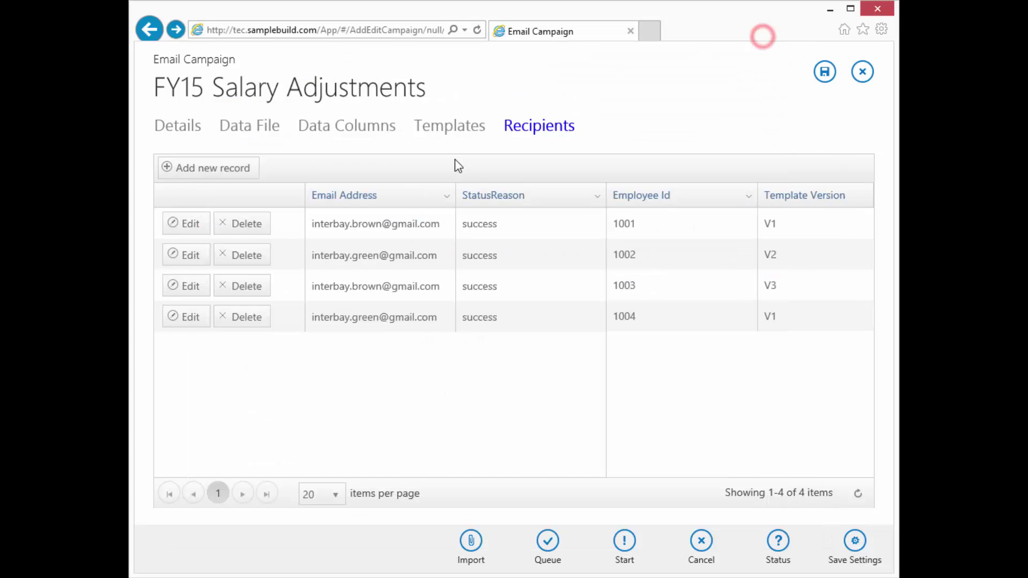
pyautogui.click(456, 128)
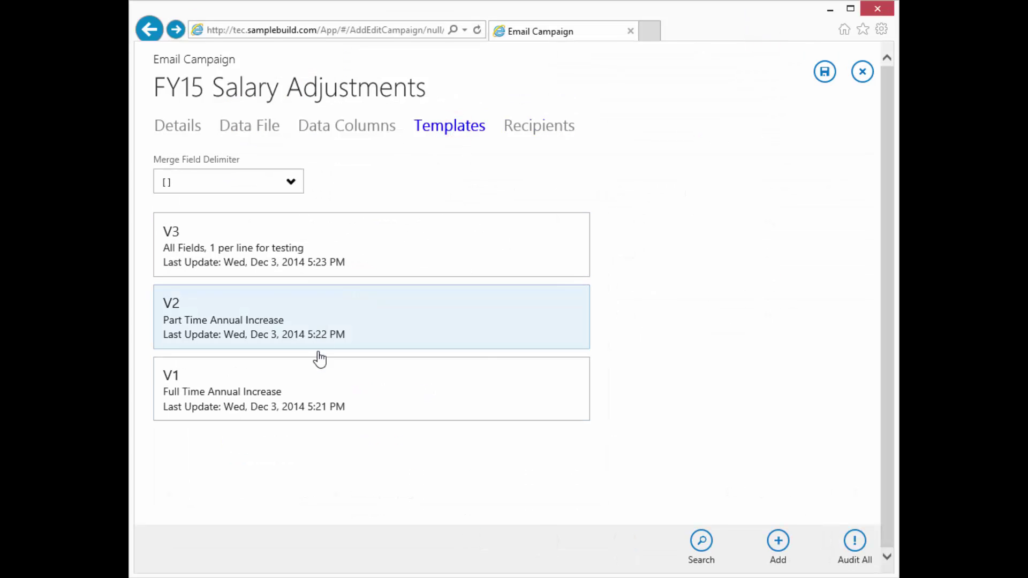
pyautogui.click(278, 321)
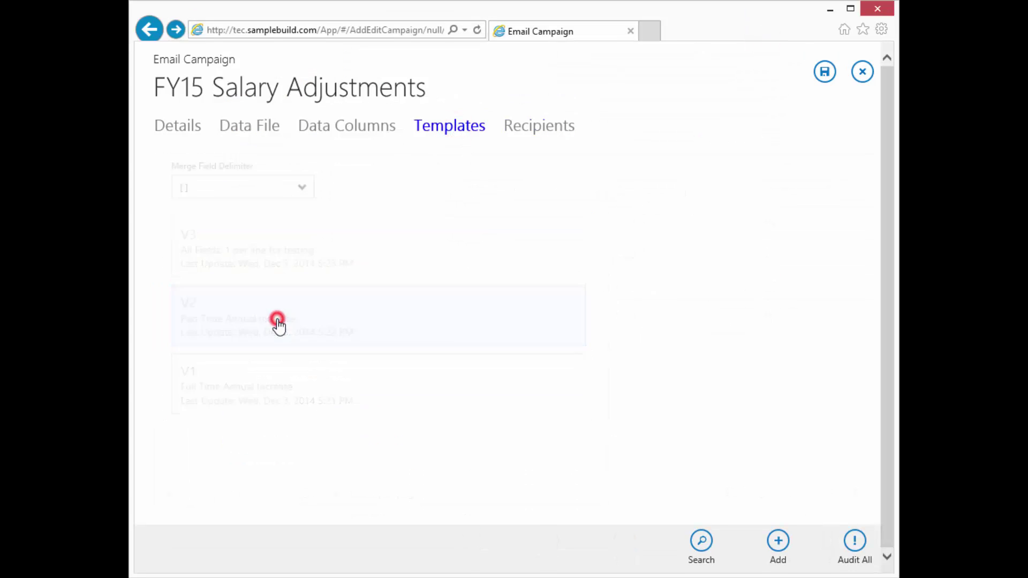
pyautogui.scroll(-3, 333, 367)
pyautogui.scroll(2, 333, 306)
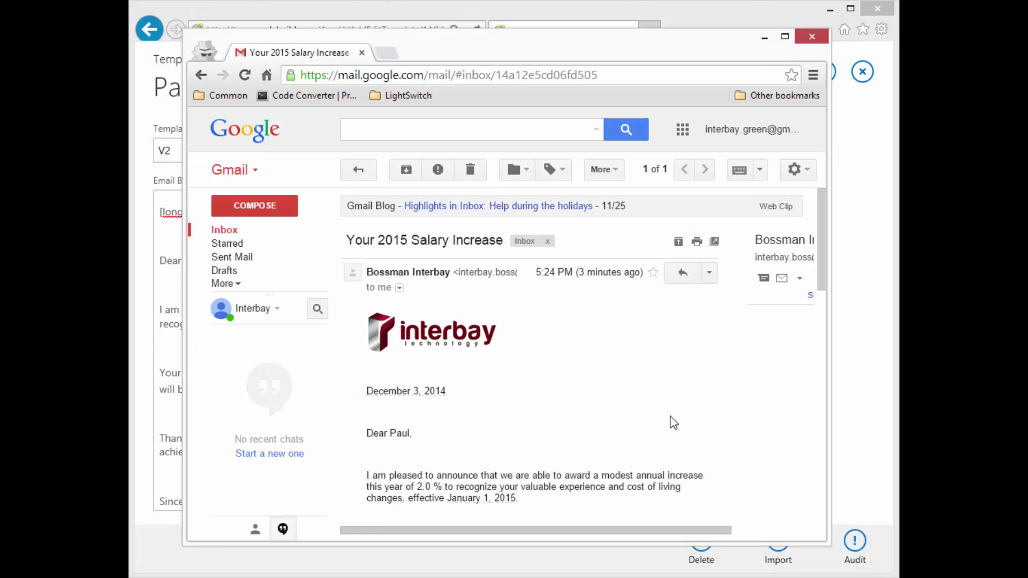
# Scroll through the received salary email to compare it with the V2 template.
pyautogui.scroll(-3, 633, 401)
pyautogui.scroll(2, 631, 394)
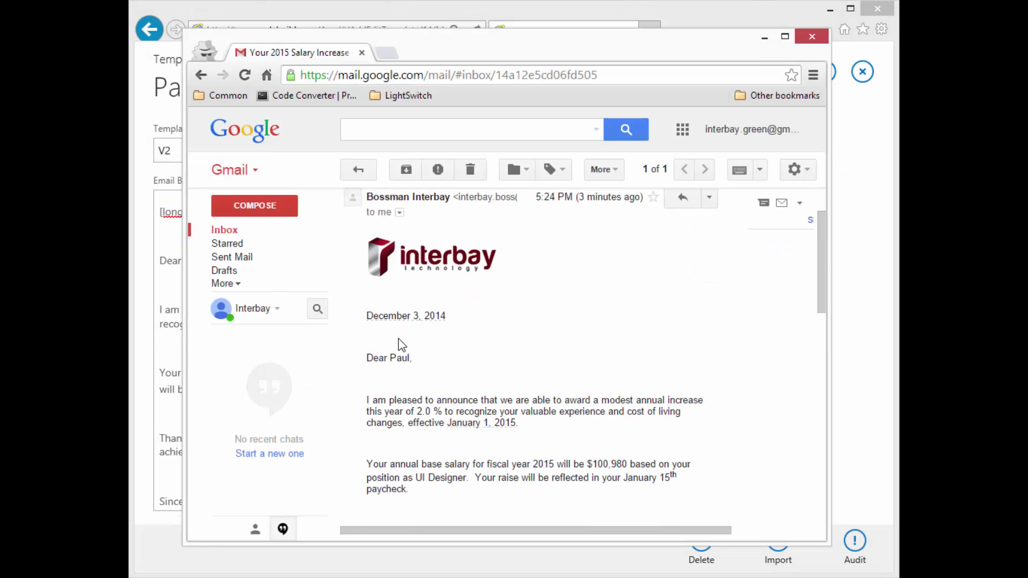
pyautogui.click(402, 379)
pyautogui.scroll(-3, 417, 352)
pyautogui.scroll(2, 417, 355)
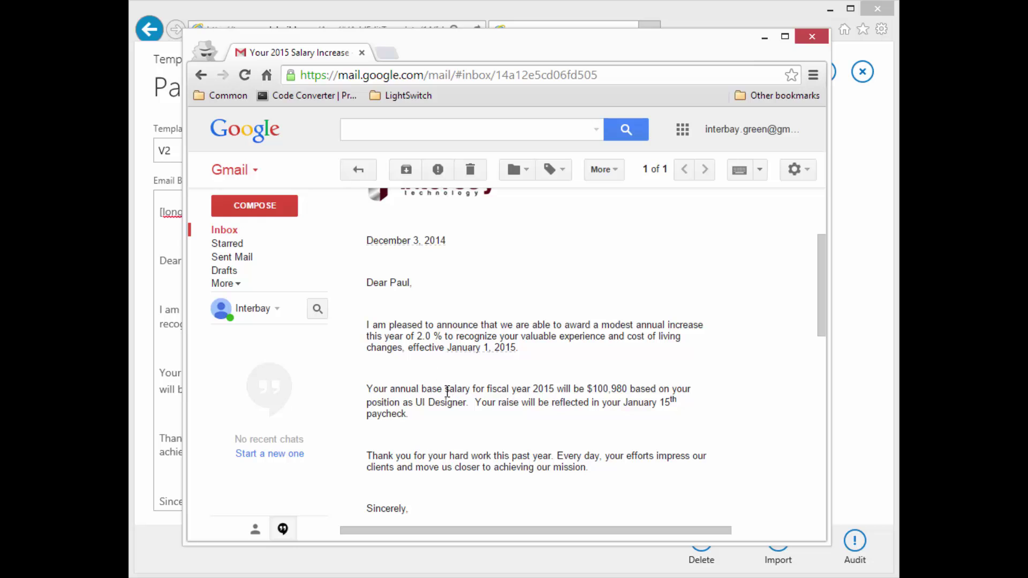
pyautogui.scroll(-3, 462, 405)
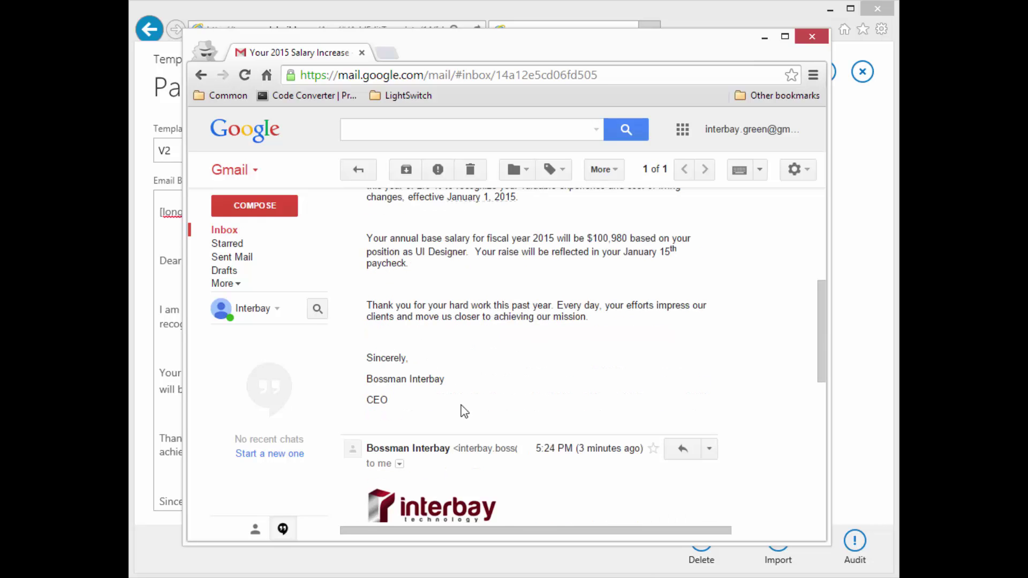
pyautogui.scroll(2, 464, 412)
pyautogui.scroll(2, 465, 411)
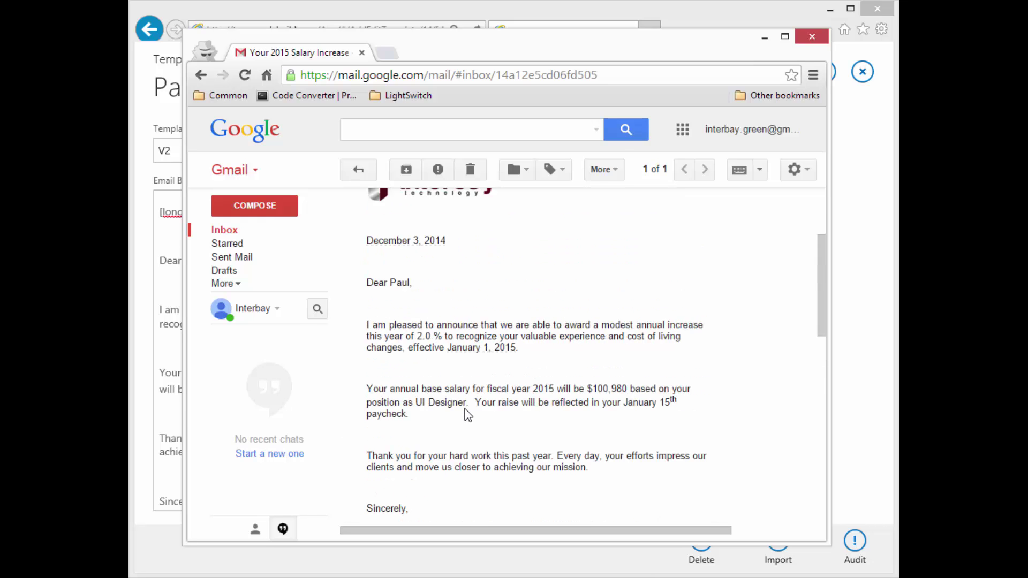
pyautogui.scroll(-2, 467, 415)
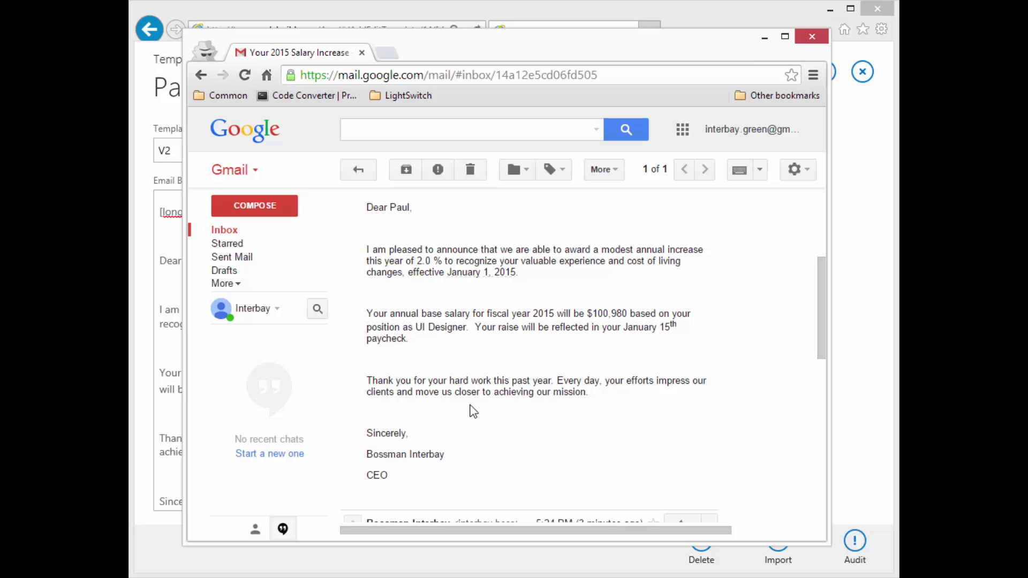
pyautogui.scroll(-8, 473, 411)
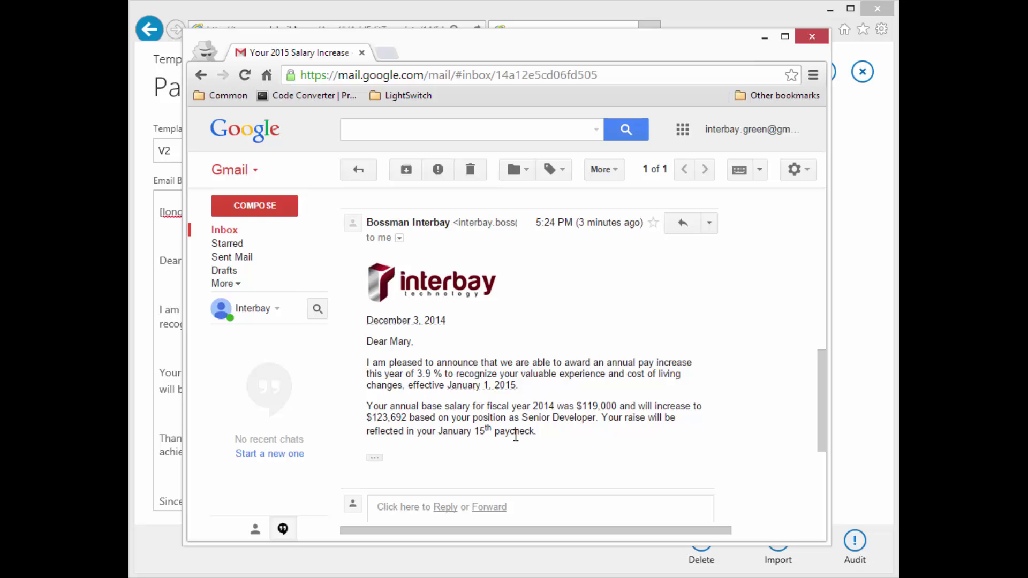
pyautogui.scroll(10, 516, 435)
pyautogui.scroll(-2, 516, 441)
pyautogui.scroll(2, 516, 441)
pyautogui.scroll(-8, 517, 438)
# Verify the 119,000 and 123,692 salaries and Senior title, then trash the email.
pyautogui.doubleClick(584, 404)
pyautogui.click(367, 413)
pyautogui.doubleClick(374, 417)
pyautogui.tripleClick(381, 418)
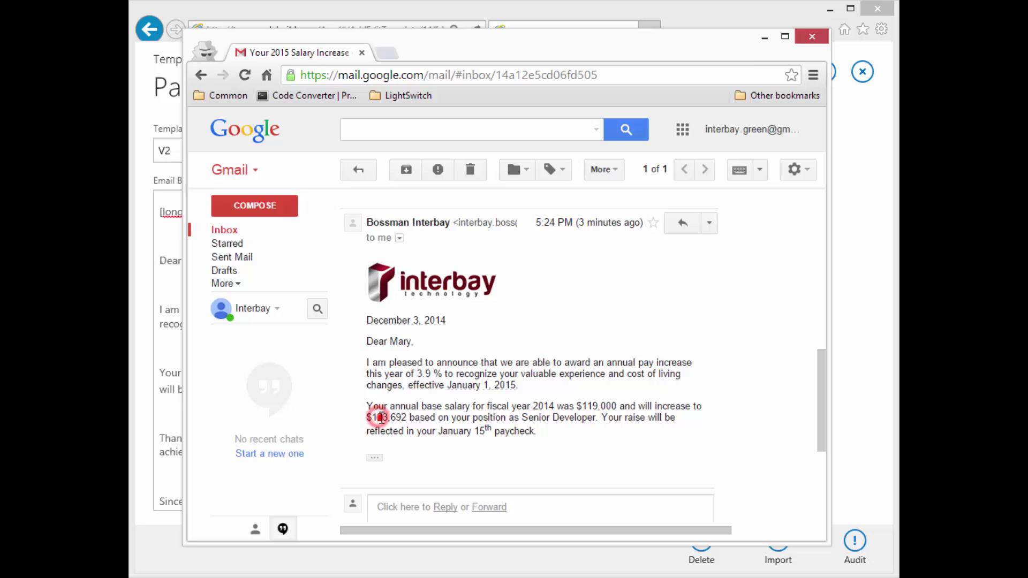
pyautogui.click(420, 426)
pyautogui.doubleClick(523, 416)
pyautogui.scroll(8, 533, 343)
pyautogui.scroll(-10, 538, 353)
pyautogui.scroll(9, 538, 356)
pyautogui.scroll(3, 539, 360)
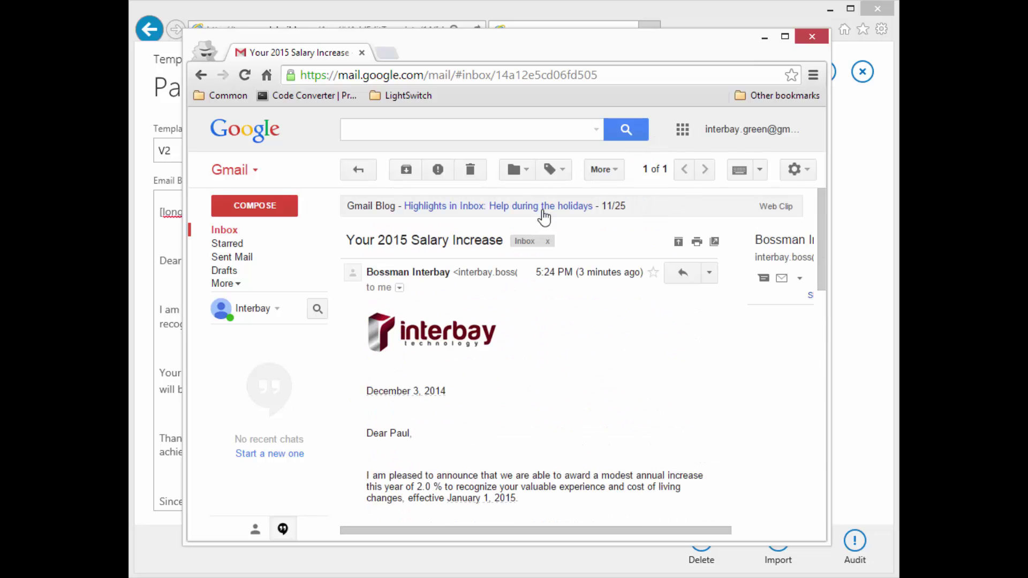
pyautogui.click(473, 171)
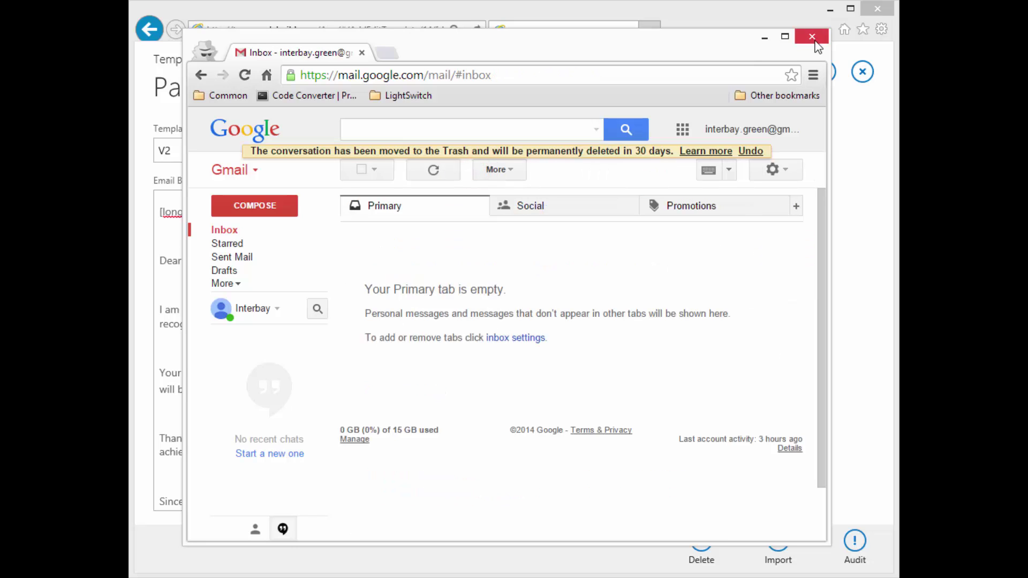
# Sign out of the mail account and minimize the Chrome window.
pyautogui.click(725, 130)
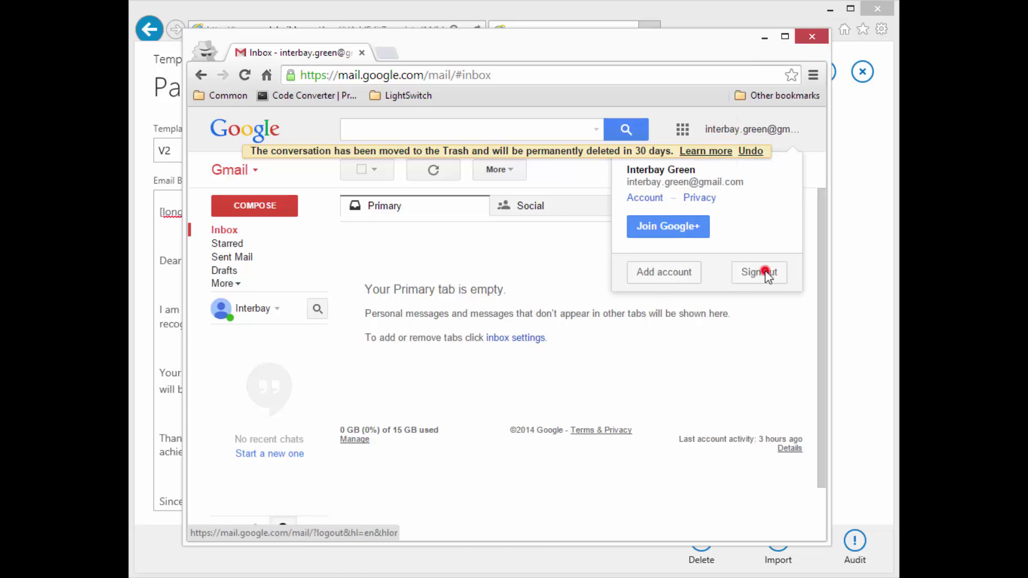
pyautogui.click(761, 272)
pyautogui.click(763, 36)
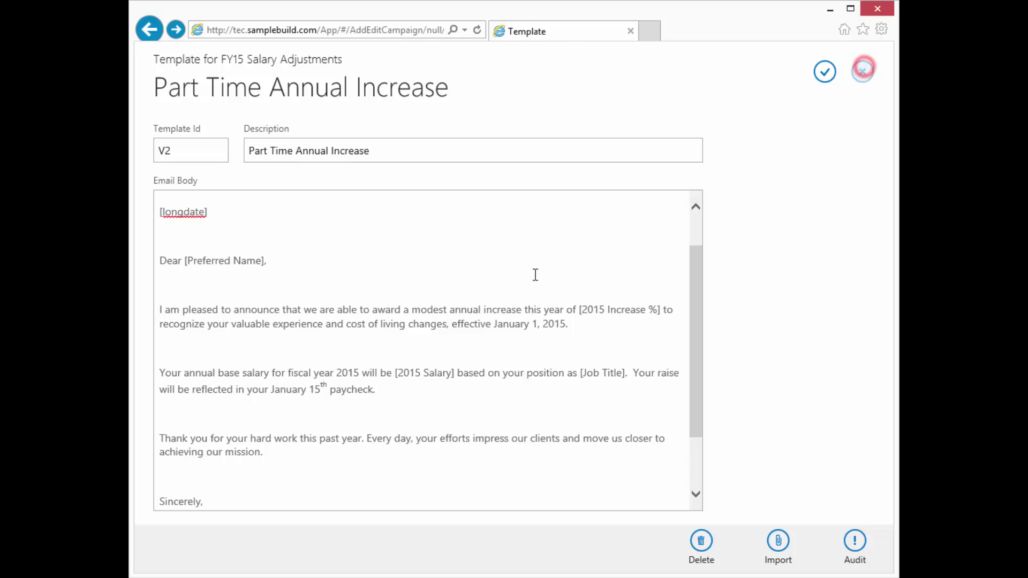
# Close the template editor and review the Recipients, Data Columns and Data File (Test - Email Data, 4 Users) tabs.
pyautogui.click(863, 71)
pyautogui.click(557, 119)
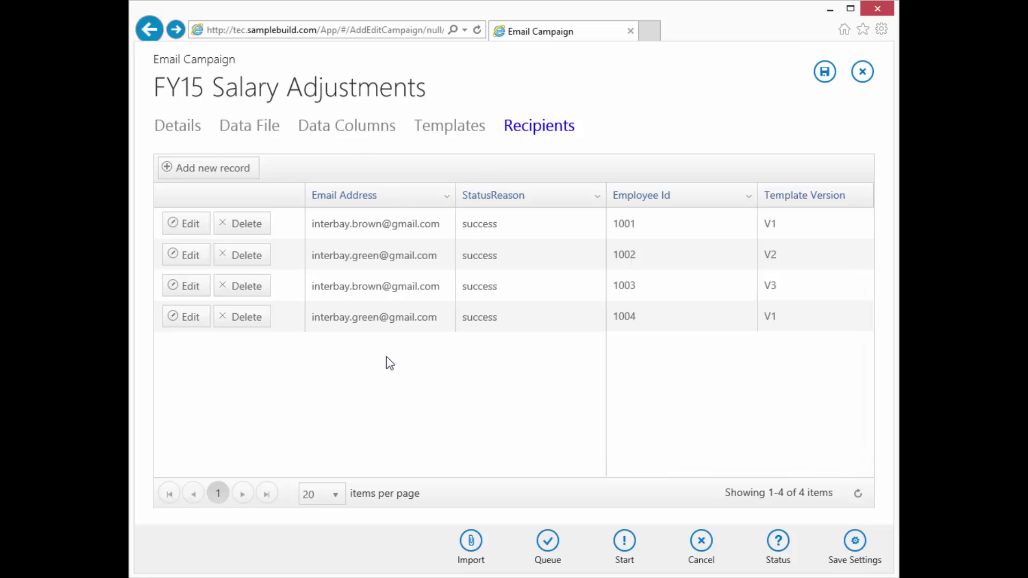
pyautogui.click(368, 128)
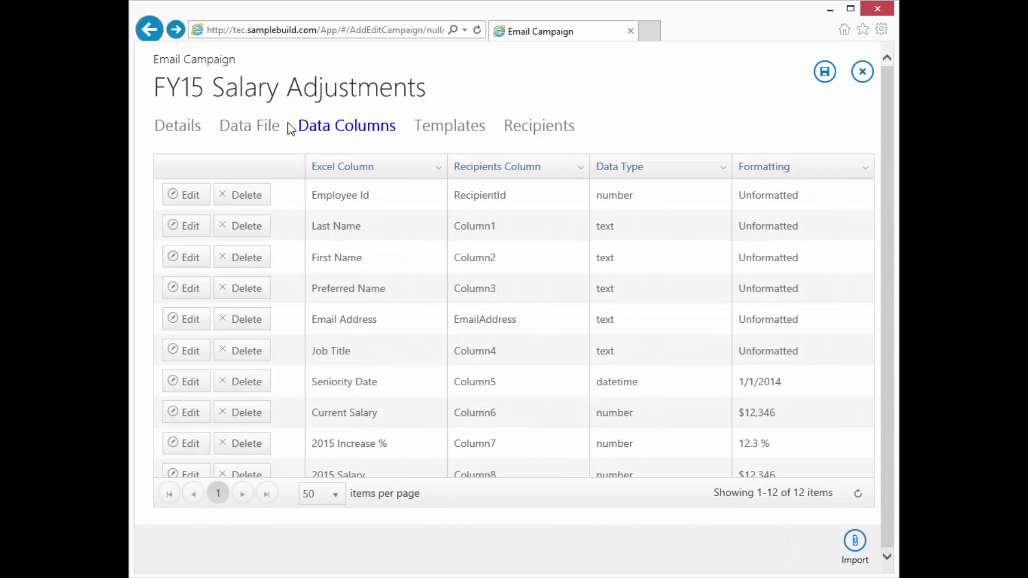
pyautogui.click(240, 129)
pyautogui.click(276, 352)
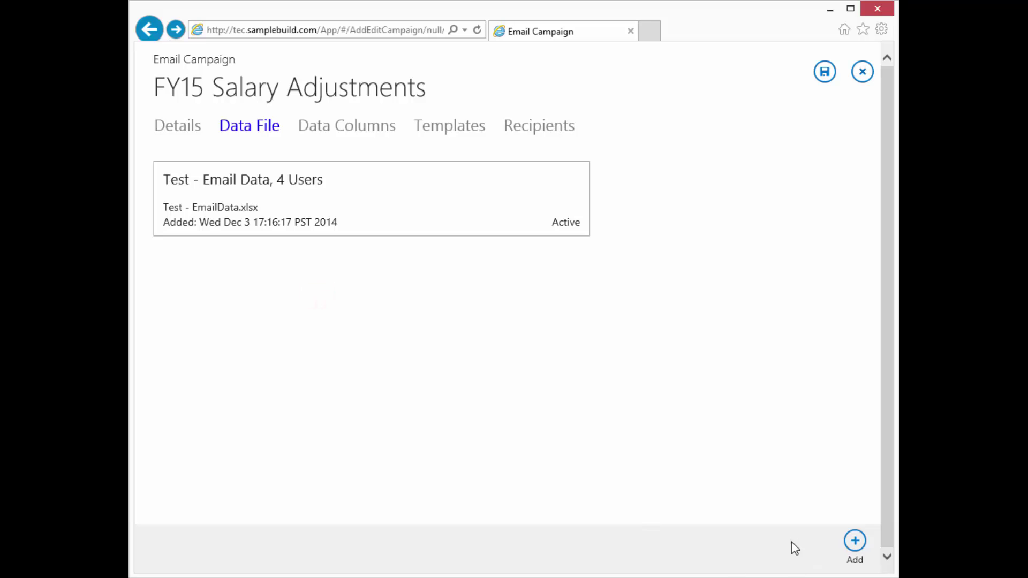
# Add Final - EmailData.xlsx as a data file described 'Final - Email Data, 12 Users'.
pyautogui.click(855, 541)
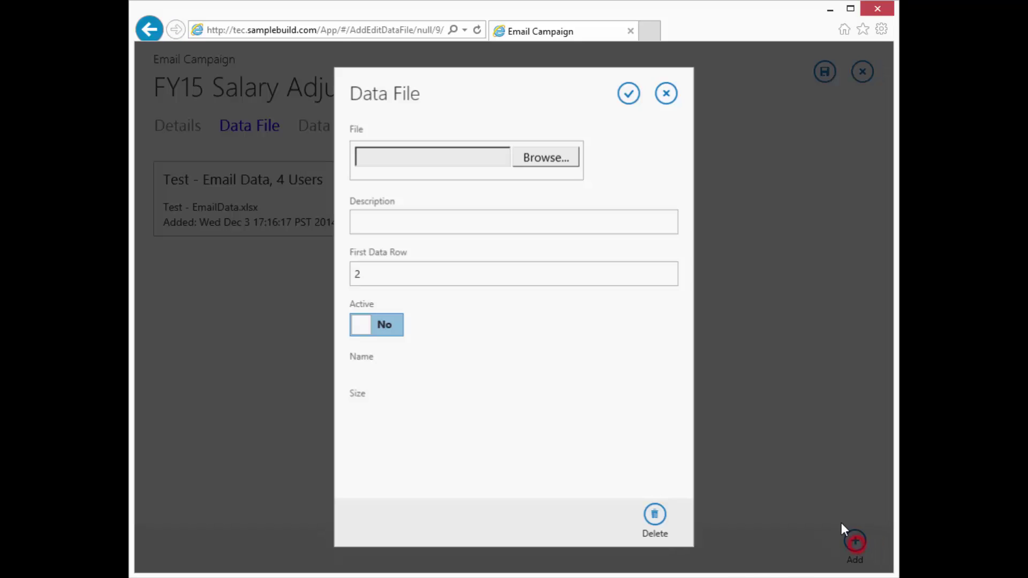
pyautogui.click(563, 157)
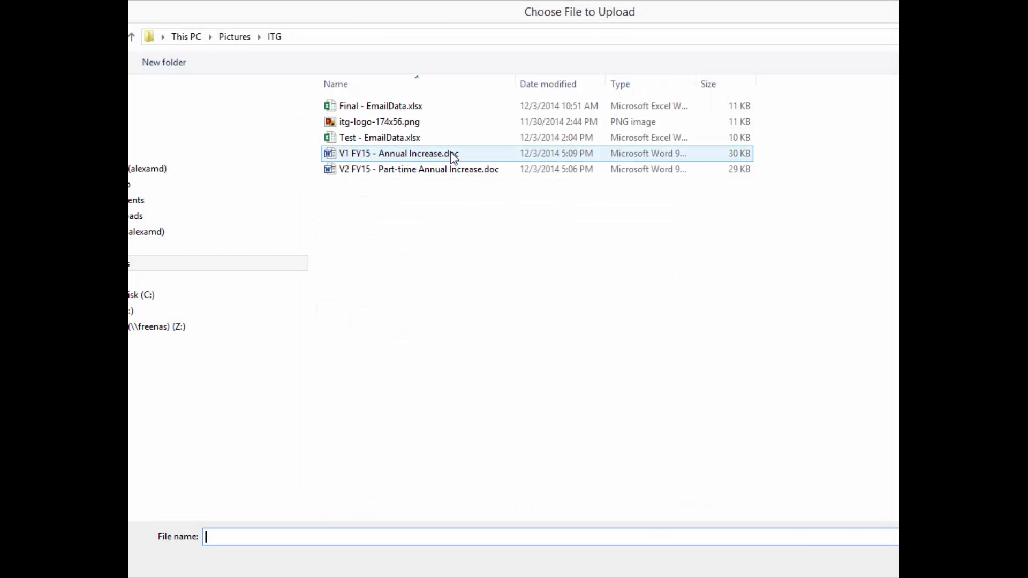
pyautogui.doubleClick(333, 107)
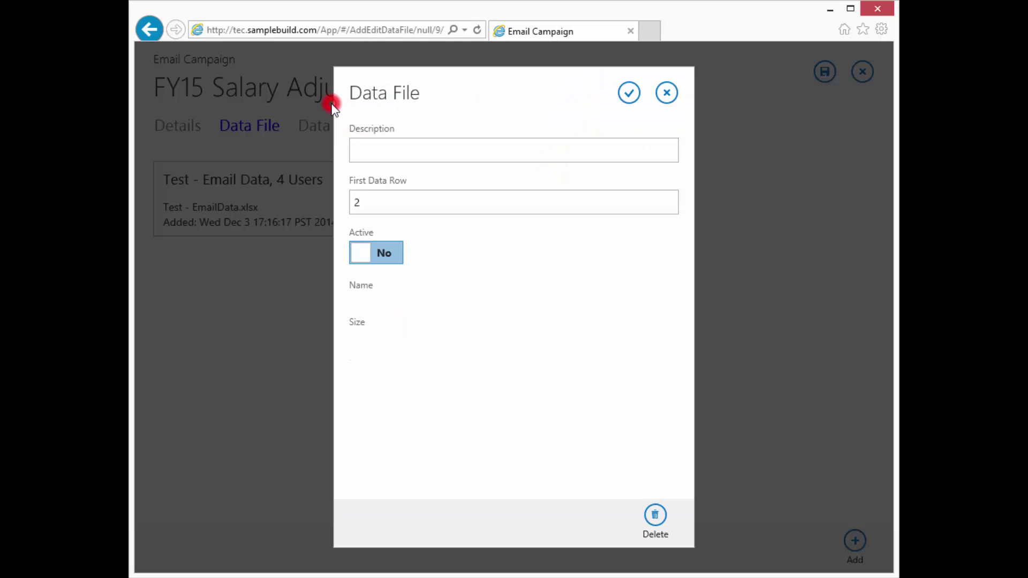
pyautogui.doubleClick(469, 153)
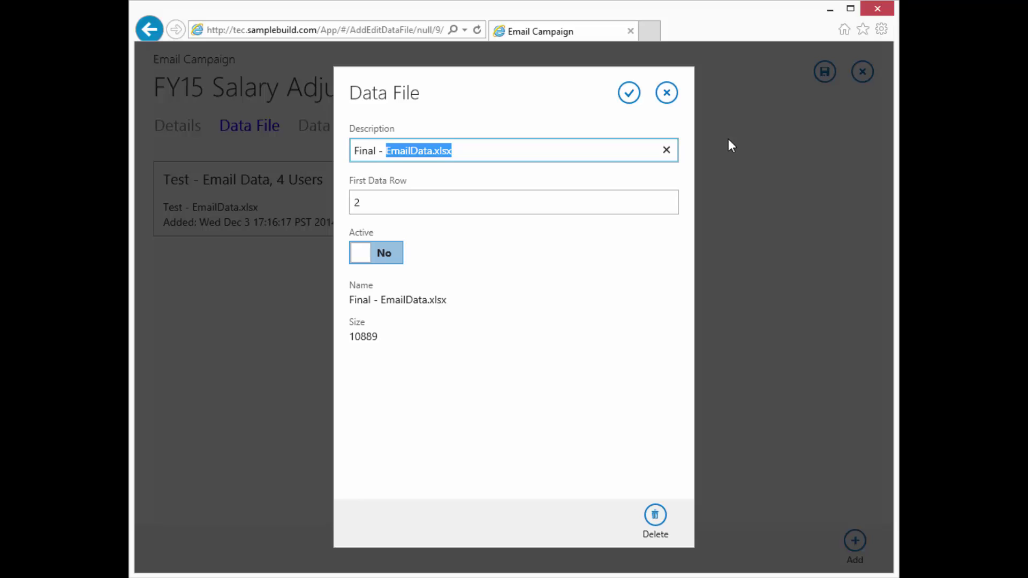
pyautogui.write('Em')
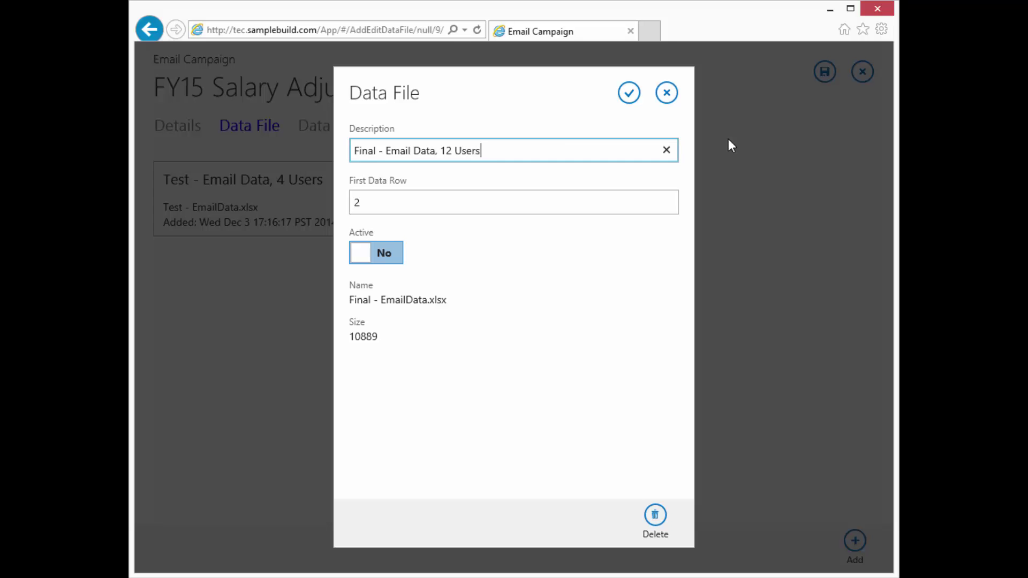
pyautogui.click(631, 94)
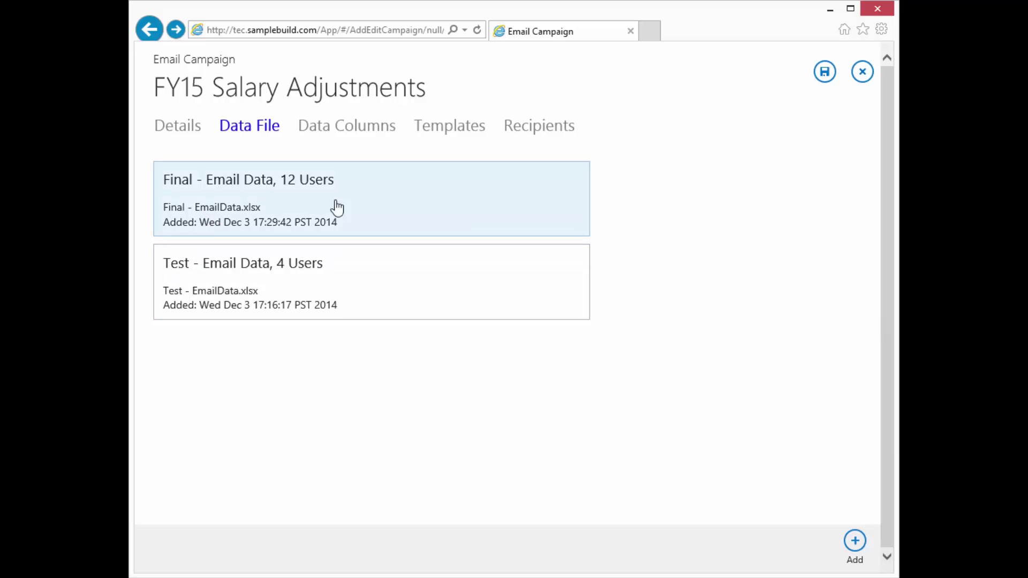
# Set the Final - Email Data, 12 Users file to Active.
pyautogui.click(373, 209)
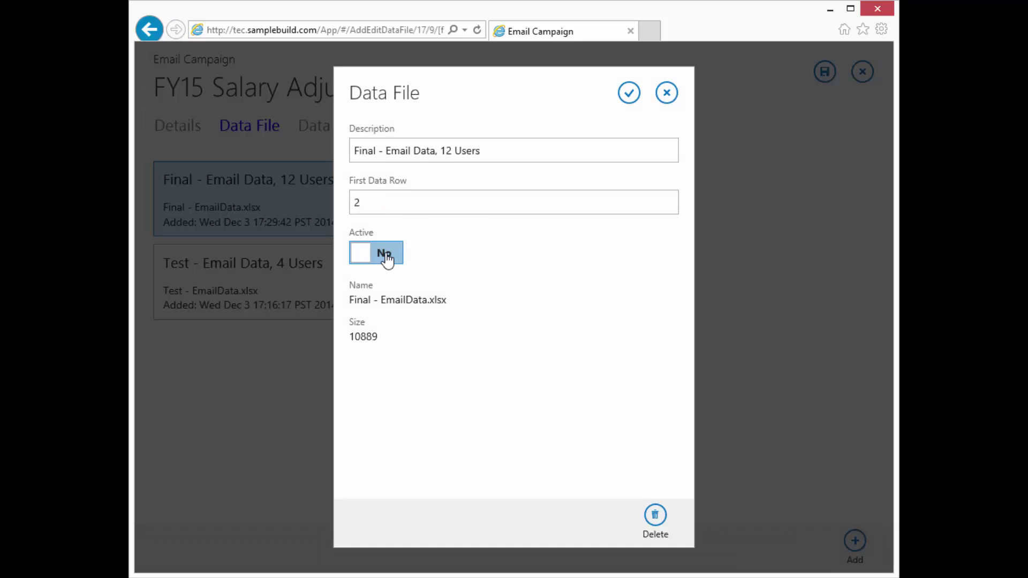
pyautogui.click(386, 256)
pyautogui.click(630, 93)
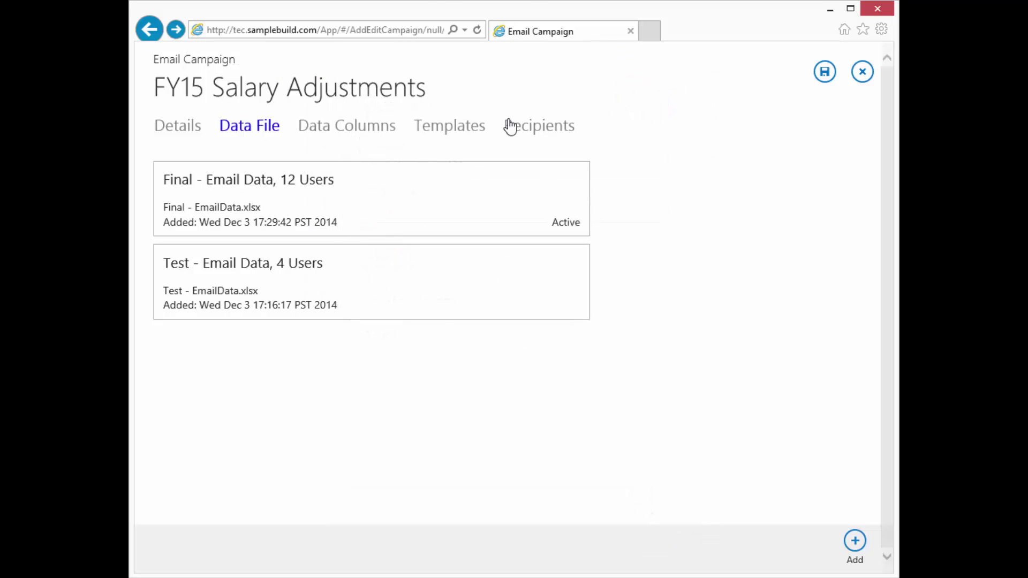
# Import the campaign's recipients from the new 12-user data file.
pyautogui.click(550, 131)
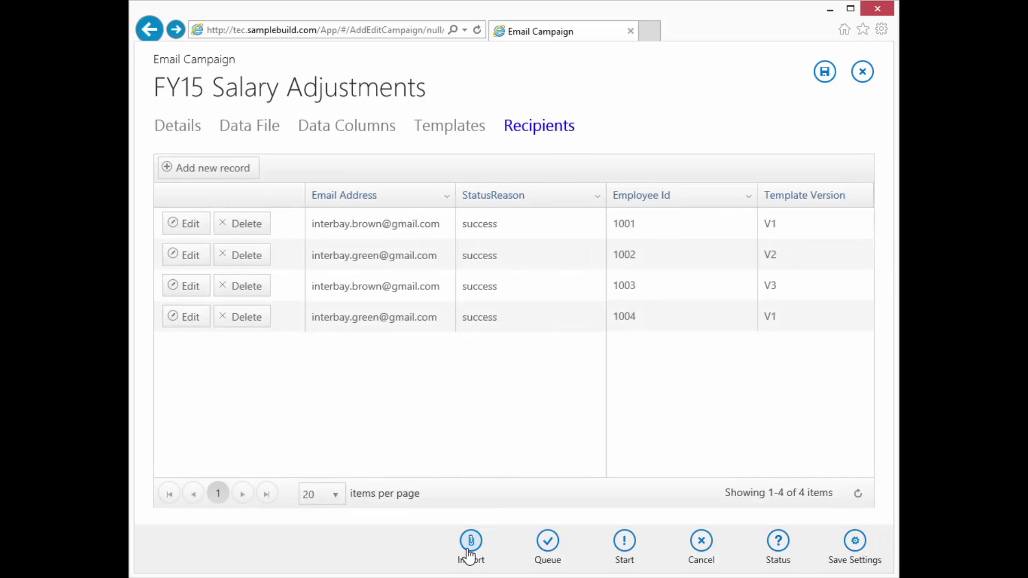
pyautogui.click(472, 543)
pyautogui.click(522, 329)
pyautogui.click(523, 336)
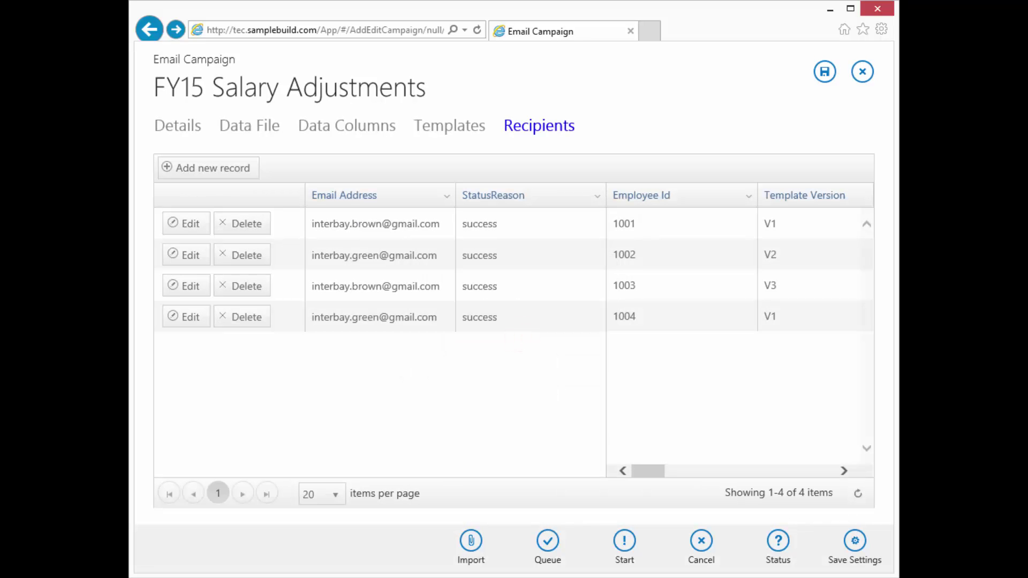
# Reload the recipient list and scroll through the 12 recipients, Employee Ids 1001–1012.
pyautogui.click(857, 494)
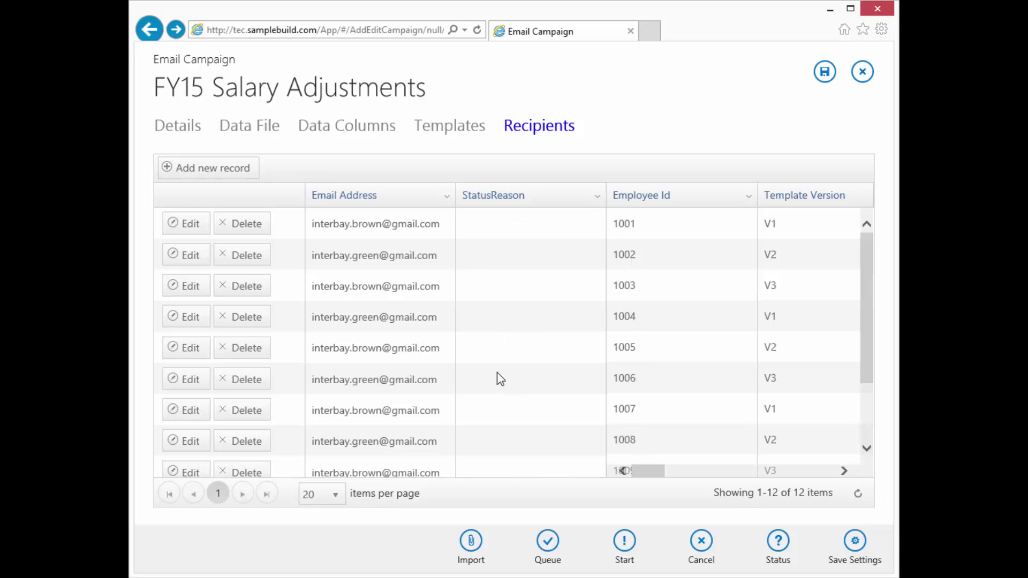
pyautogui.scroll(-2, 498, 373)
pyautogui.scroll(3, 500, 381)
pyautogui.scroll(-3, 500, 381)
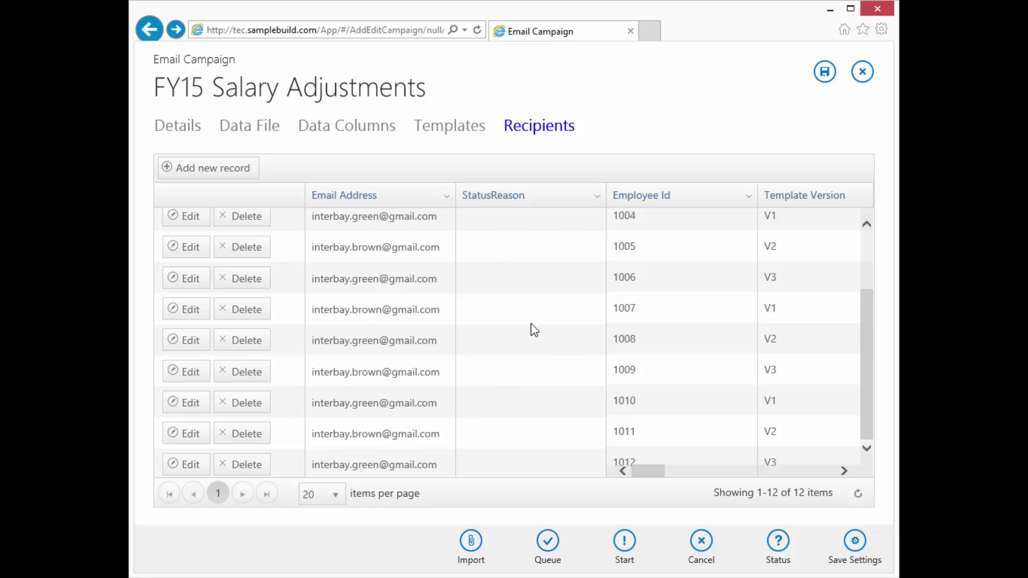
pyautogui.click(856, 492)
pyautogui.scroll(3, 606, 357)
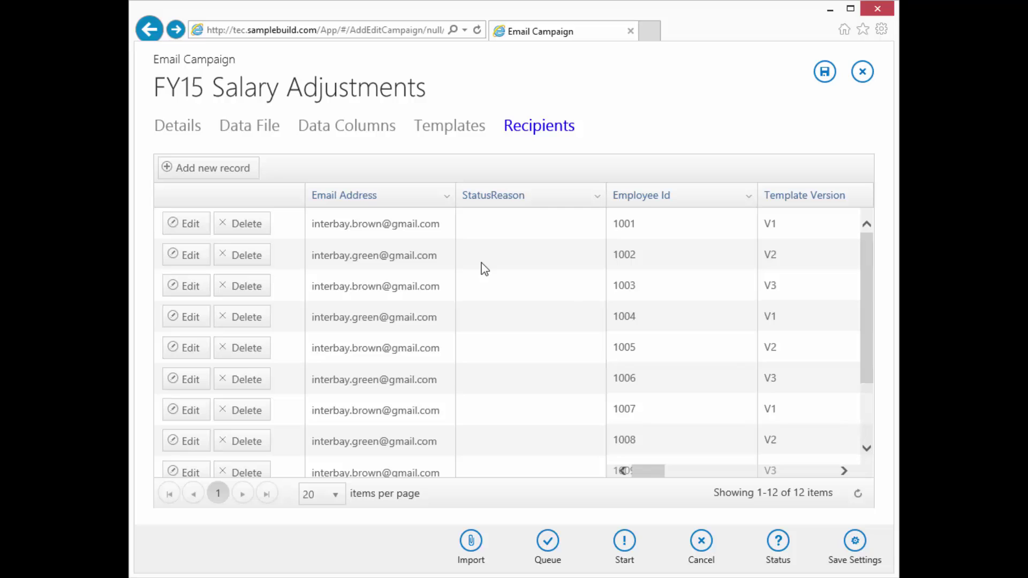
# Check the status, queue all 12 recipients and start sending the emails.
pyautogui.click(776, 545)
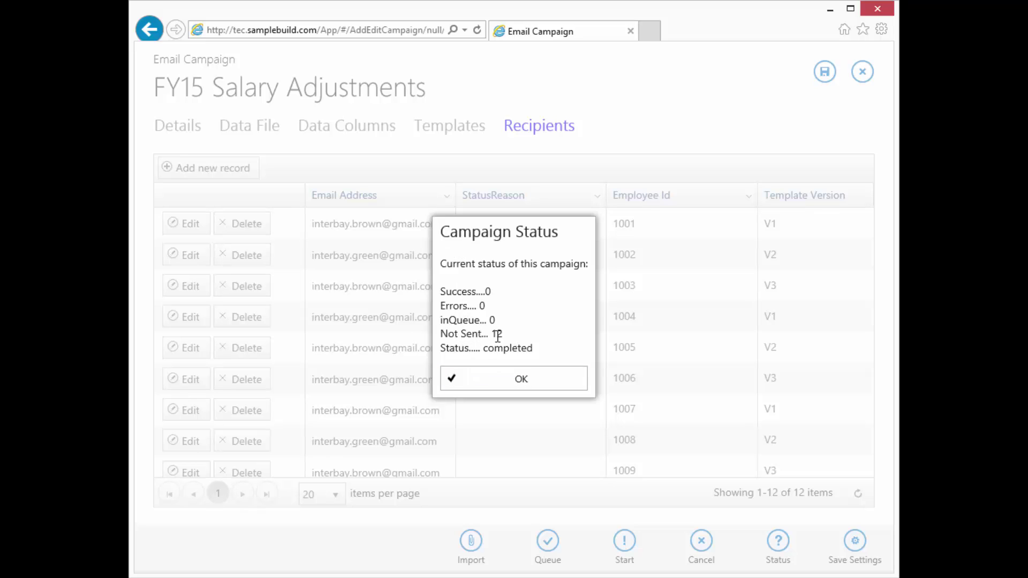
pyautogui.click(509, 377)
pyautogui.click(547, 542)
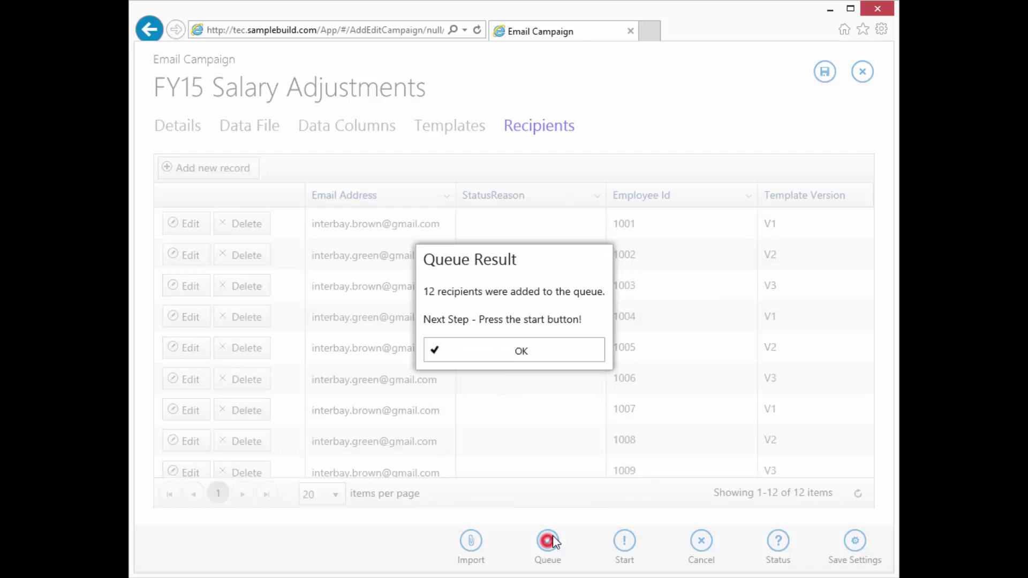
pyautogui.click(501, 354)
pyautogui.click(624, 541)
pyautogui.click(534, 347)
pyautogui.click(538, 360)
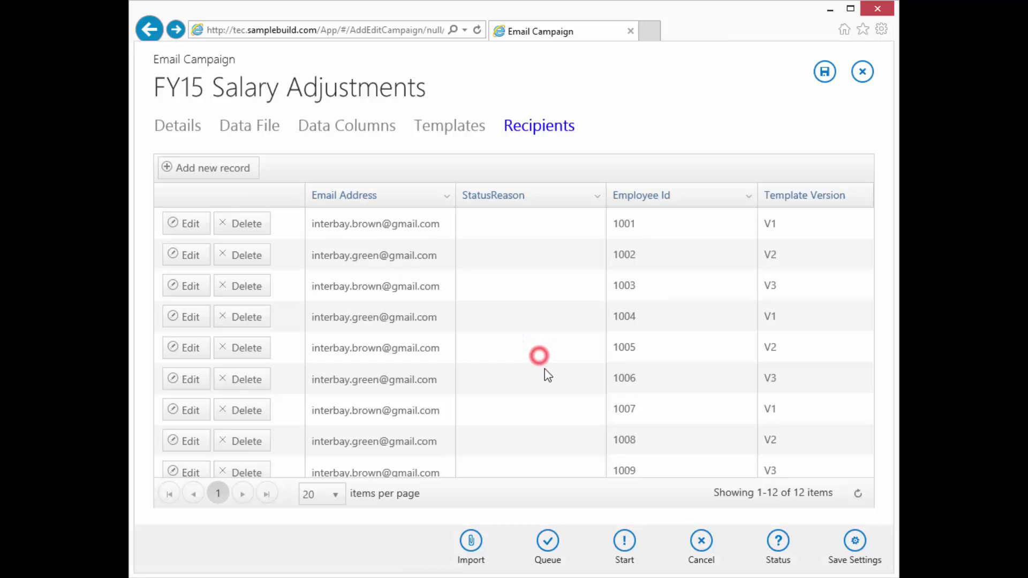
# Recheck the campaign status until all 12 emails are sent and the campaign completes.
pyautogui.click(778, 540)
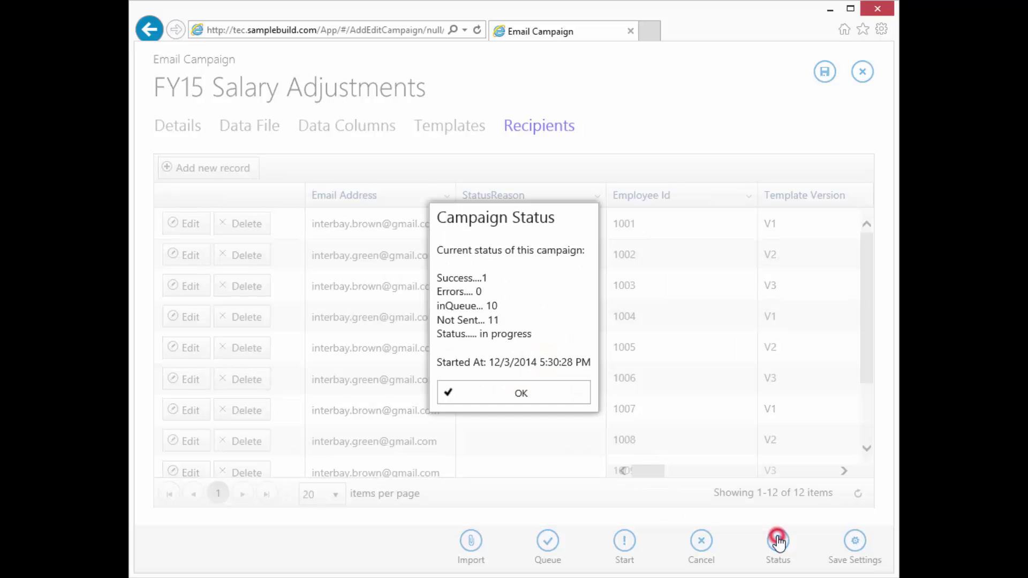
pyautogui.click(527, 393)
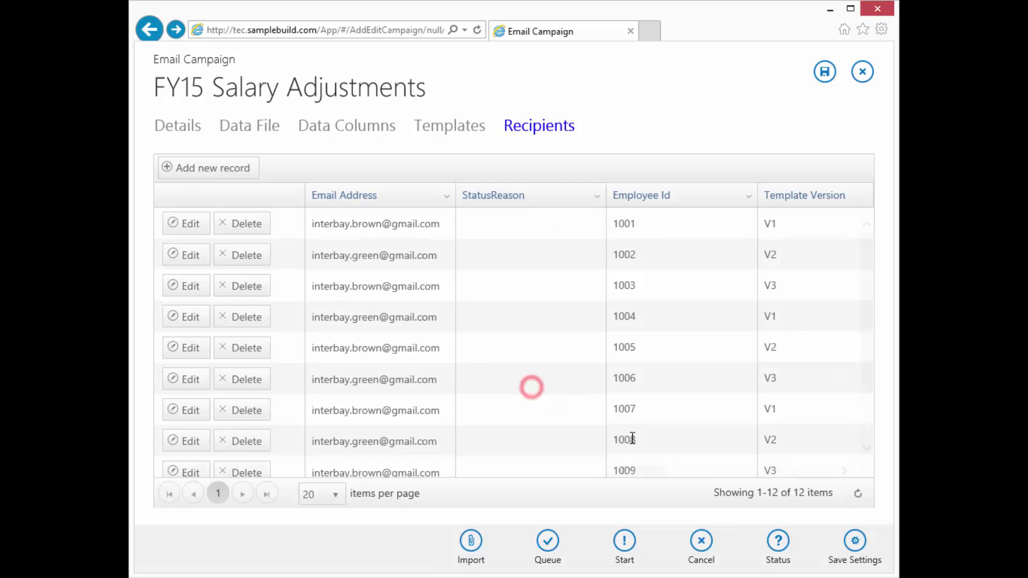
pyautogui.click(782, 546)
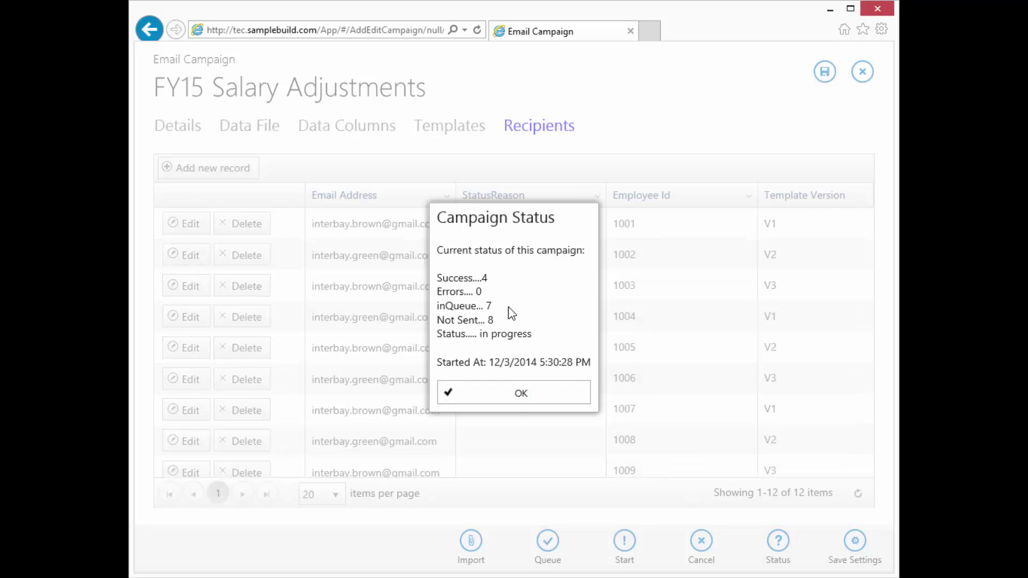
pyautogui.click(510, 395)
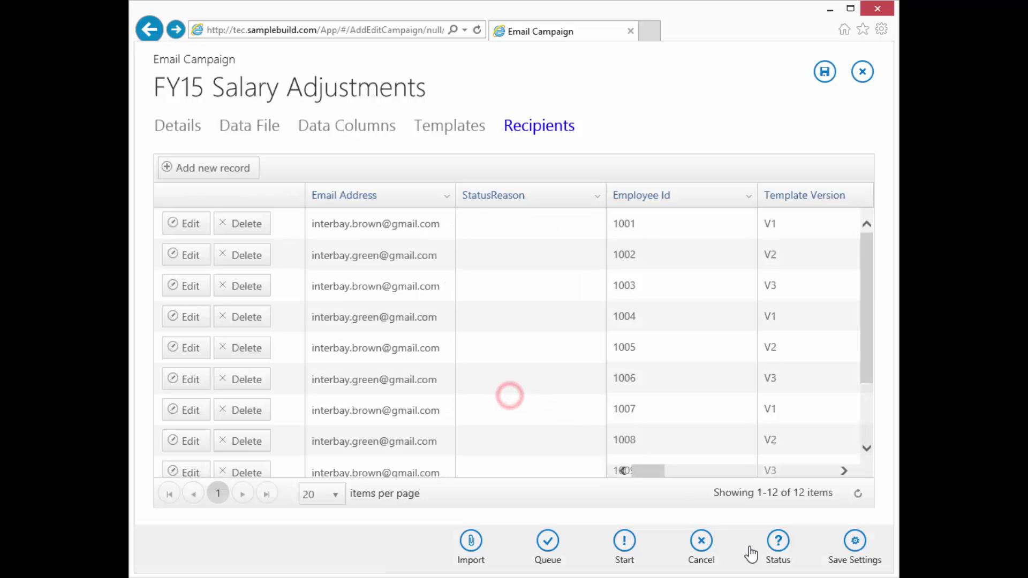
pyautogui.click(778, 545)
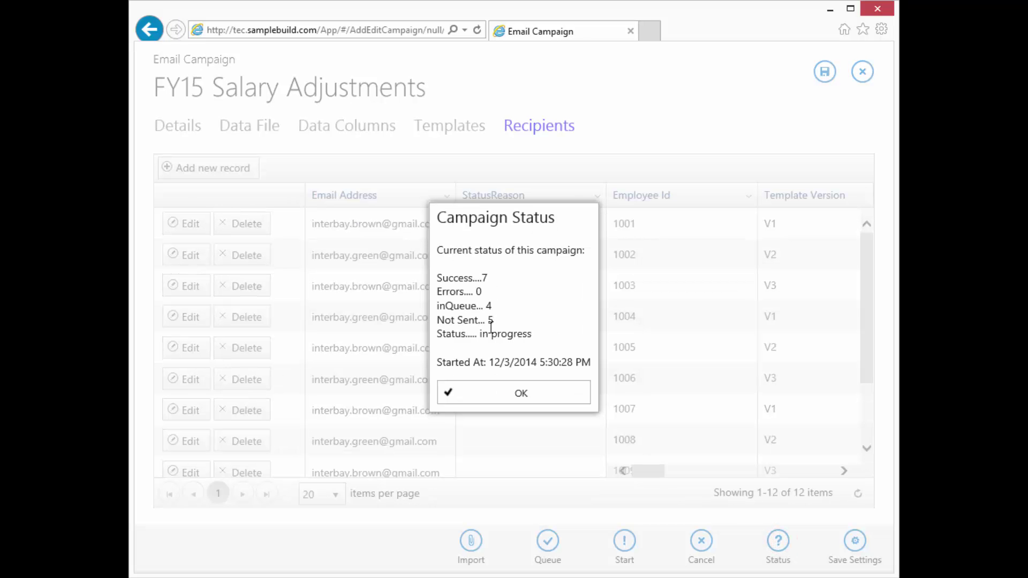
pyautogui.click(509, 395)
pyautogui.click(779, 547)
pyautogui.click(537, 400)
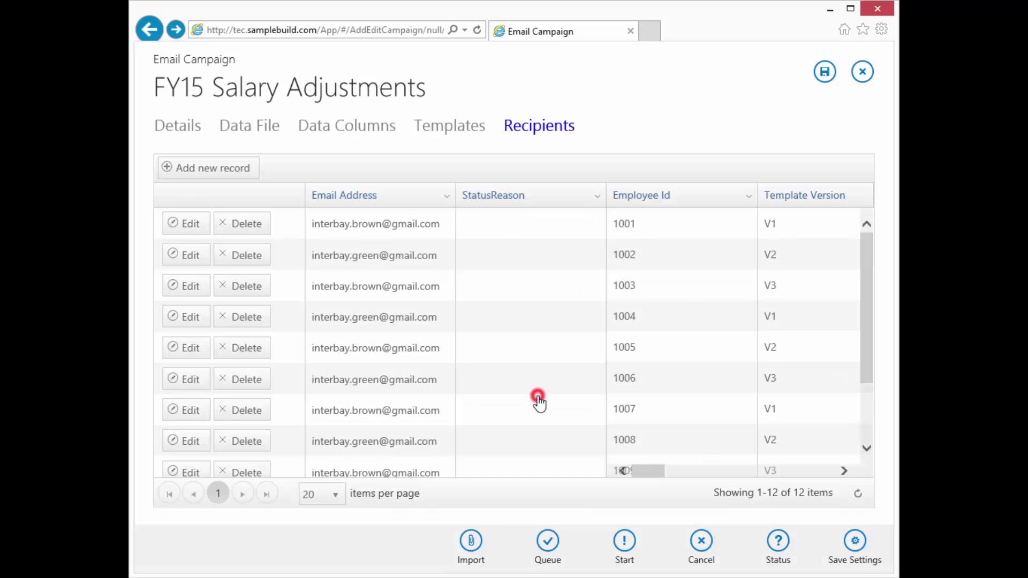
pyautogui.click(779, 547)
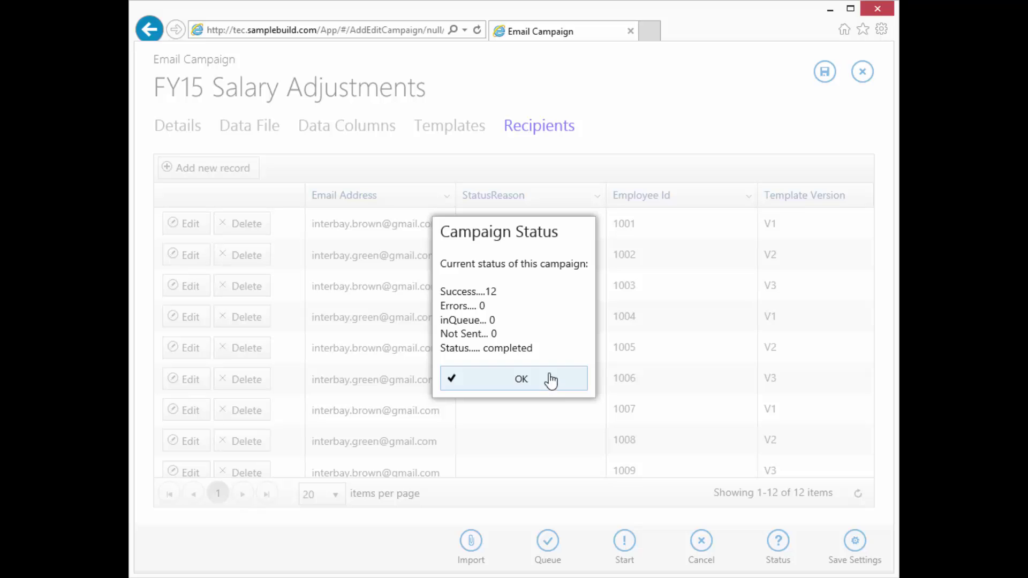
pyautogui.click(546, 379)
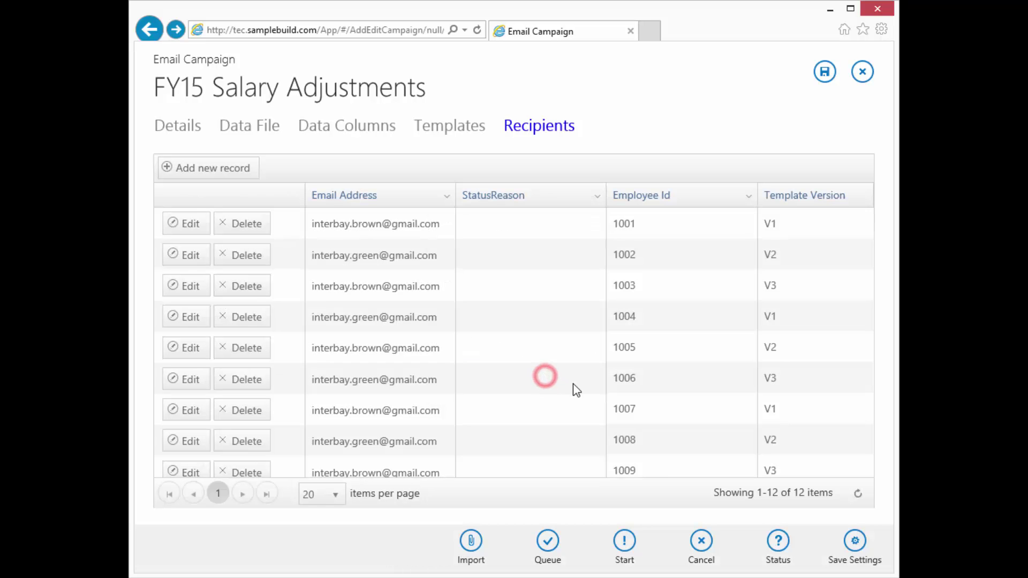
pyautogui.click(781, 546)
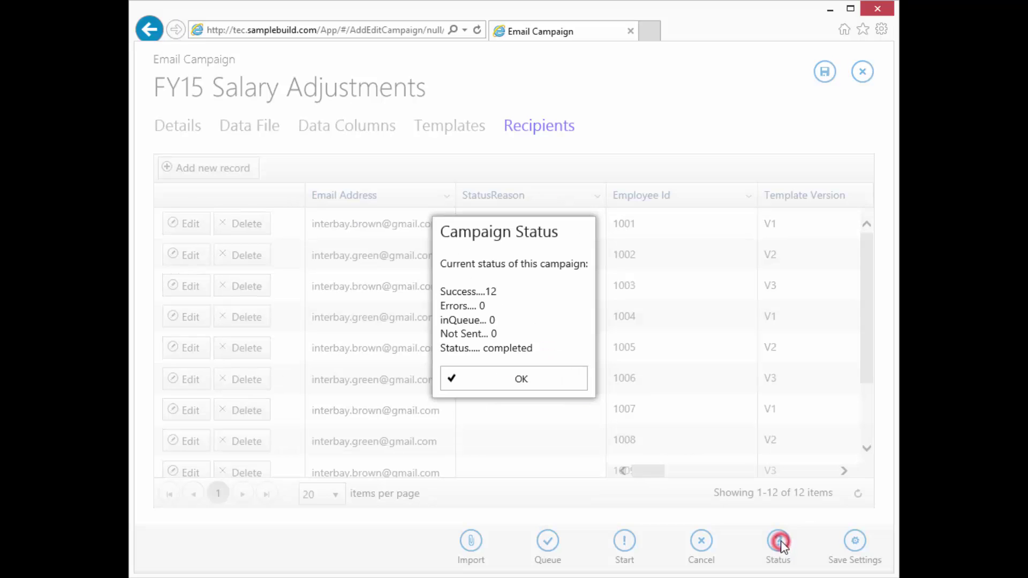
pyautogui.click(500, 378)
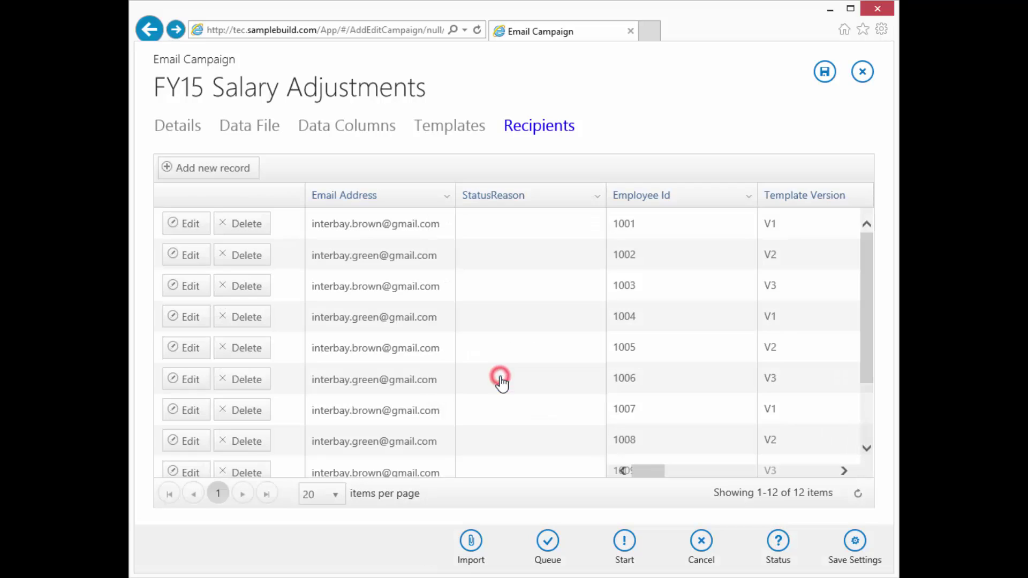
# Reload the recipients grid to confirm every StatusReason reads success.
pyautogui.click(857, 496)
pyautogui.scroll(-3, 560, 337)
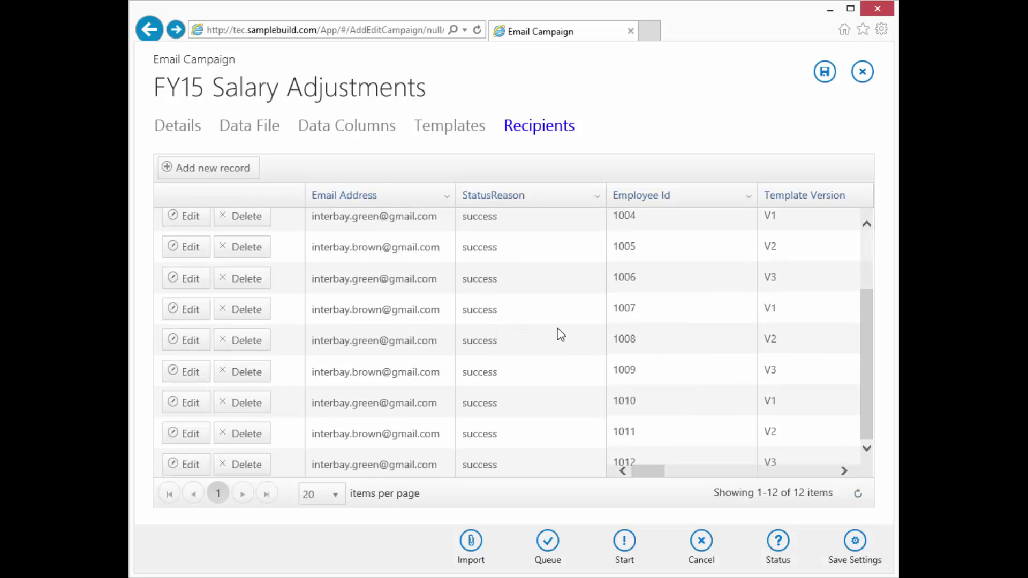
pyautogui.scroll(3, 560, 335)
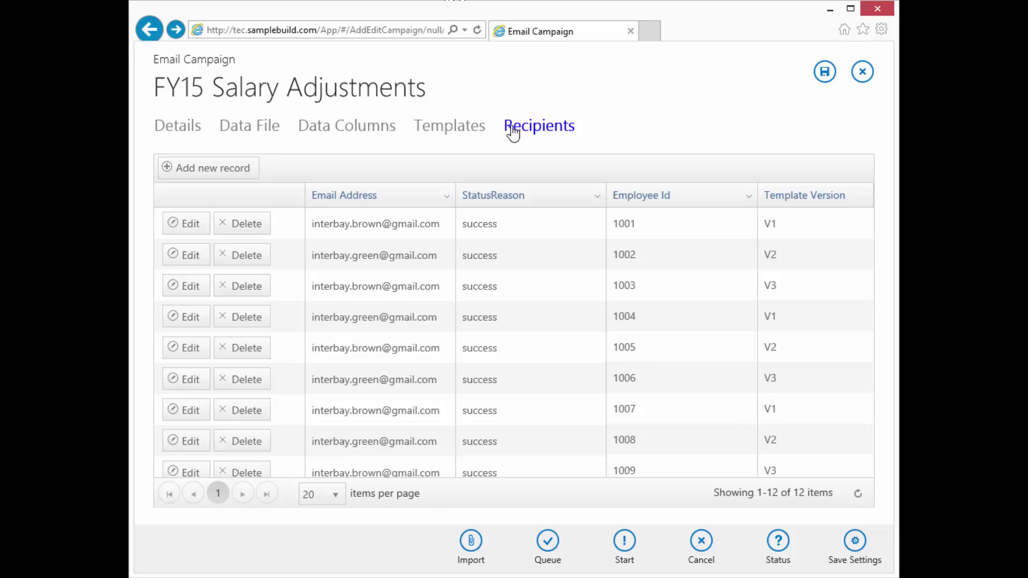
# Review the Templates, Data Columns, Data File, Details and Recipients tabs, ending on templates V1–V3.
pyautogui.click(451, 128)
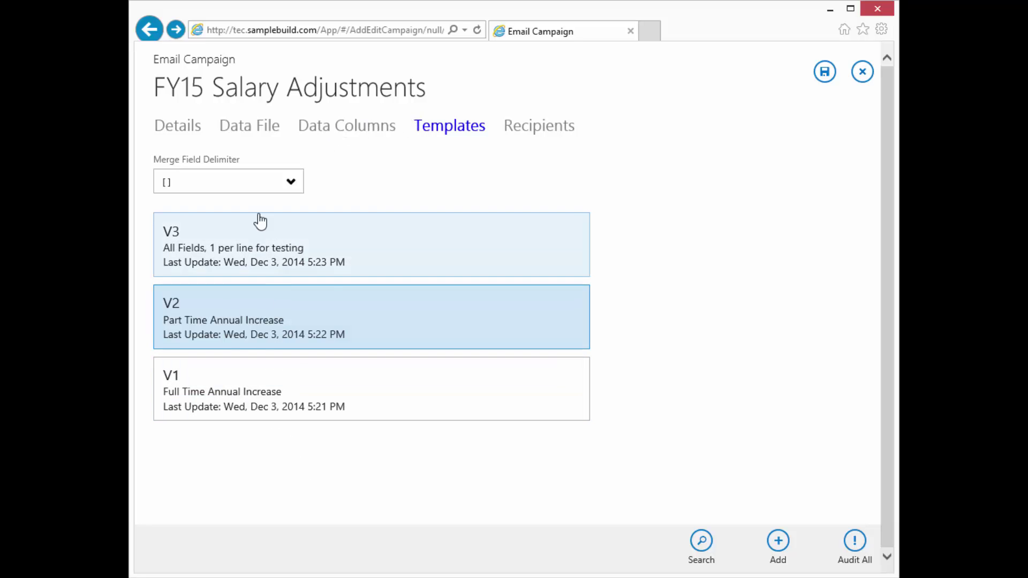
pyautogui.click(369, 132)
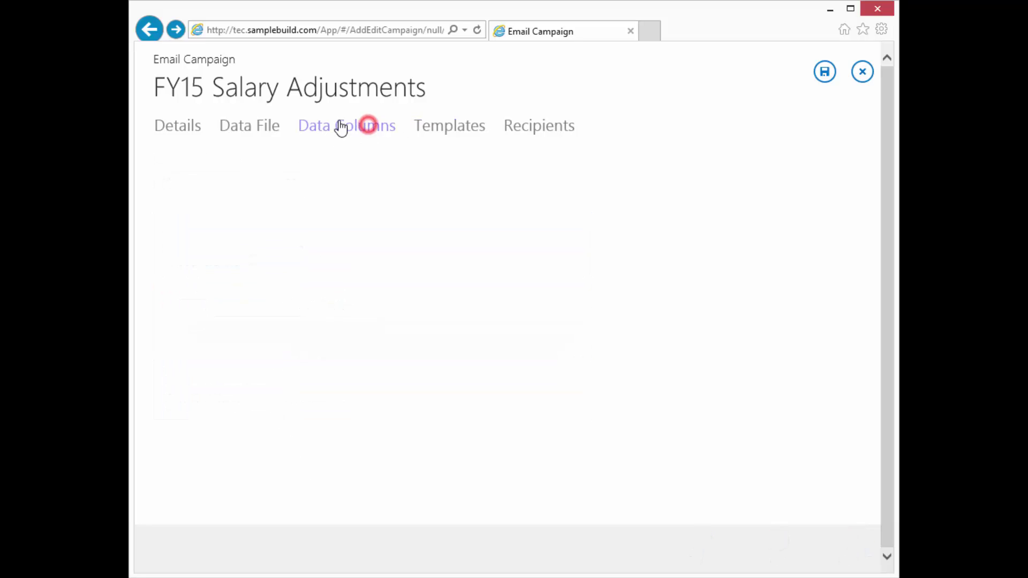
pyautogui.click(253, 126)
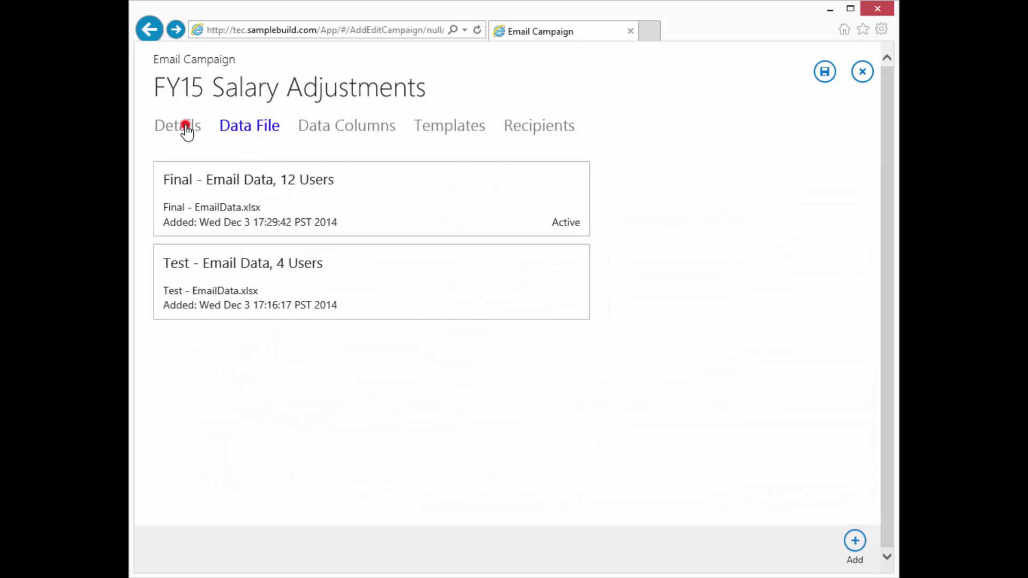
pyautogui.click(185, 126)
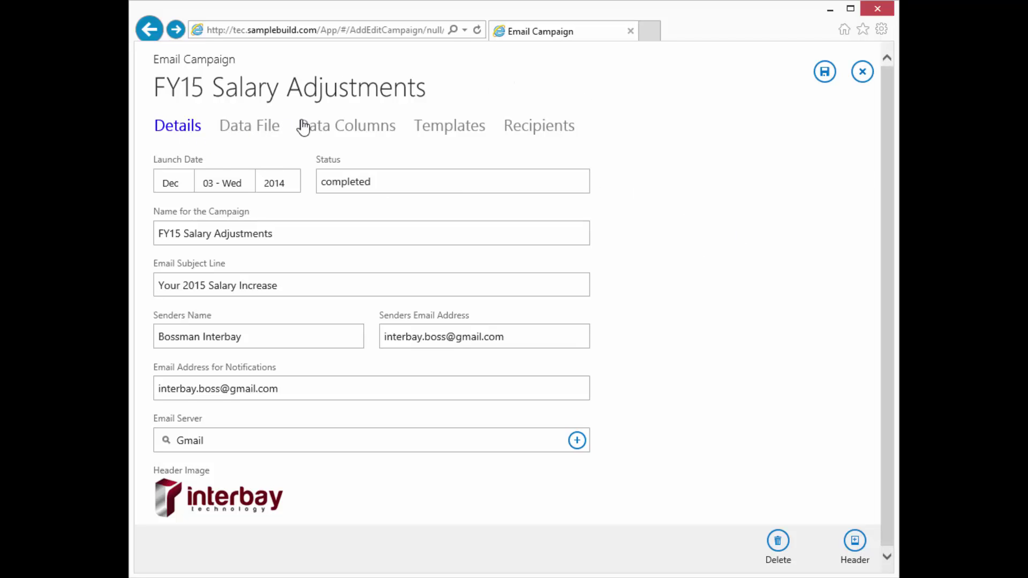
pyautogui.click(557, 134)
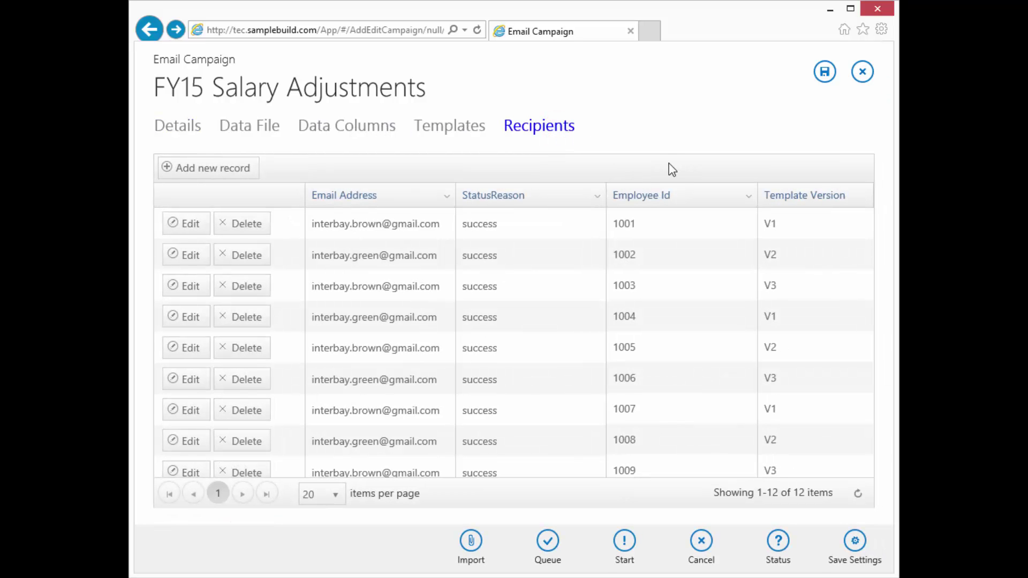
pyautogui.click(454, 133)
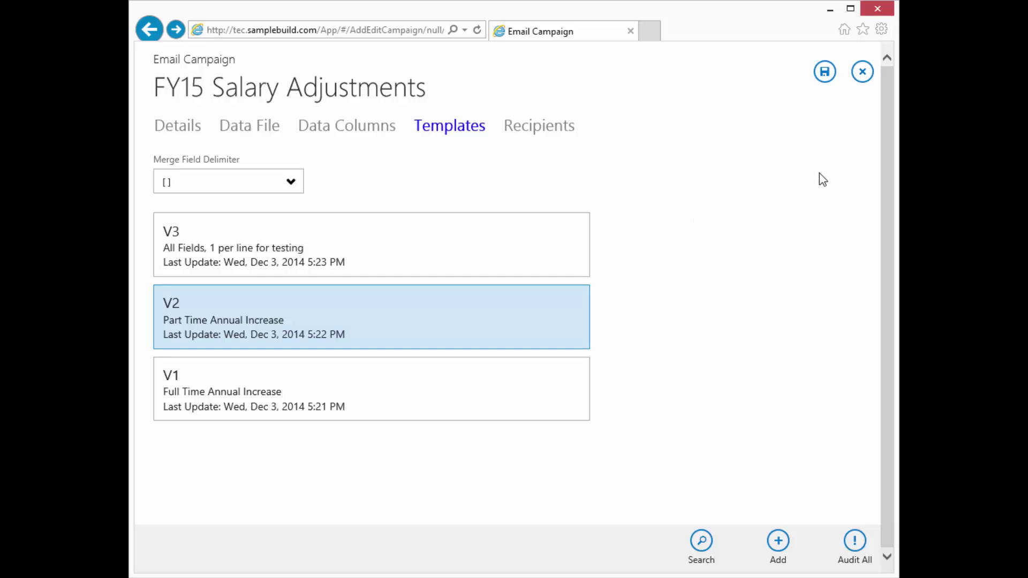
# Save the FY15 Salary Adjustments campaign and log out to the login page.
pyautogui.click(825, 73)
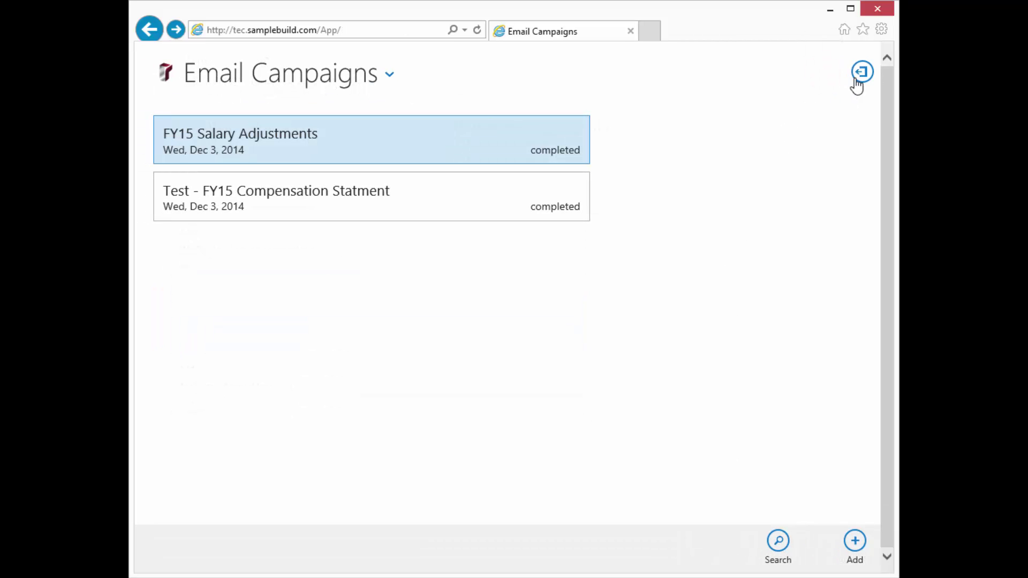
pyautogui.click(860, 71)
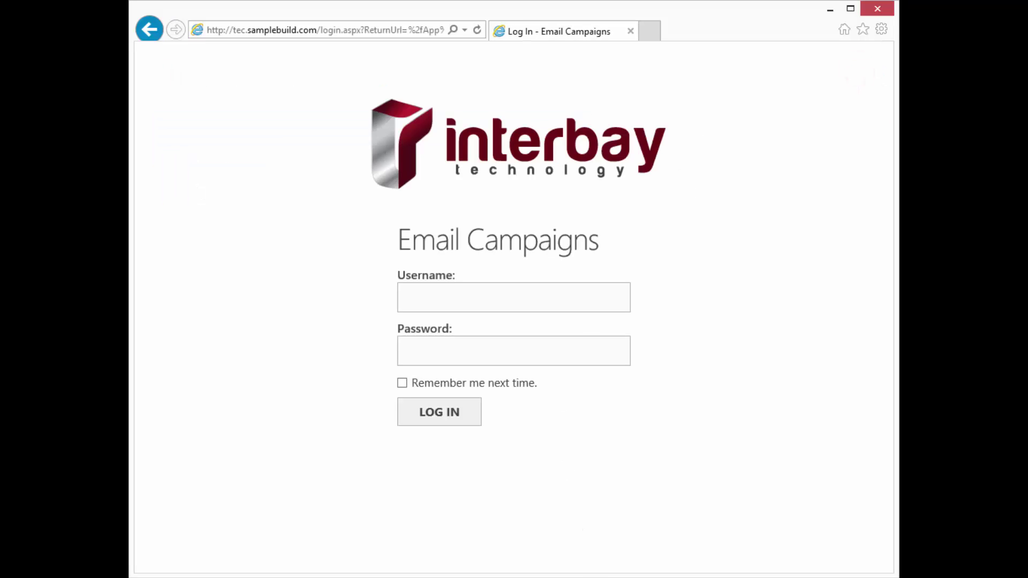